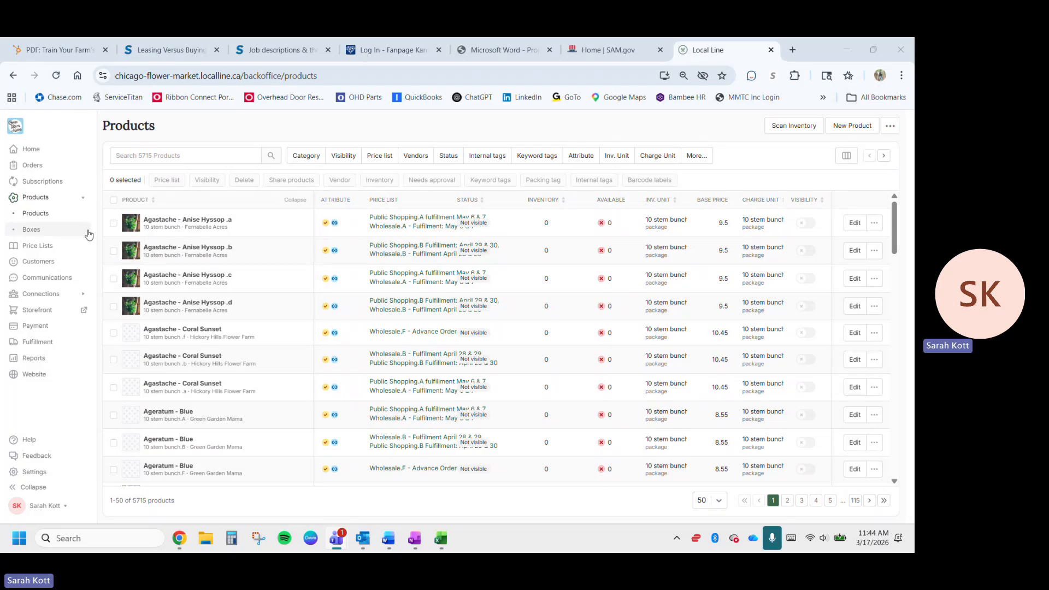
# Step: Collapse the side navigation to give the products table more width
pyautogui.click(30, 488)
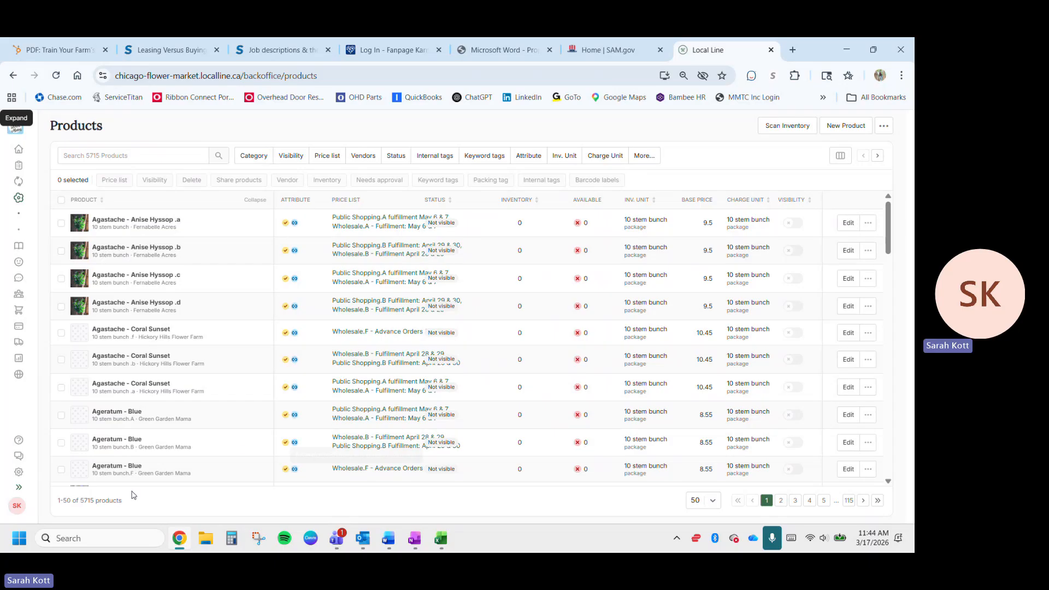
pyautogui.click(23, 487)
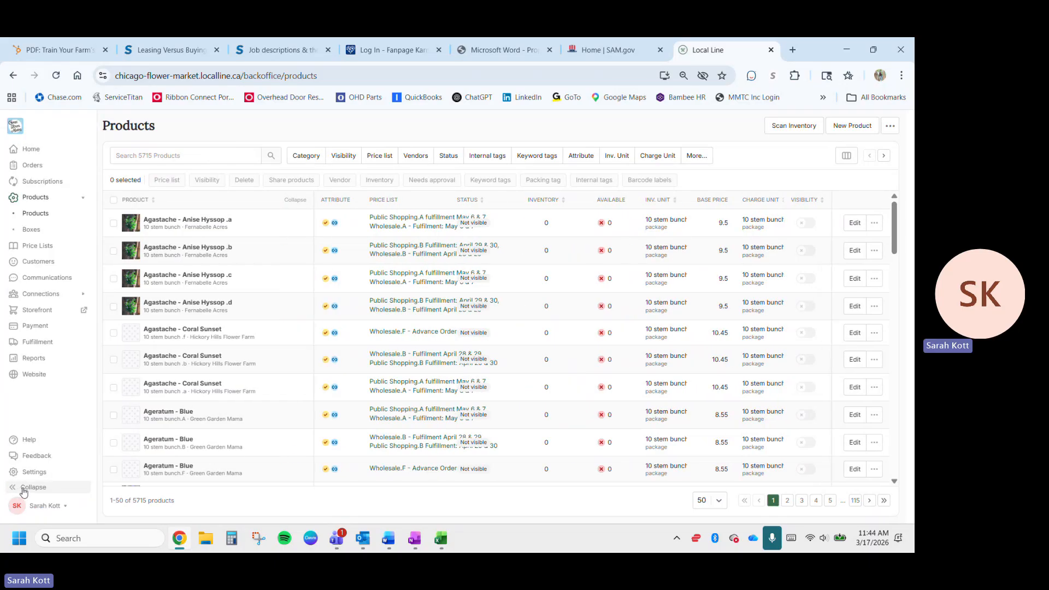
pyautogui.click(22, 490)
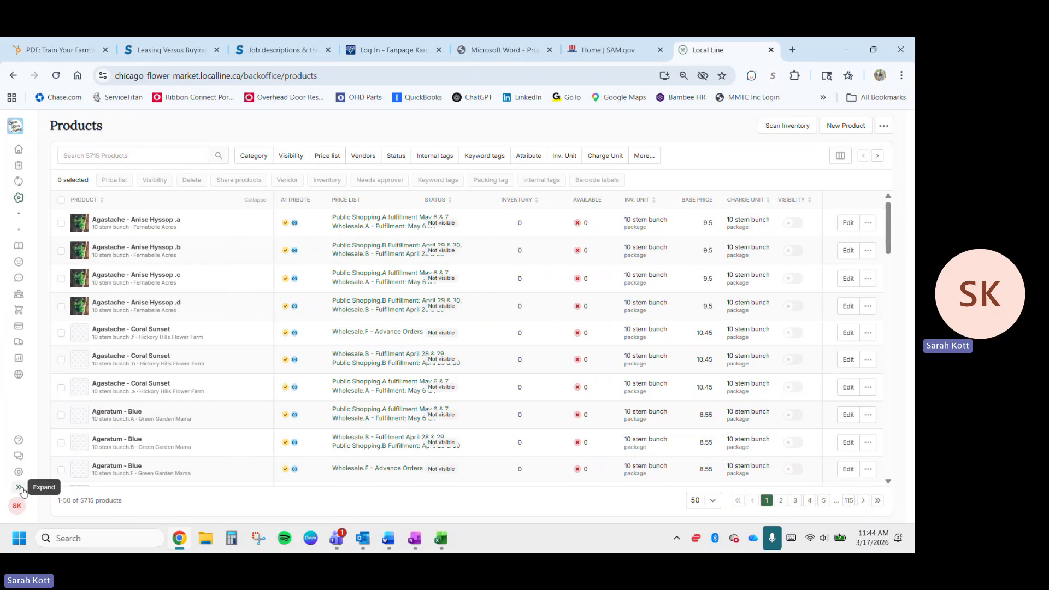
# Step: Show 100 products per page and go to the last page of the product list
pyautogui.click(712, 501)
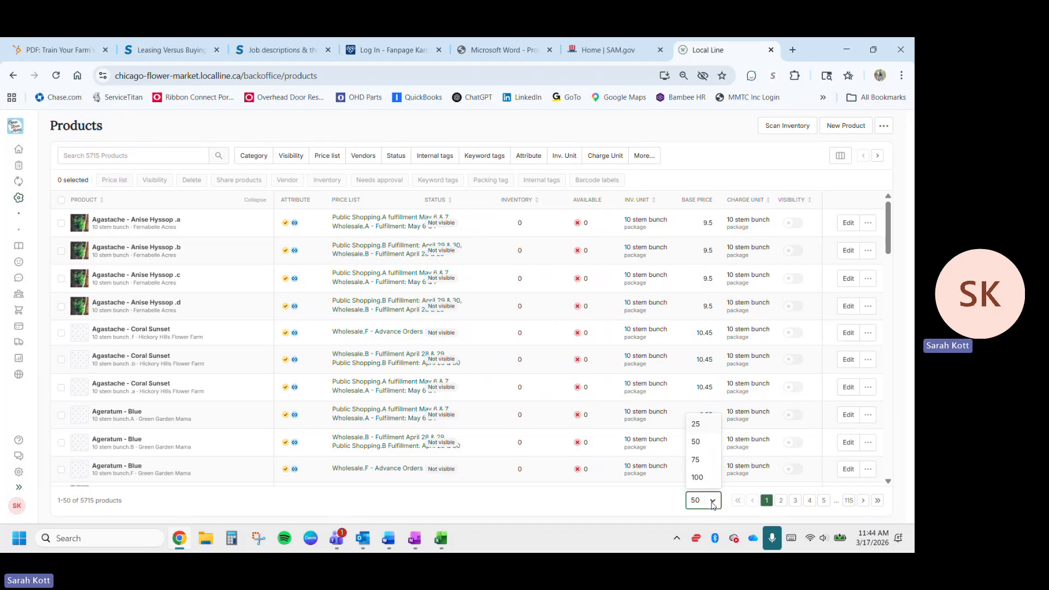
pyautogui.click(697, 478)
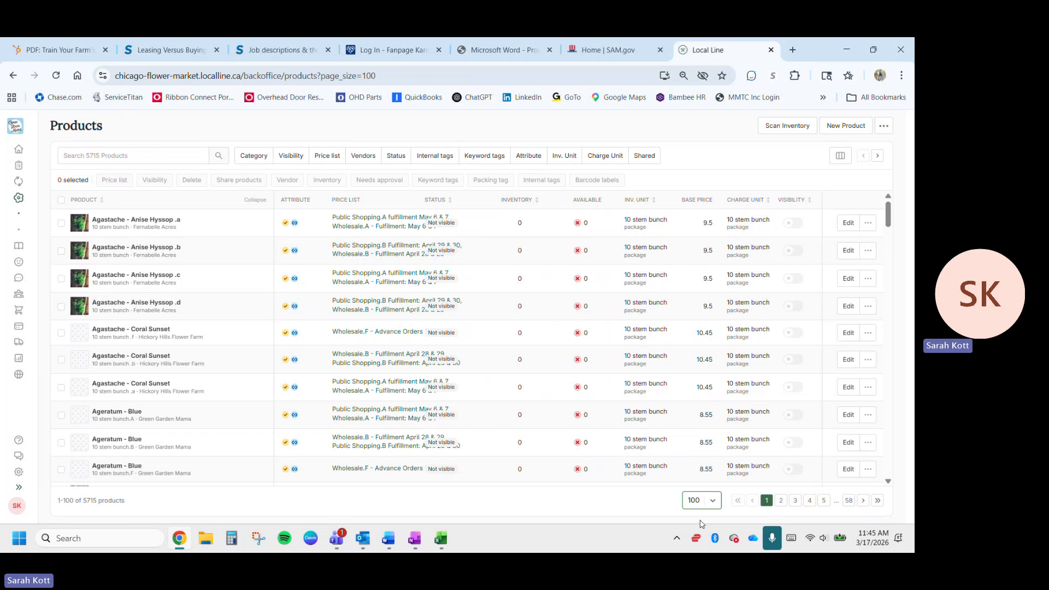
pyautogui.moveTo(713, 522); pyautogui.dragTo(849, 506)
pyautogui.click(850, 504)
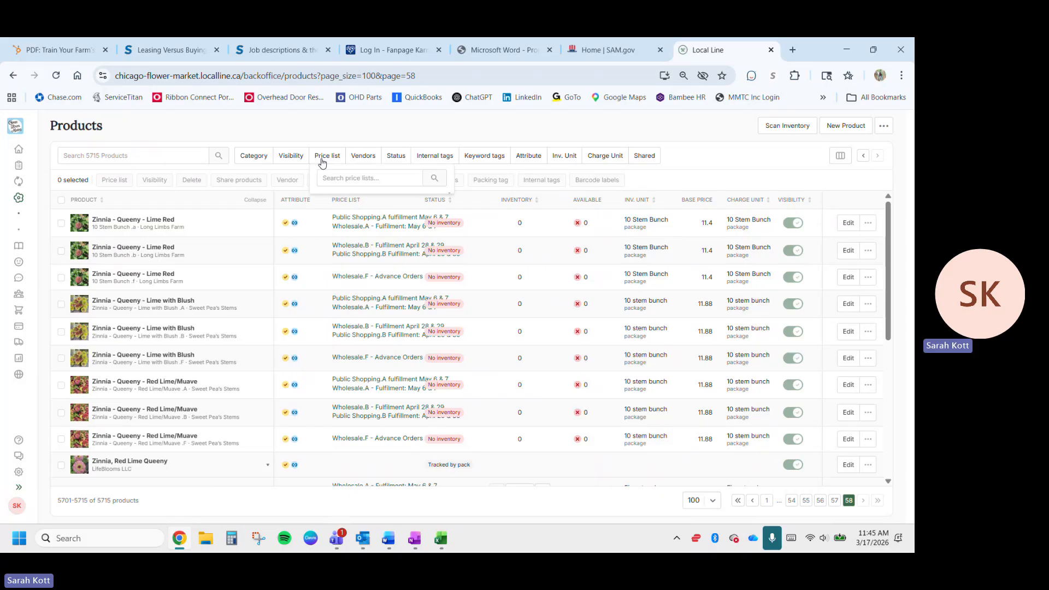
# Step: Filter the product list to items with no price list assigned
pyautogui.click(322, 159)
pyautogui.click(341, 207)
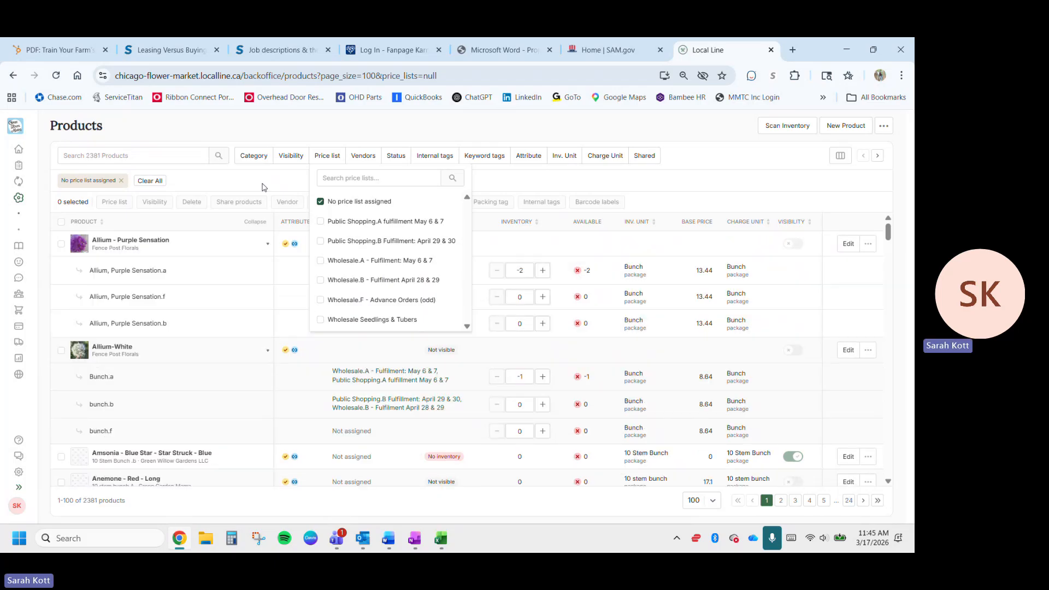
pyautogui.click(263, 186)
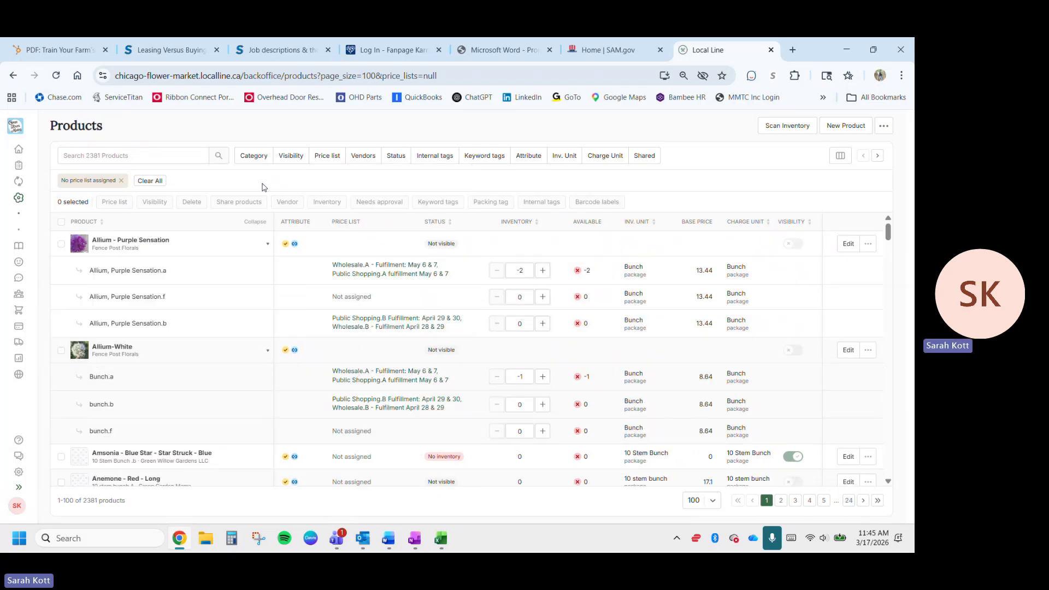
# Step: Go to the last page of the filtered products and open Spirea - Dark Pink from Fence Post Florals for editing
pyautogui.click(848, 502)
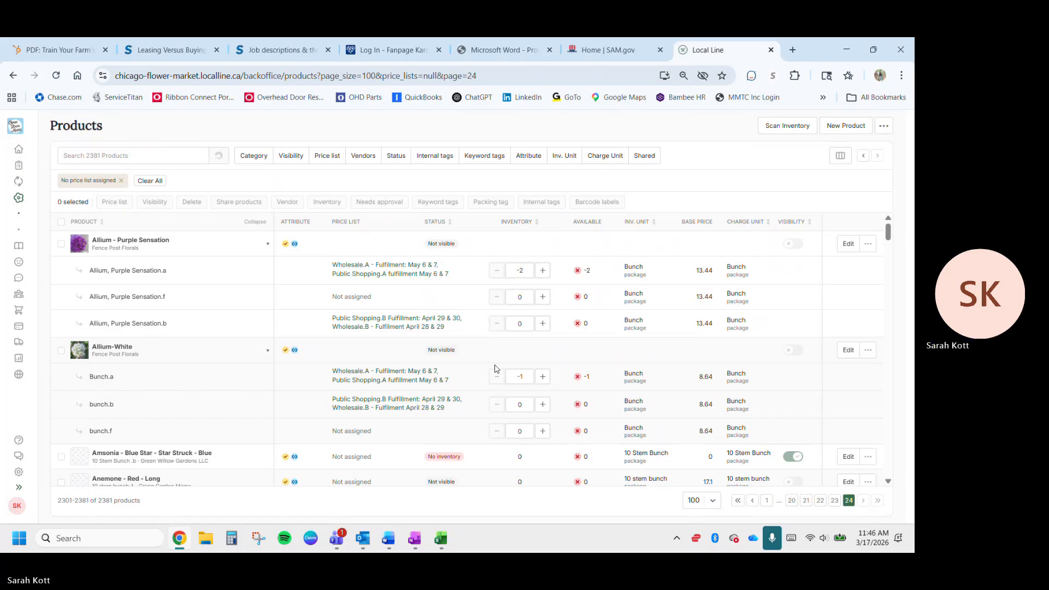
pyautogui.scroll(-20, 358, 358)
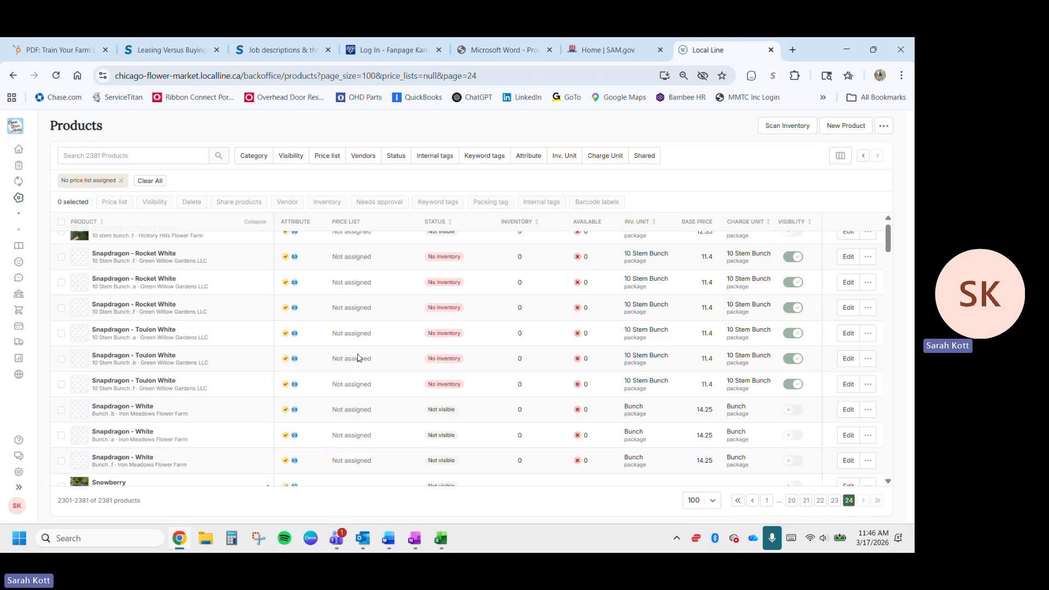
pyautogui.scroll(5, 358, 357)
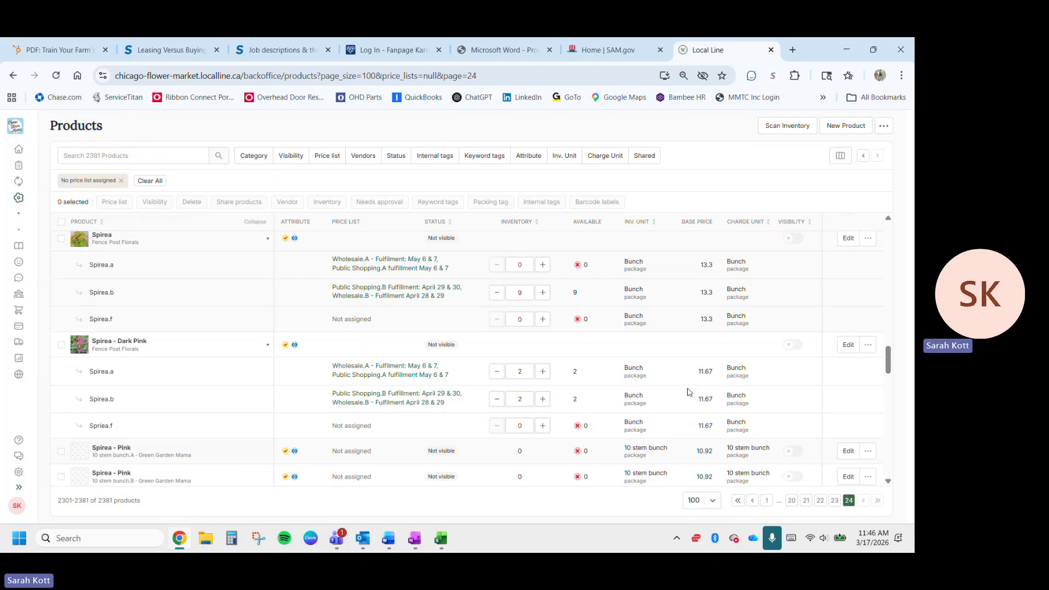
pyautogui.click(848, 344)
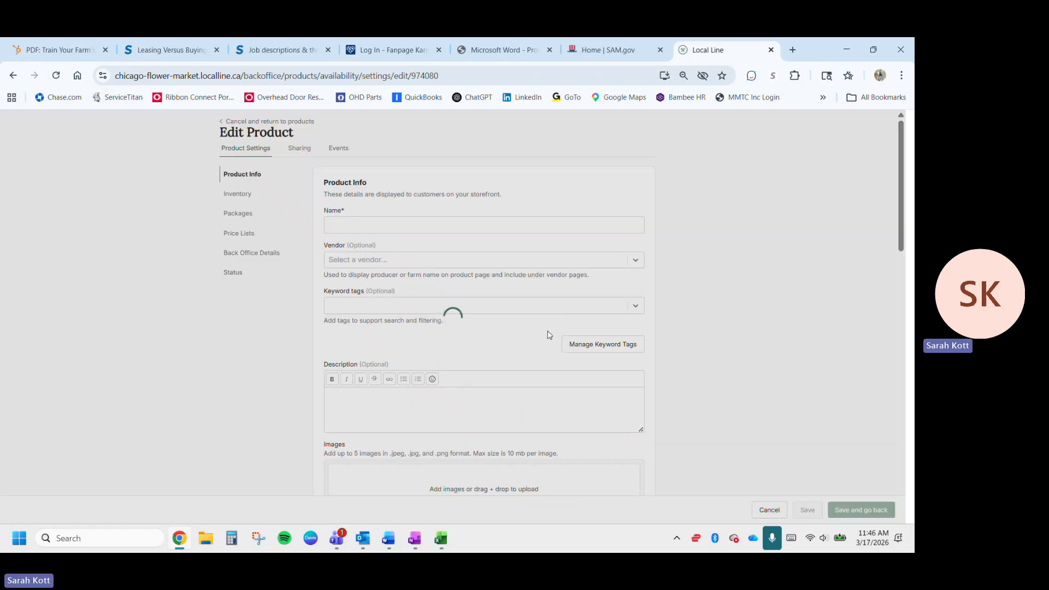
# Step: Review the Spirea - Dark Pink packages and how each one is assigned and adjusted in the public and wholesale price lists
pyautogui.scroll(-15, 549, 335)
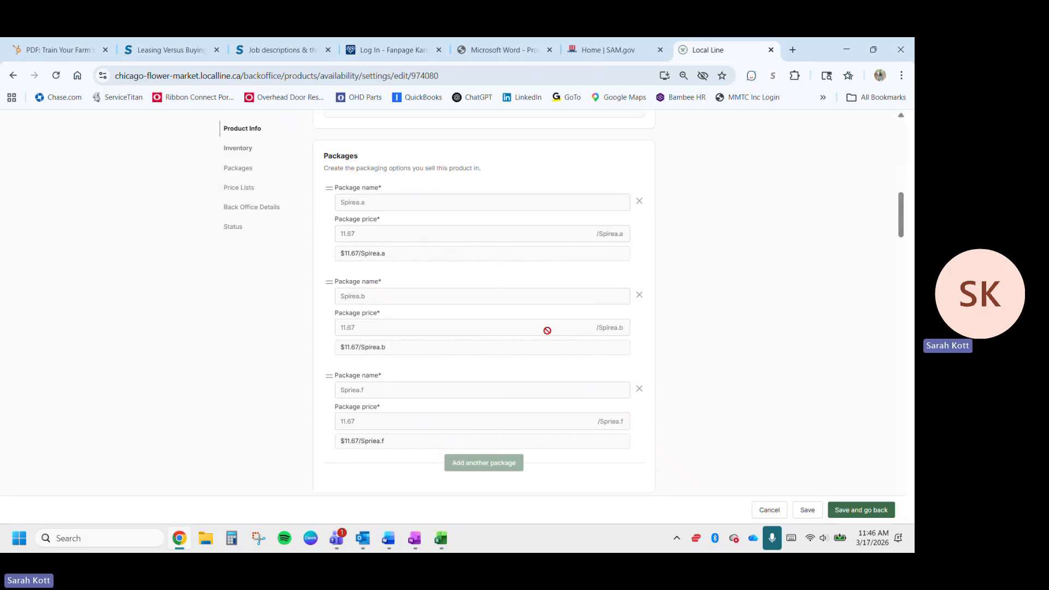
pyautogui.scroll(-20, 549, 335)
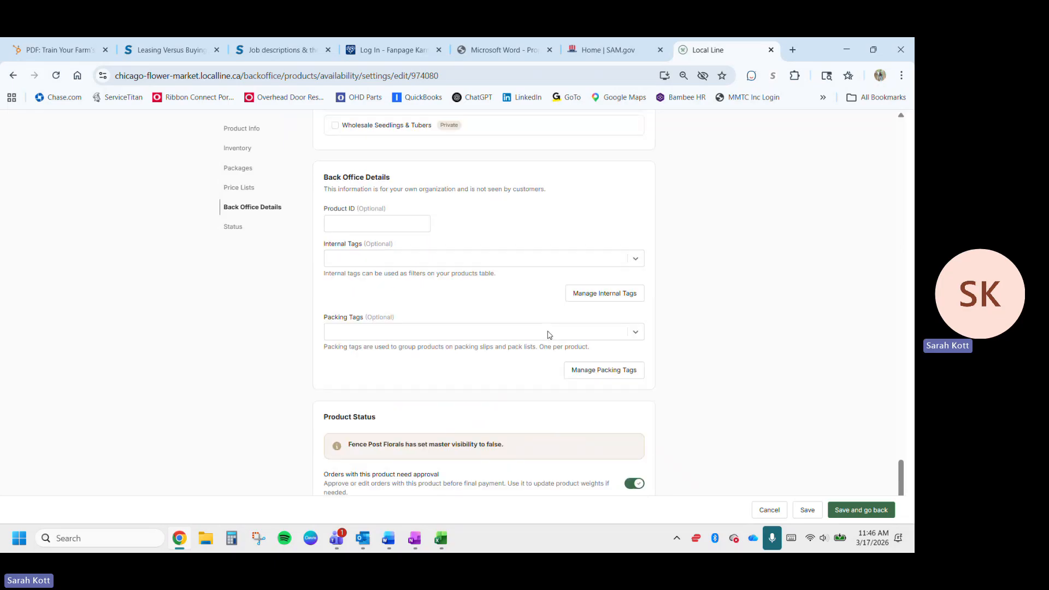
pyautogui.scroll(6, 548, 335)
pyautogui.click(355, 432)
pyautogui.scroll(5, 397, 351)
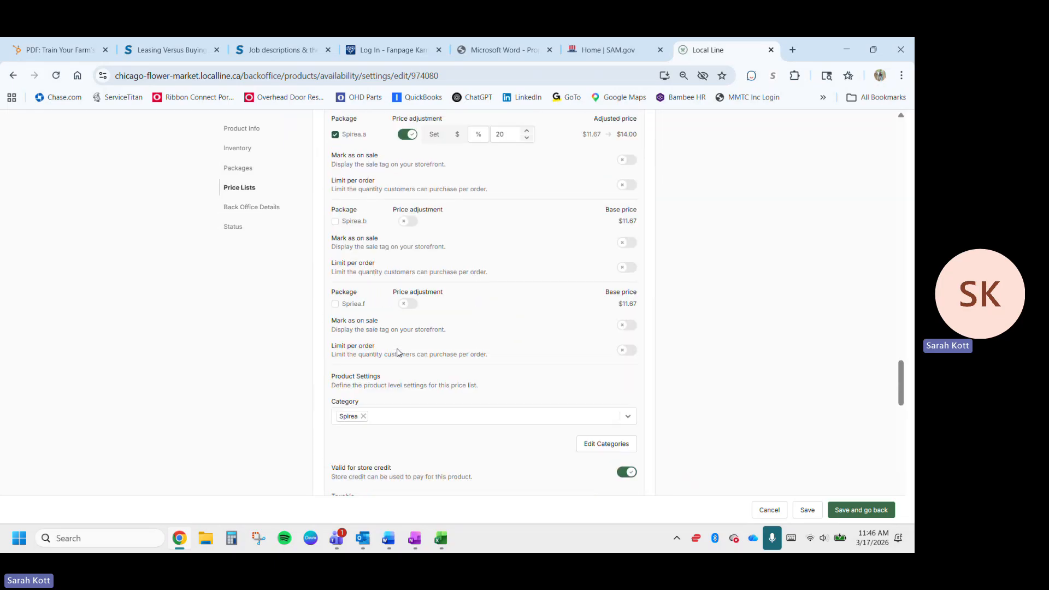
pyautogui.scroll(10, 397, 351)
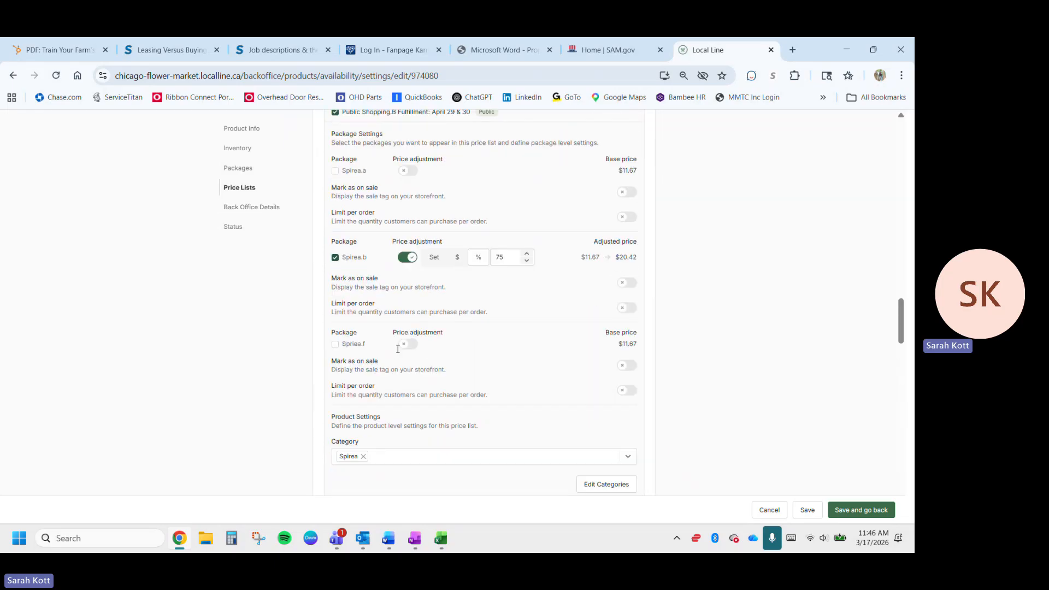
pyautogui.scroll(10, 397, 349)
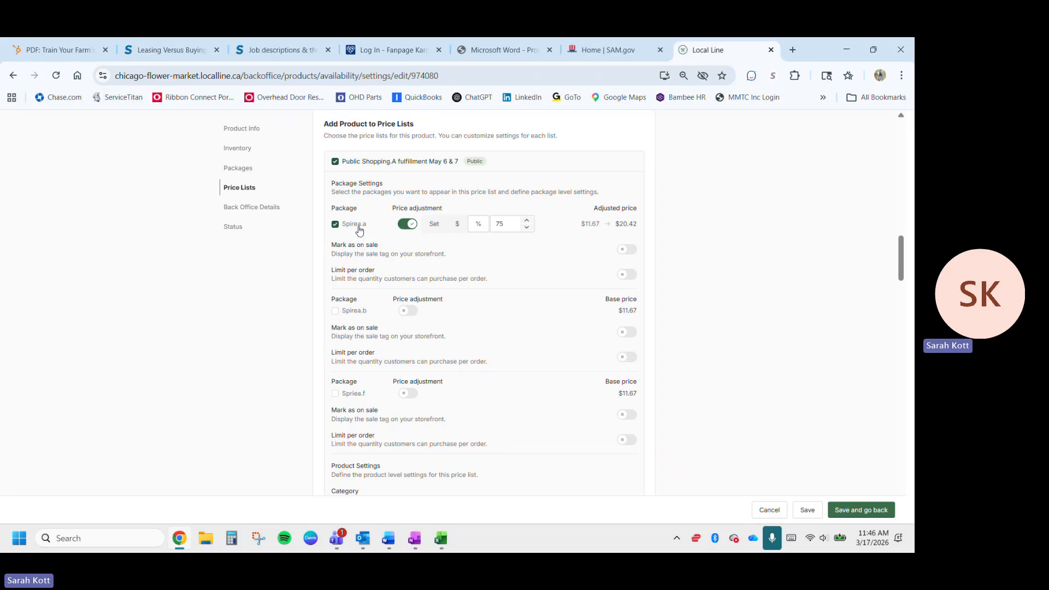
pyautogui.scroll(-8, 408, 271)
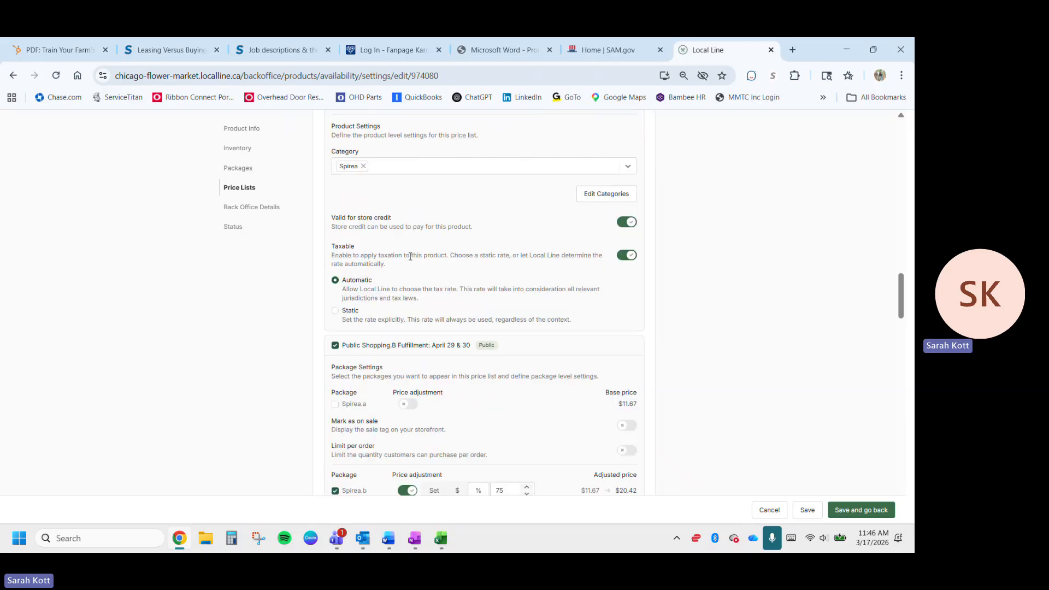
pyautogui.scroll(-3, 411, 260)
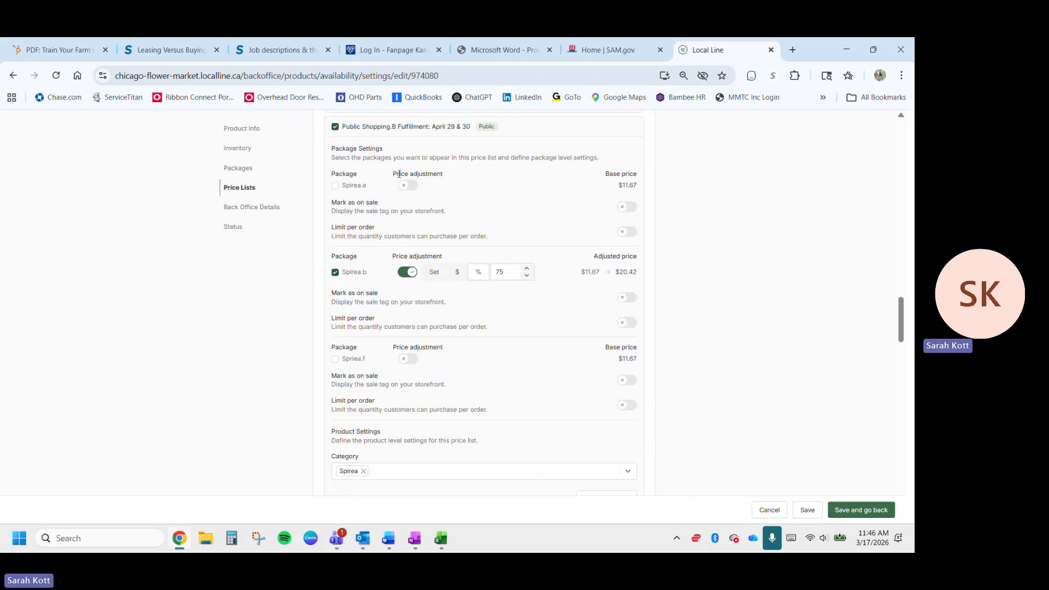
pyautogui.scroll(-6, 397, 317)
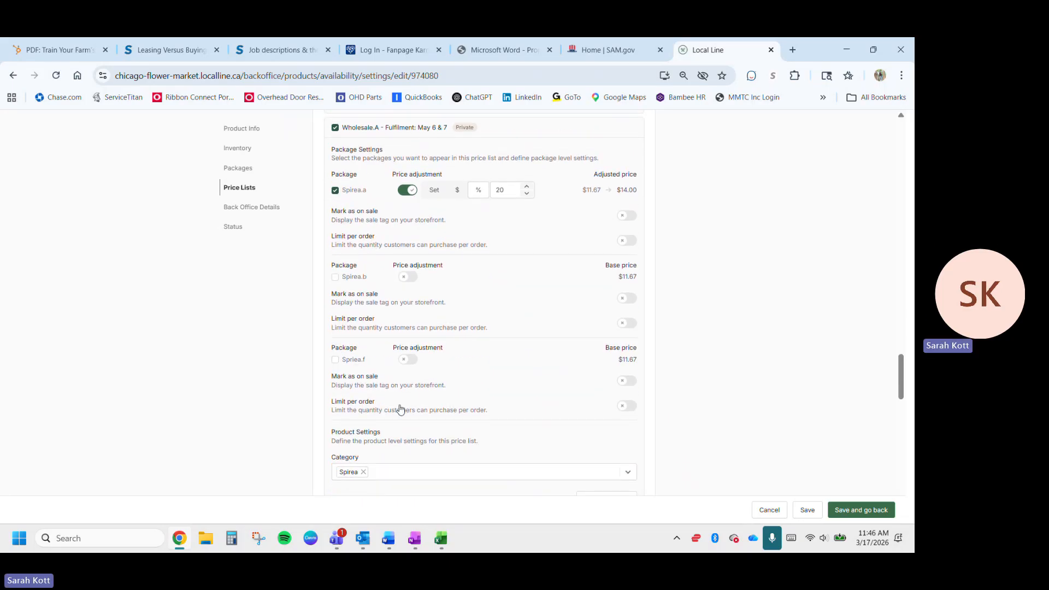
pyautogui.scroll(-8, 398, 410)
pyautogui.scroll(1, 381, 226)
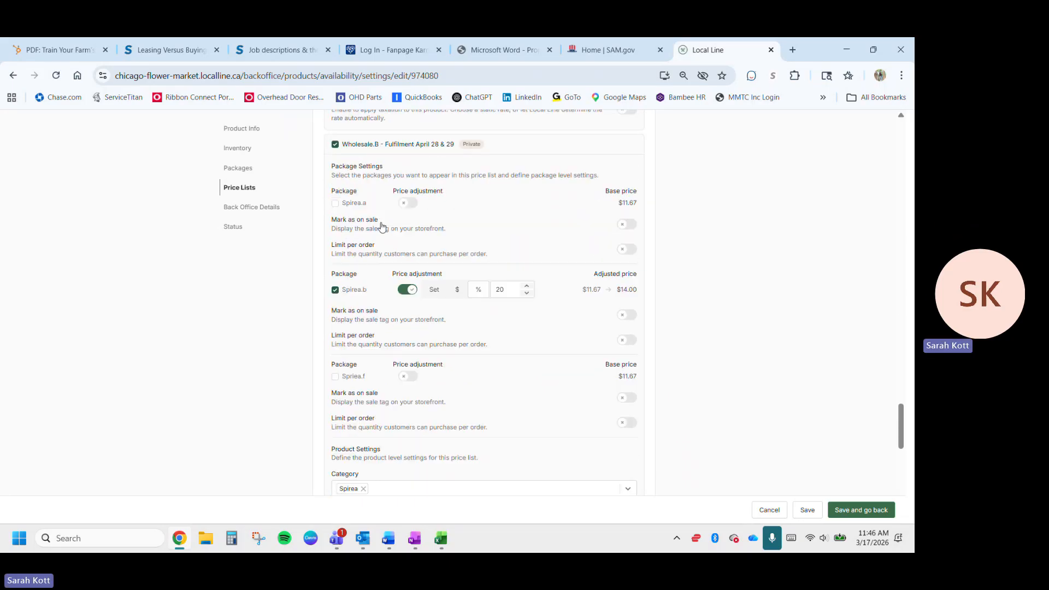
pyautogui.scroll(-2, 358, 290)
pyautogui.scroll(-5, 358, 290)
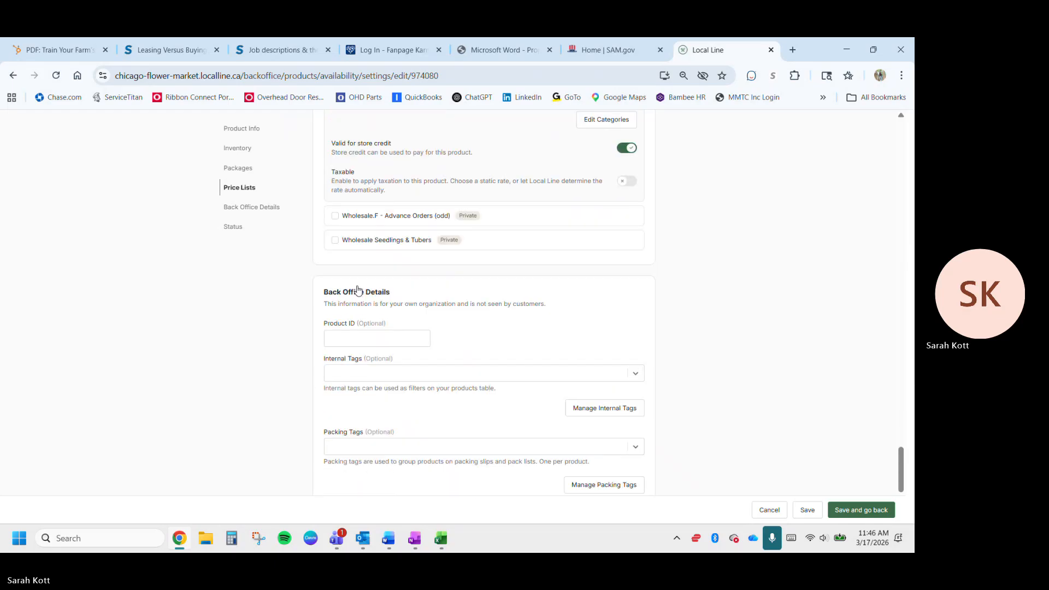
# Step: Add Spirea - Dark Pink to Wholesale.F - Advance Orders (odd) with only the Spriea.f package included, and save the product
pyautogui.scroll(3, 336, 275)
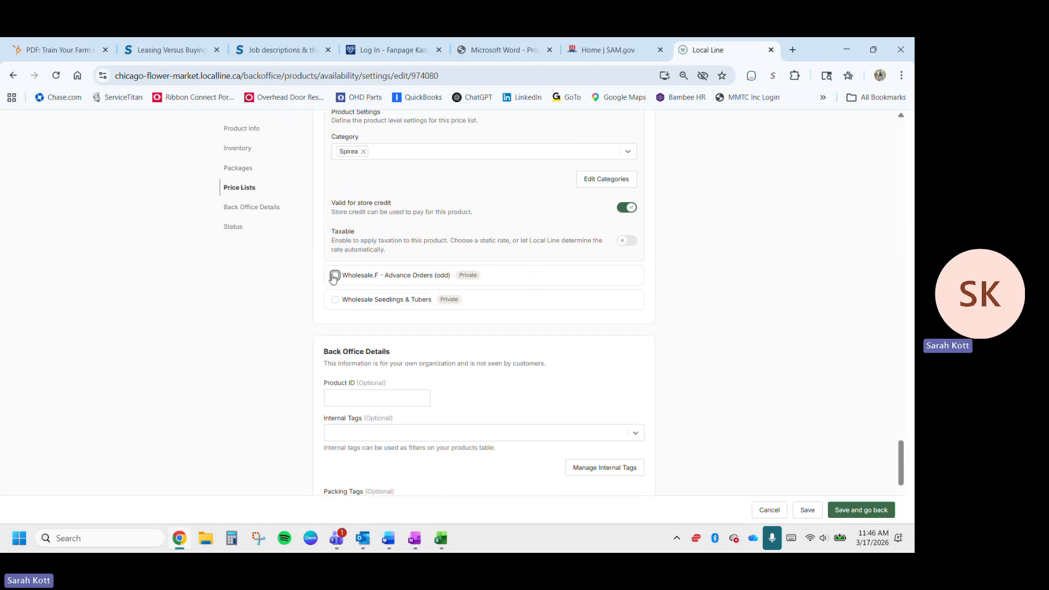
pyautogui.click(334, 275)
pyautogui.click(336, 334)
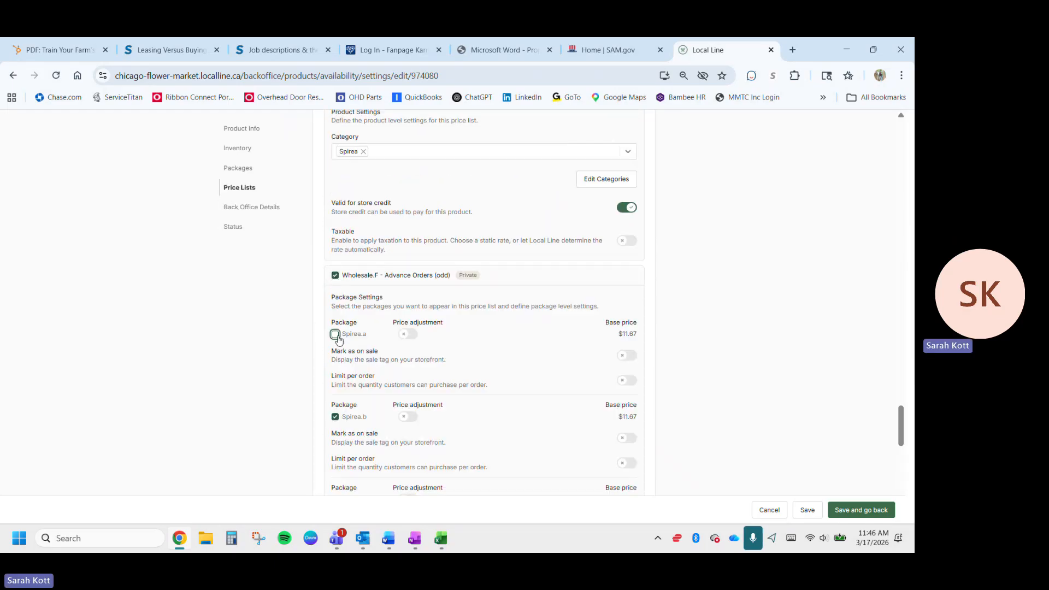
pyautogui.click(334, 417)
pyautogui.scroll(-2, 350, 405)
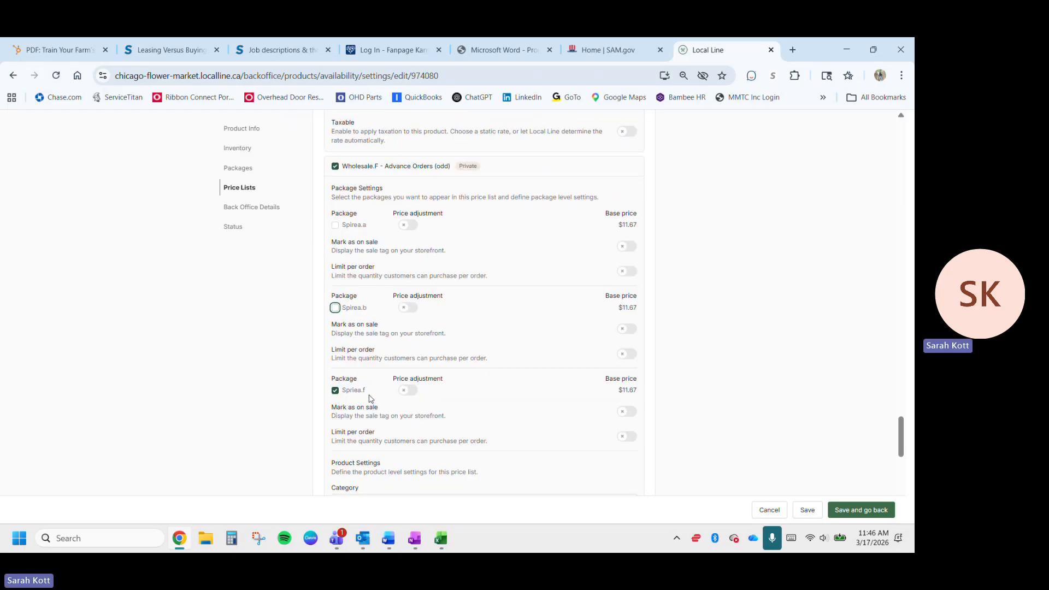
pyautogui.scroll(-10, 669, 385)
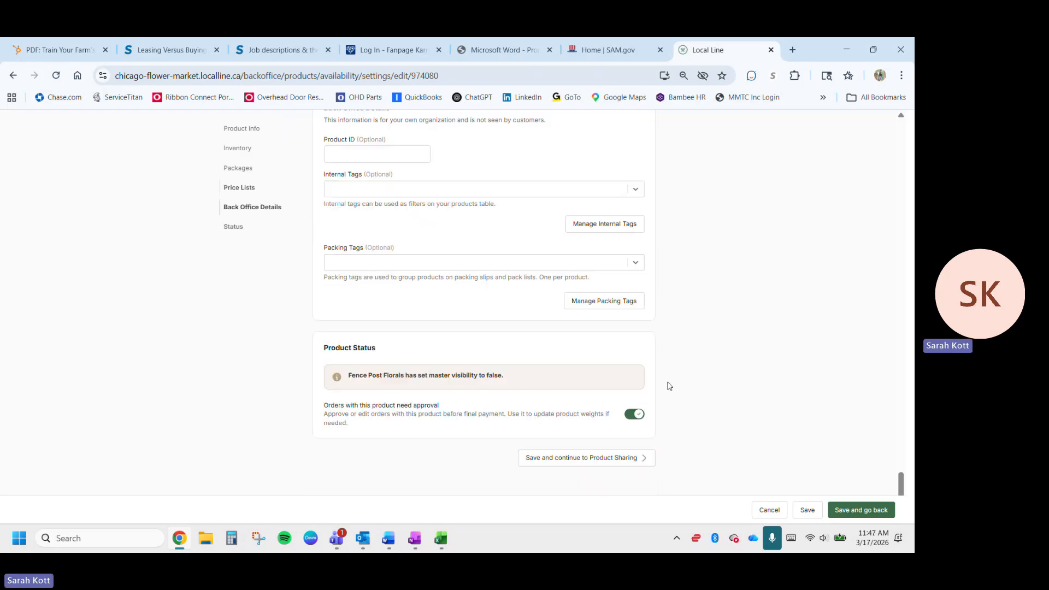
pyautogui.click(844, 510)
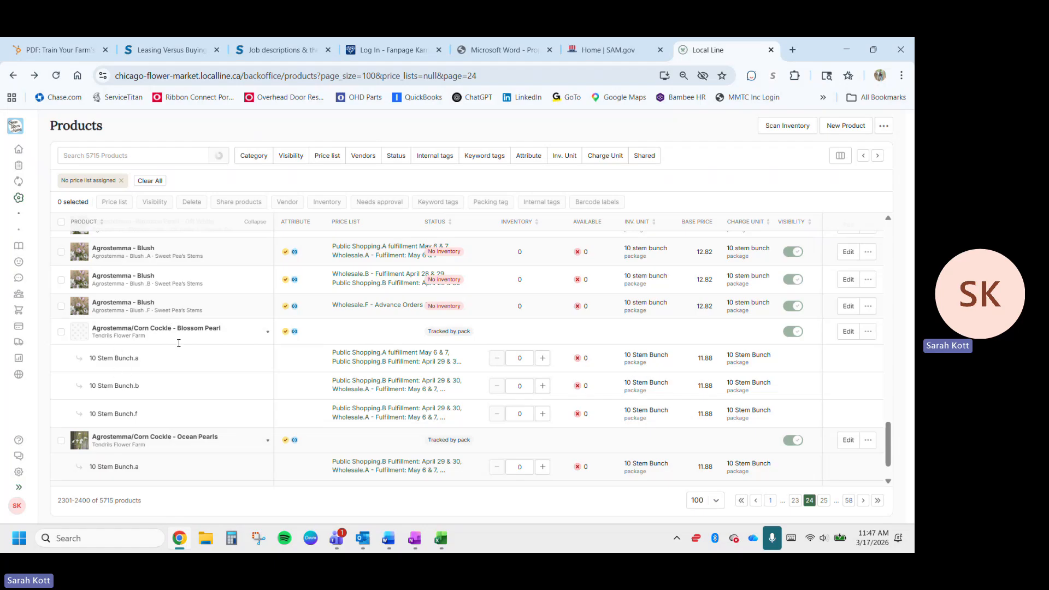
# Step: Find the Fence Post Florals Snowberry product in the filtered list and open it for editing
pyautogui.scroll(8, 361, 315)
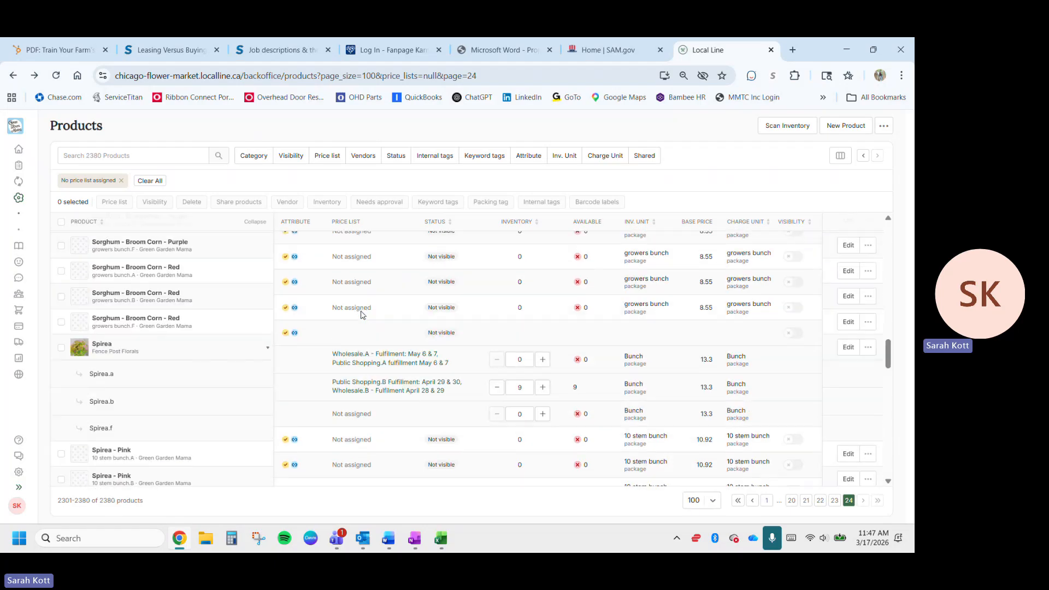
pyautogui.scroll(8, 361, 311)
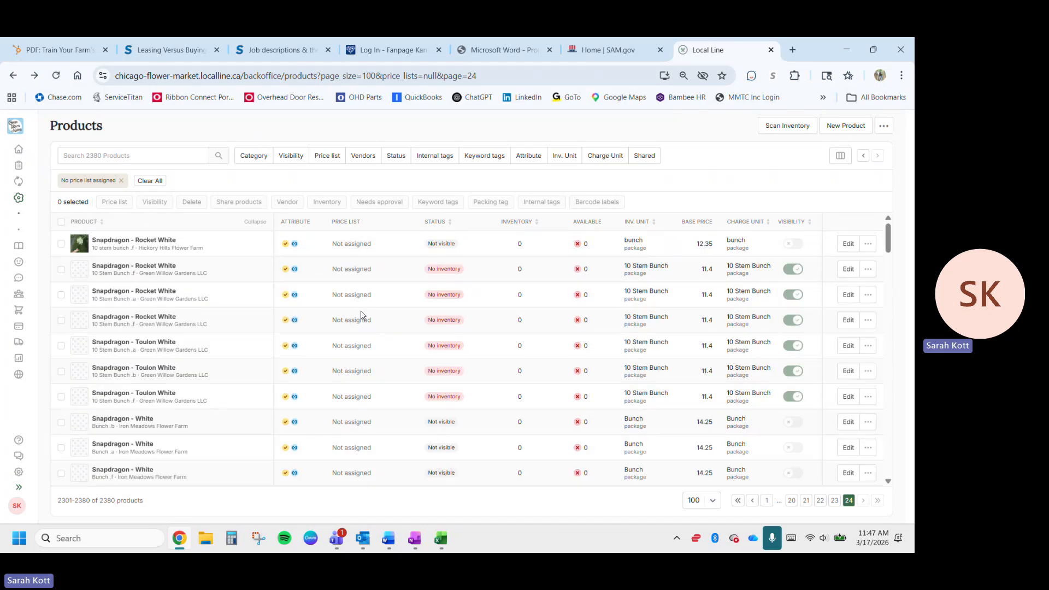
pyautogui.scroll(-4, 361, 312)
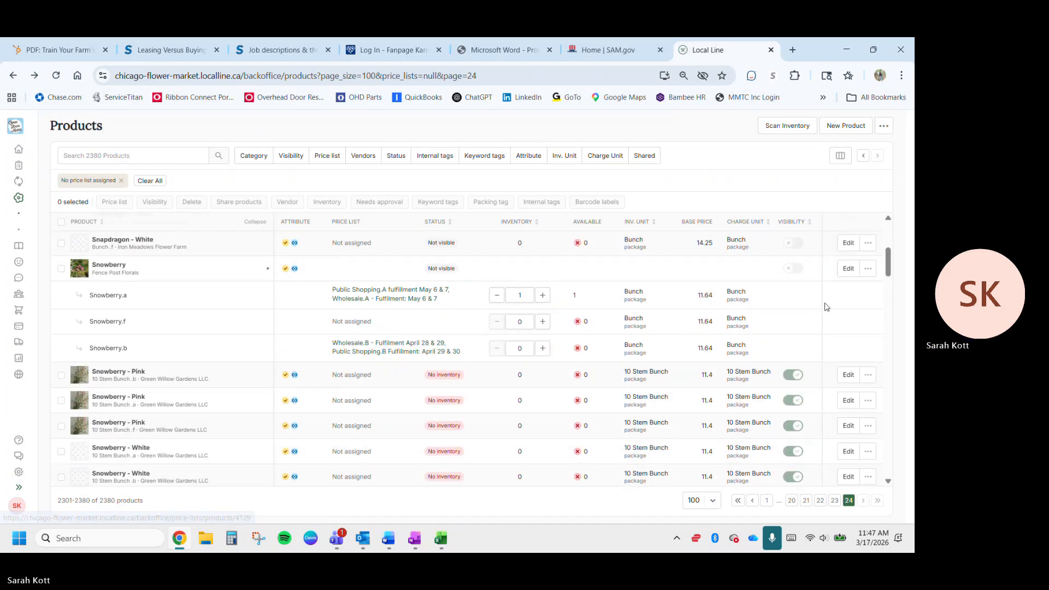
pyautogui.click(841, 273)
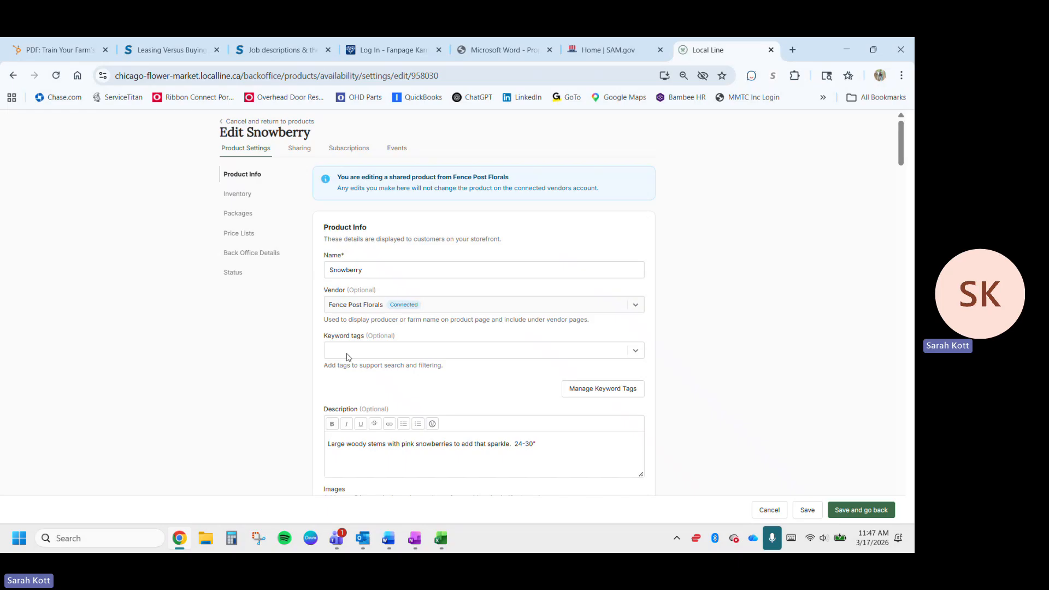
# Step: Add Snowberry to Wholesale.F - Advance Orders (odd) with only the Snowberry.f package included, and save the product
pyautogui.scroll(-4, 347, 356)
pyautogui.scroll(-14, 347, 356)
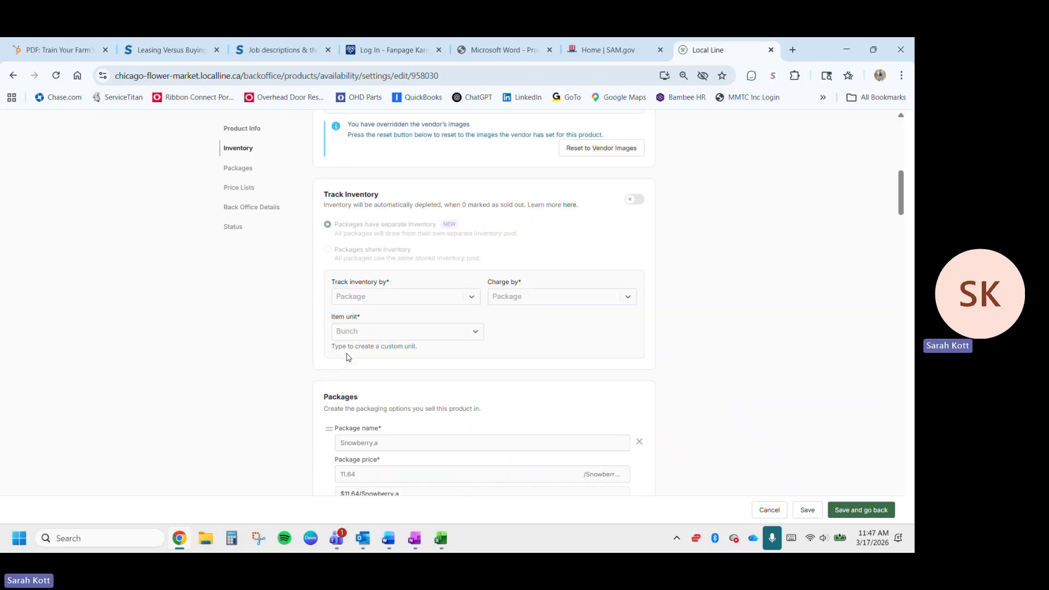
pyautogui.scroll(-14, 348, 357)
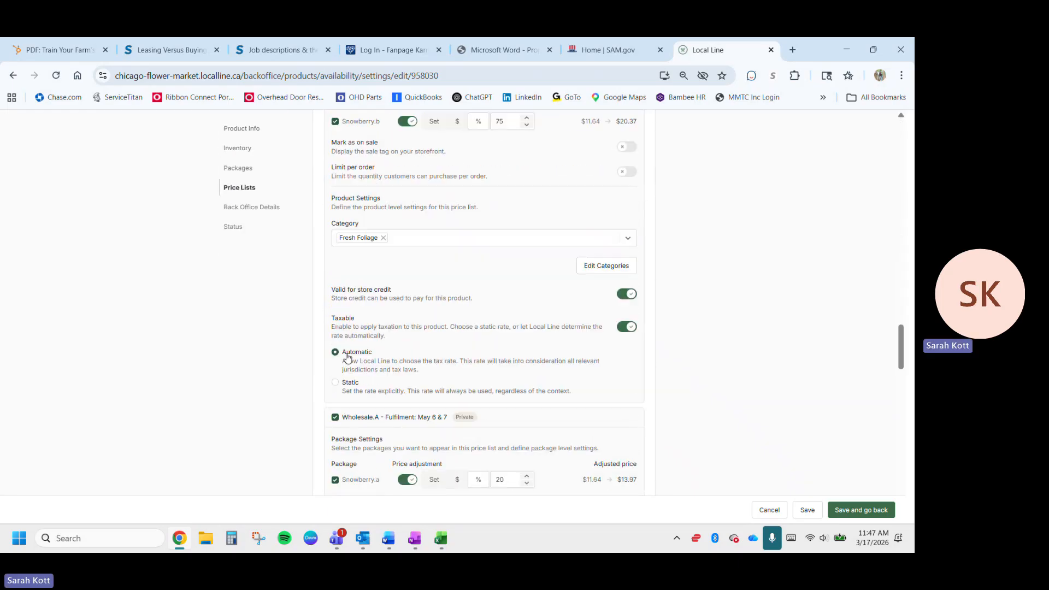
pyautogui.scroll(-12, 348, 357)
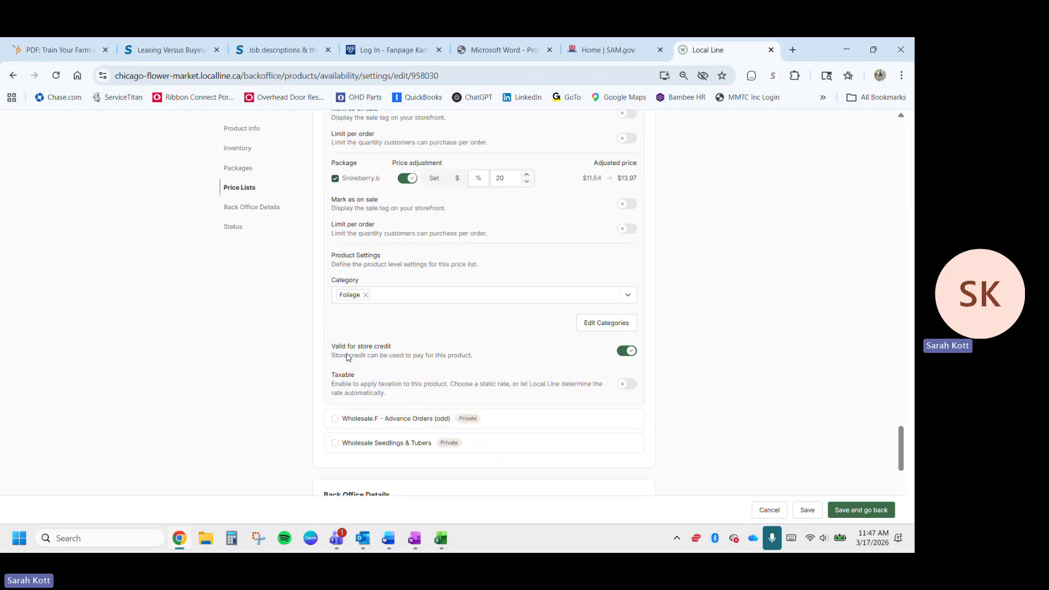
pyautogui.click(335, 290)
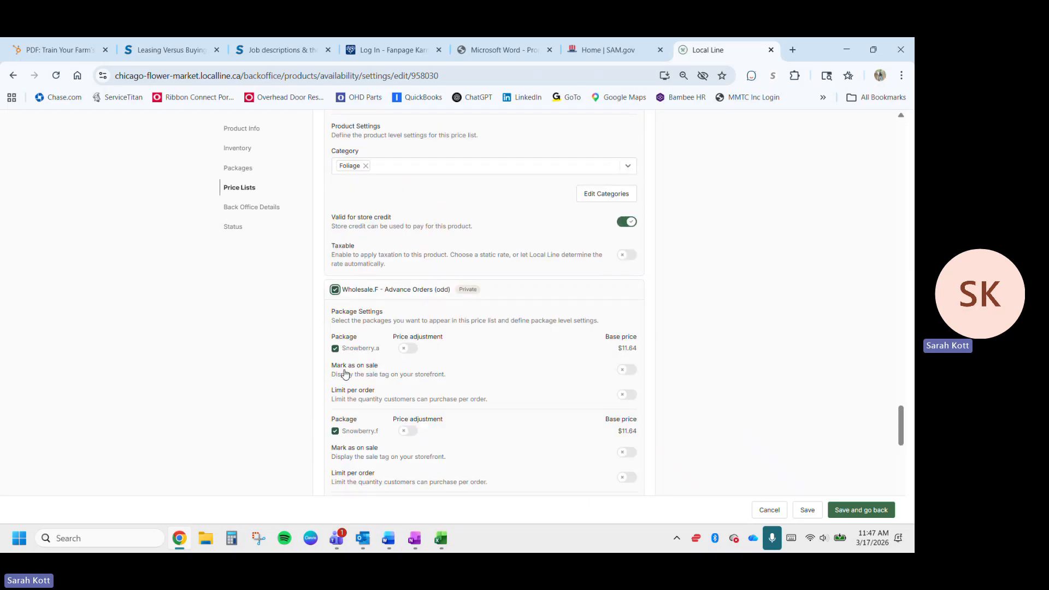
pyautogui.scroll(-2, 348, 399)
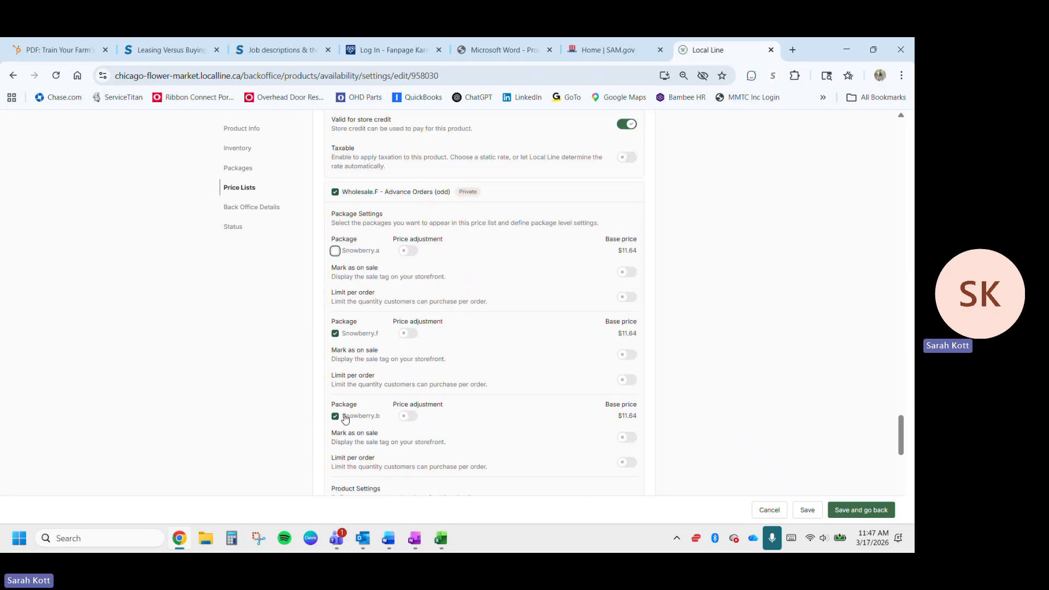
pyautogui.click(864, 510)
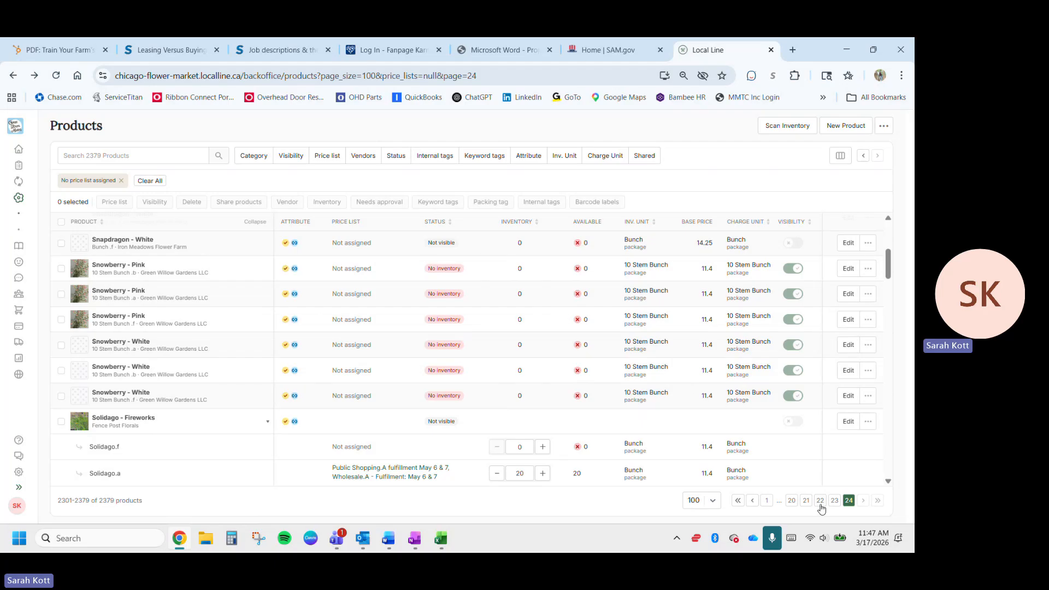
# Step: Find Solidago - Fireworks from Fence Post Florals among the products without a price list and open it for editing
pyautogui.scroll(3, 478, 361)
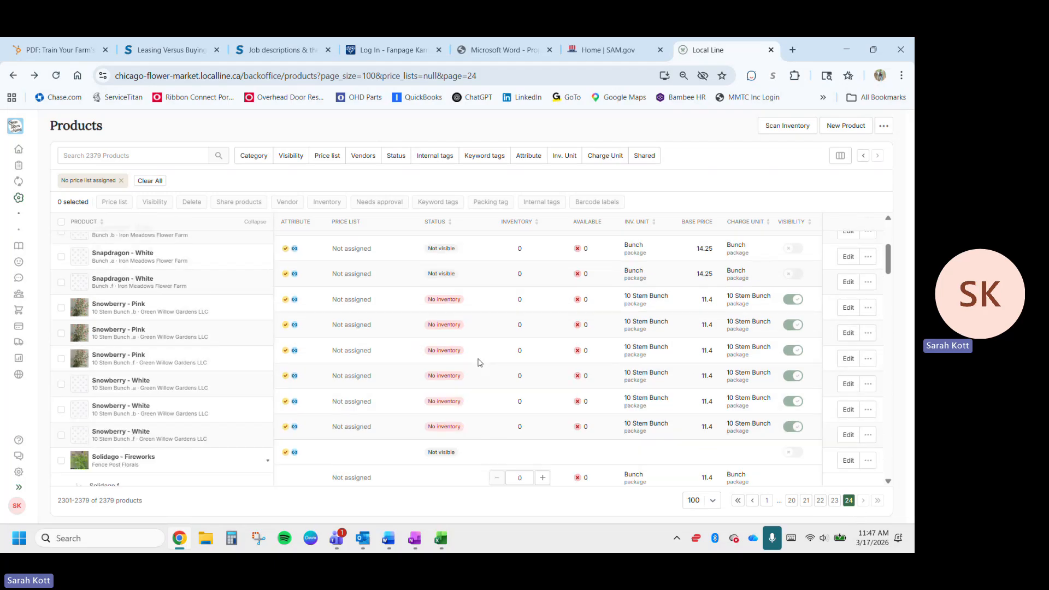
pyautogui.scroll(-6, 478, 361)
pyautogui.scroll(2, 477, 360)
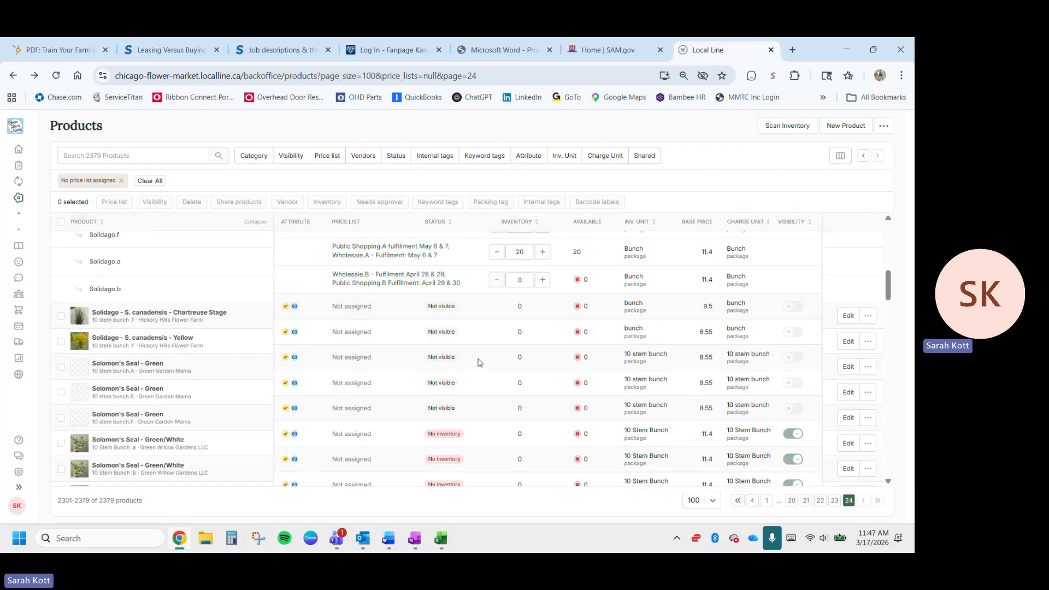
pyautogui.click(851, 341)
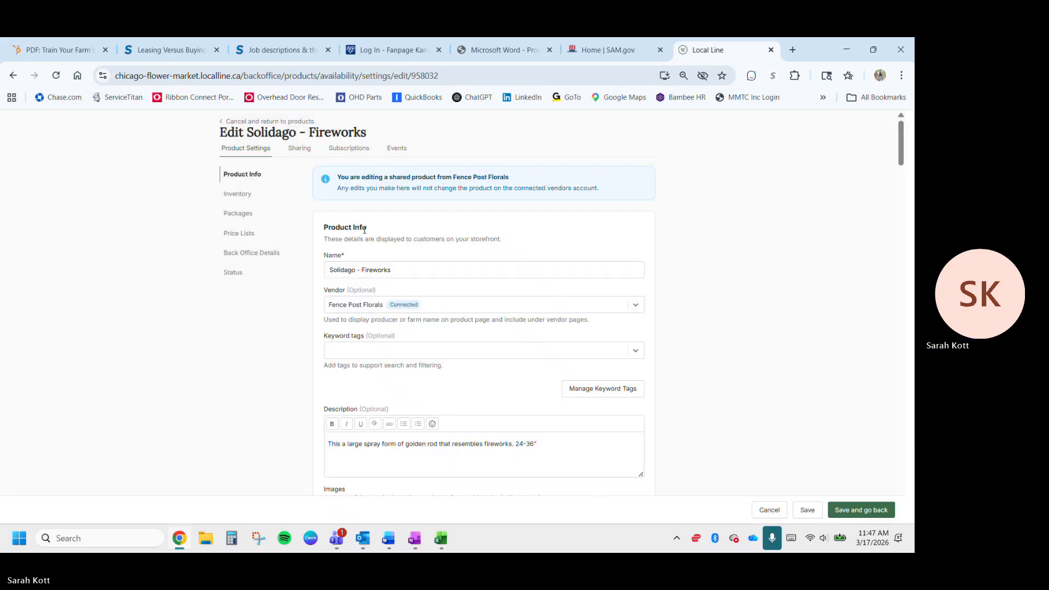
# Step: Add Solidago - Fireworks to Wholesale.F - Advance Orders (odd) with only the Solidago.f package included, and save the product
pyautogui.scroll(-12, 386, 303)
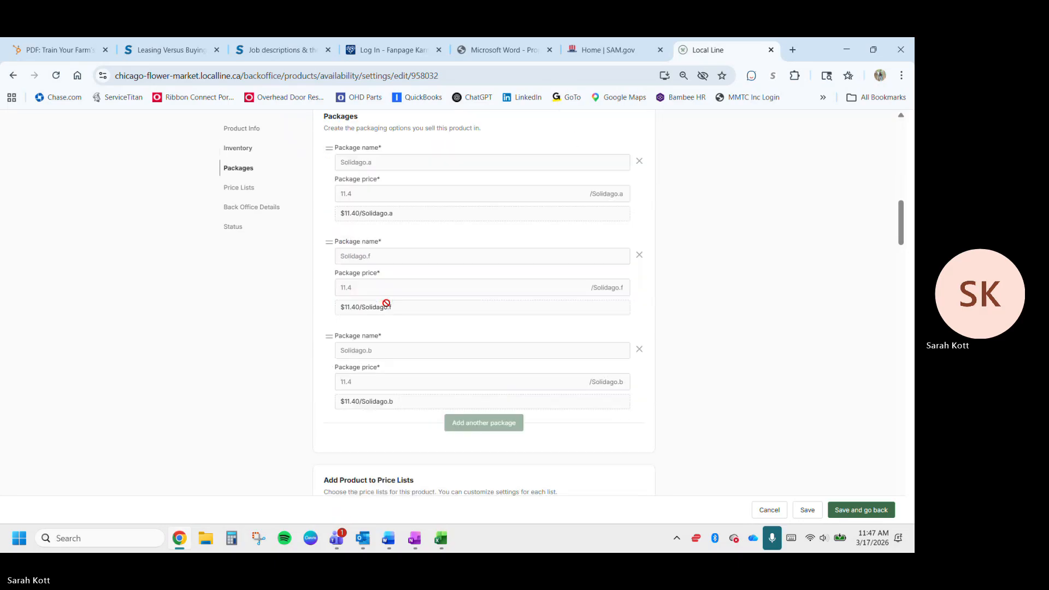
pyautogui.scroll(-15, 386, 303)
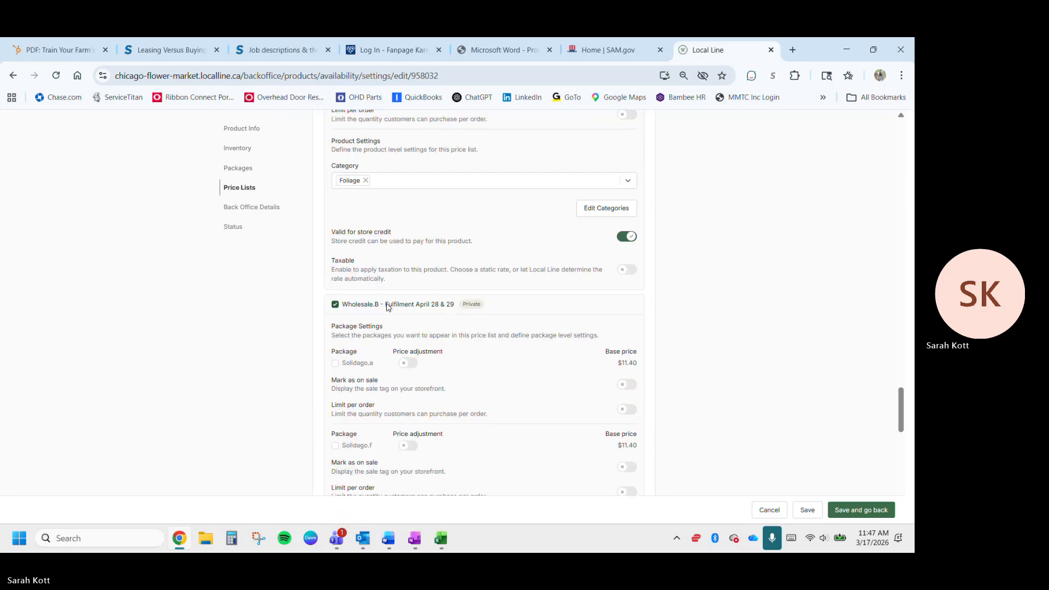
pyautogui.scroll(-10, 386, 306)
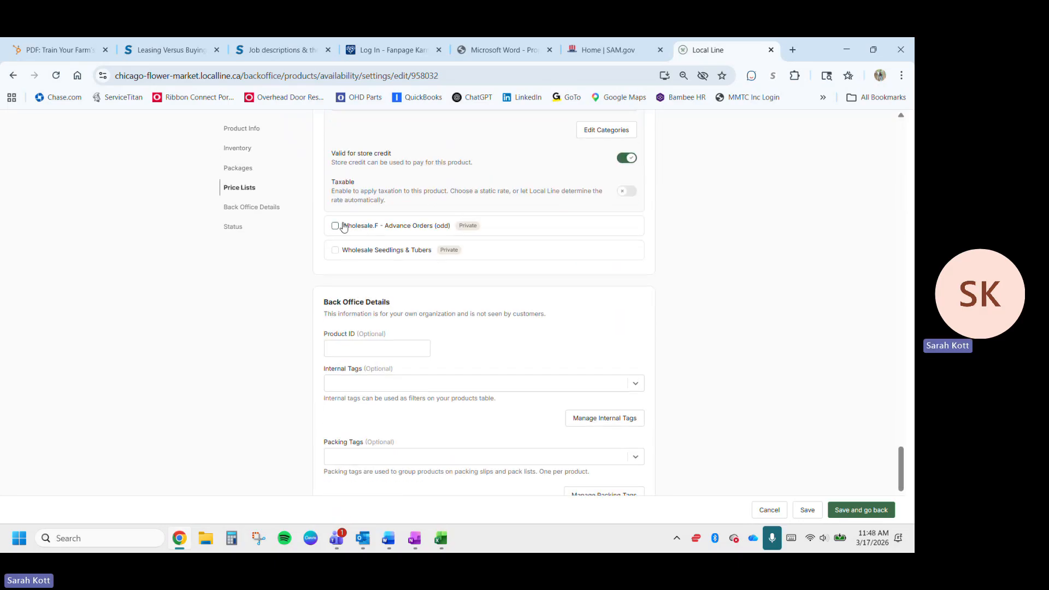
pyautogui.click(342, 226)
pyautogui.click(335, 285)
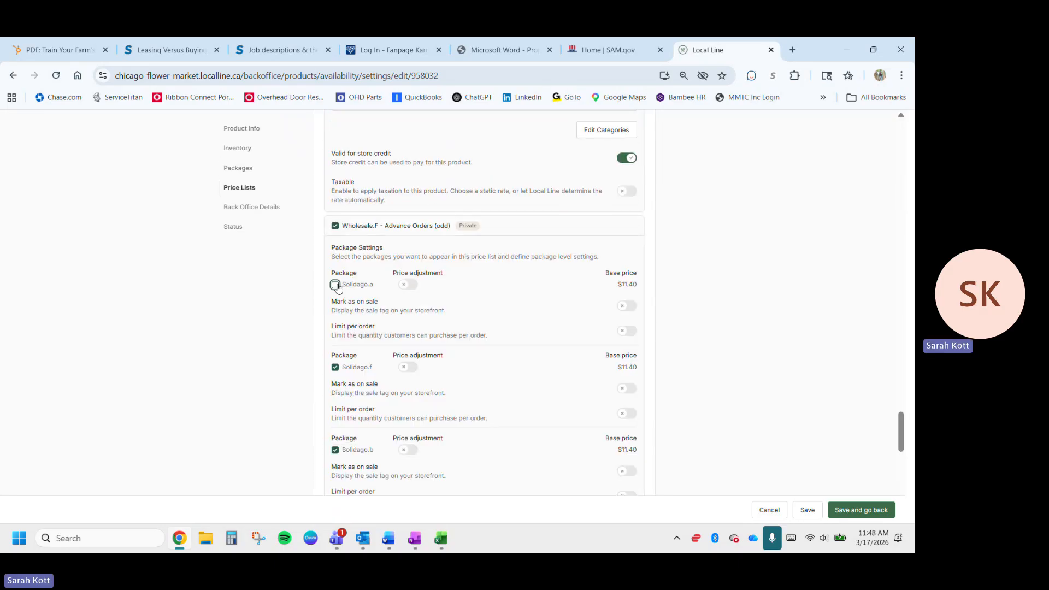
pyautogui.click(336, 451)
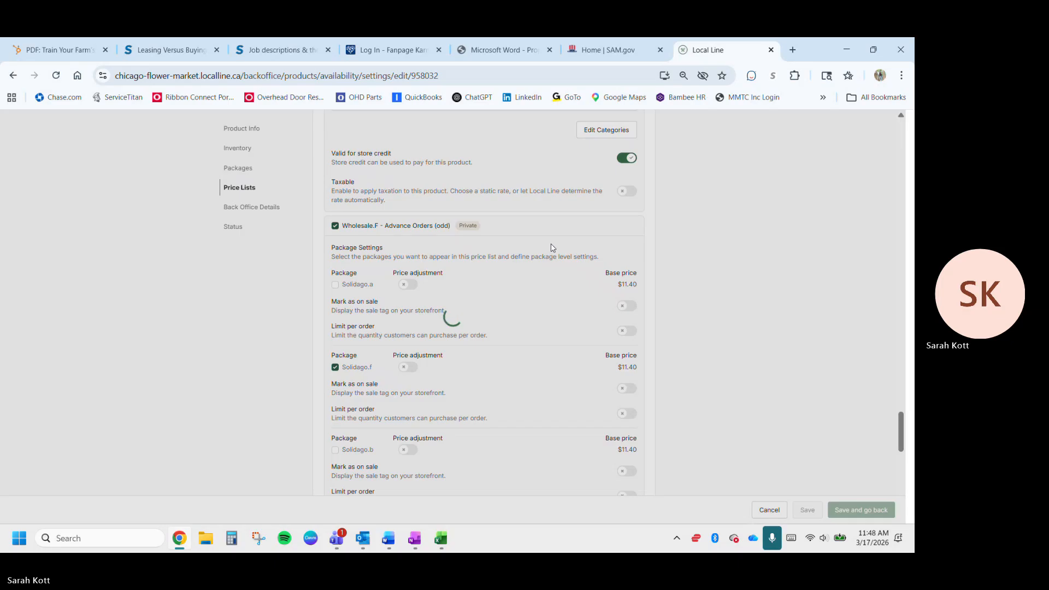
pyautogui.scroll(-10, 552, 247)
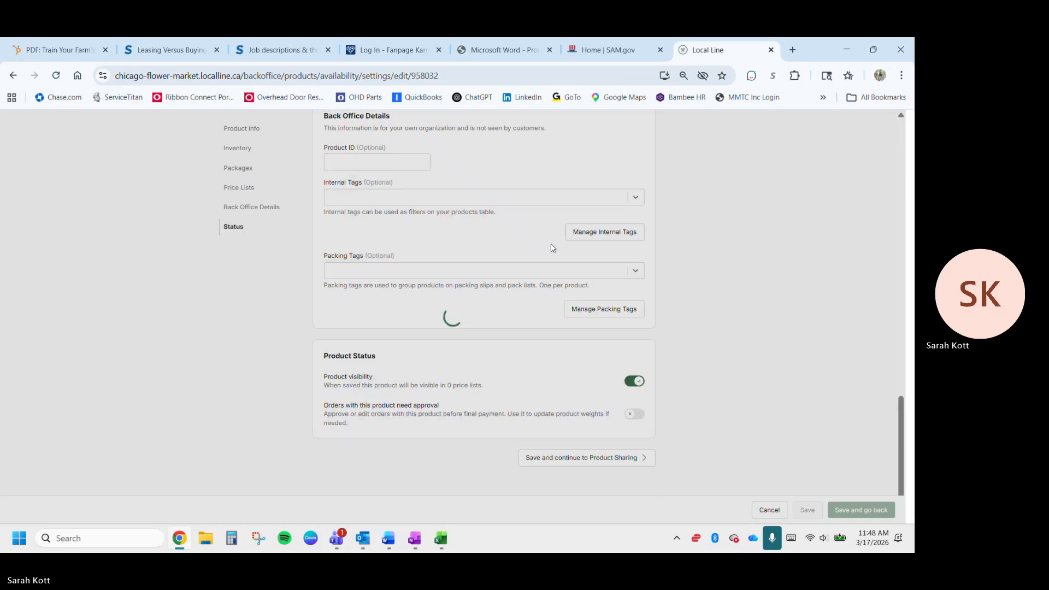
pyautogui.press('Escape')
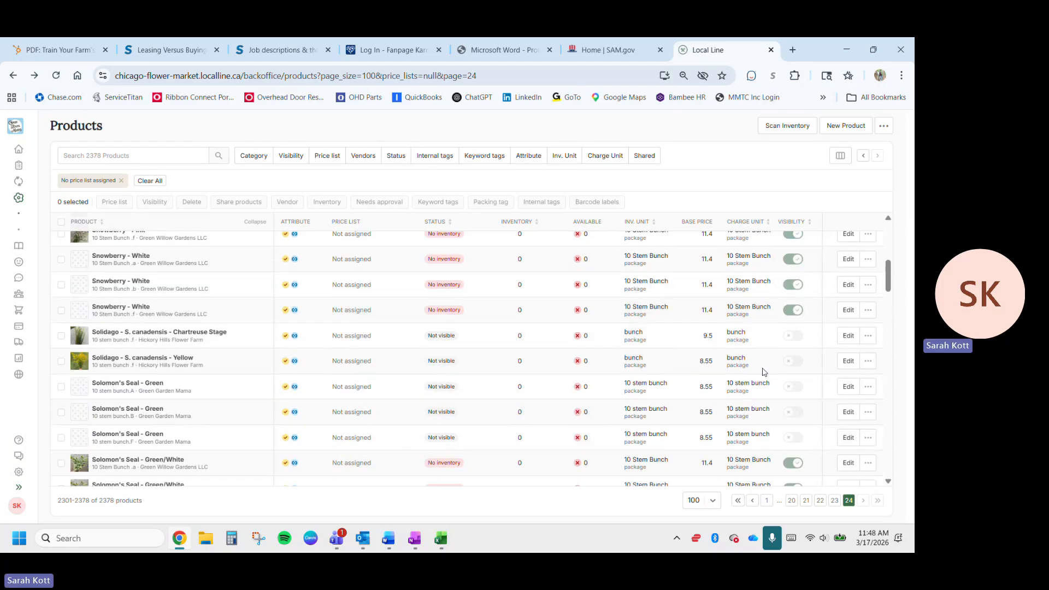
# Step: Look through the filtered products for the Fence Post Florals Strawflower - Apricot and open it for editing
pyautogui.scroll(5, 519, 315)
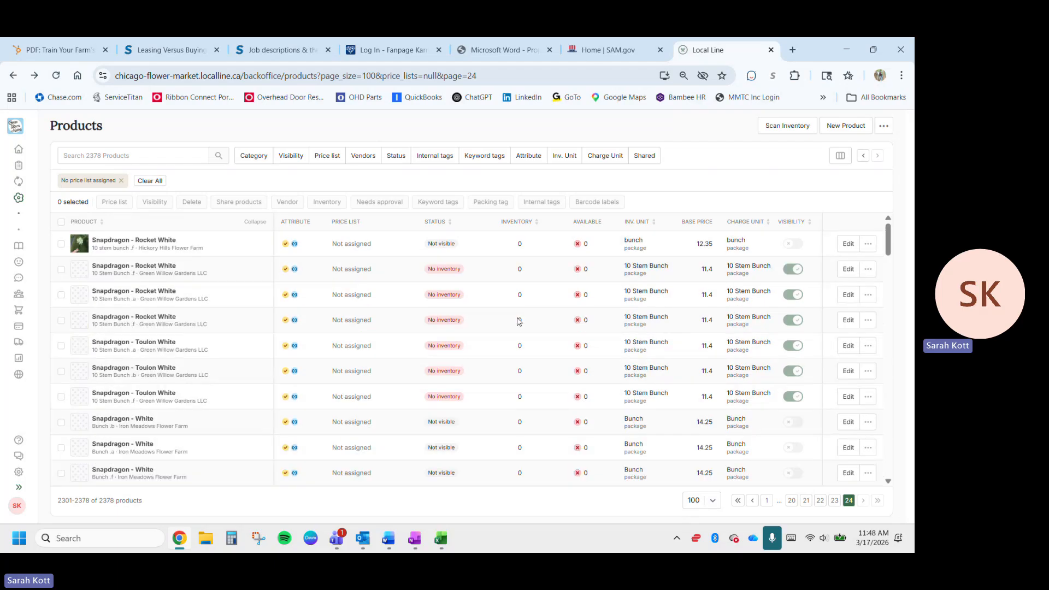
pyautogui.scroll(-8, 519, 322)
pyautogui.scroll(-10, 519, 321)
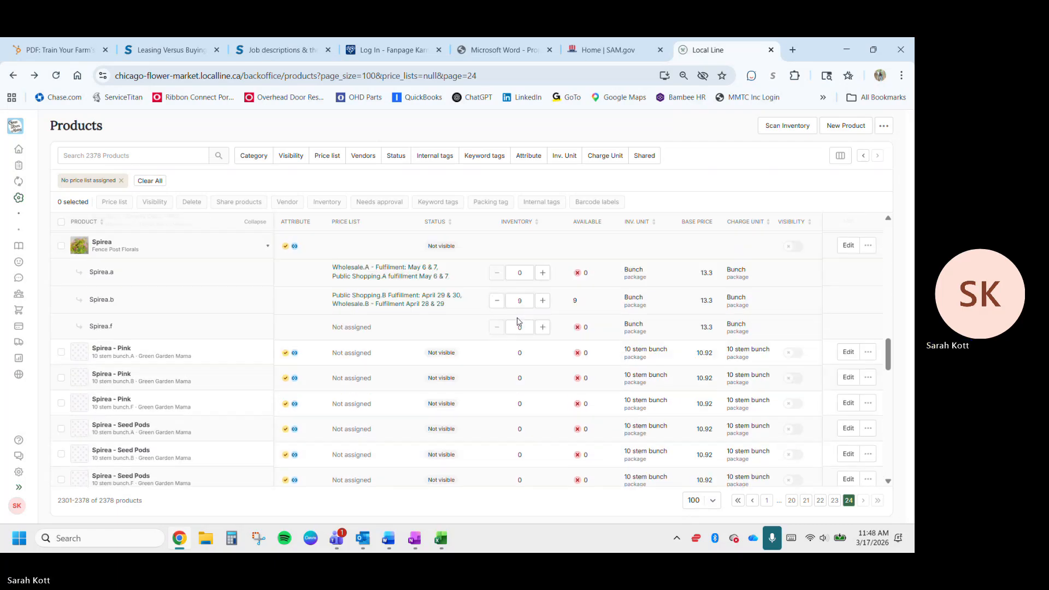
pyautogui.scroll(-10, 518, 321)
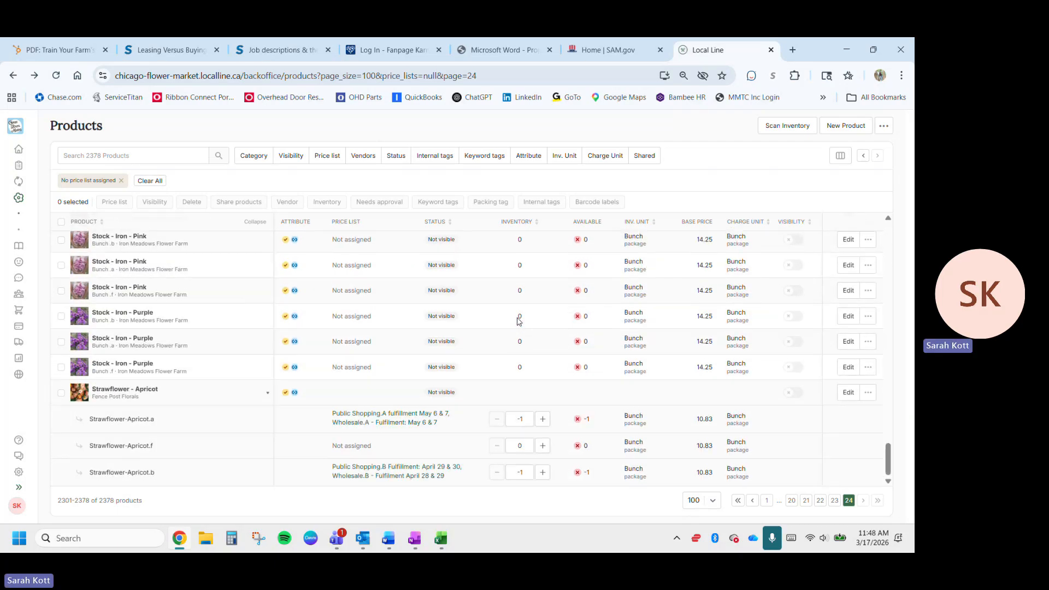
pyautogui.scroll(2, 518, 322)
pyautogui.scroll(-2, 519, 322)
pyautogui.click(848, 392)
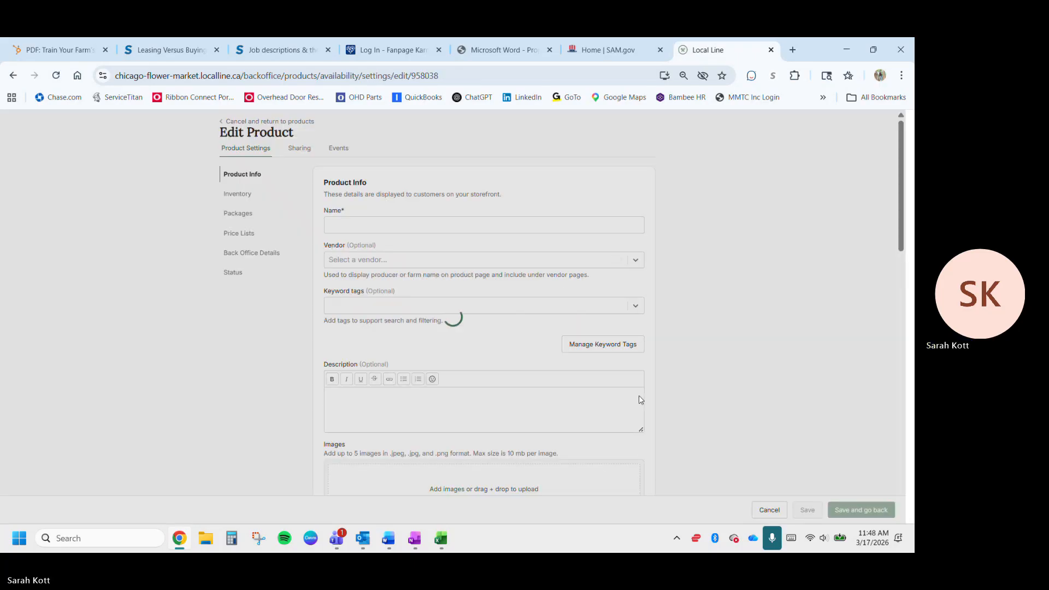
# Step: Add Strawflower - Apricot to Wholesale.F - Advance Orders (odd) with only the Strawflower-Apricot.f package included, and save the product
pyautogui.scroll(-15, 440, 319)
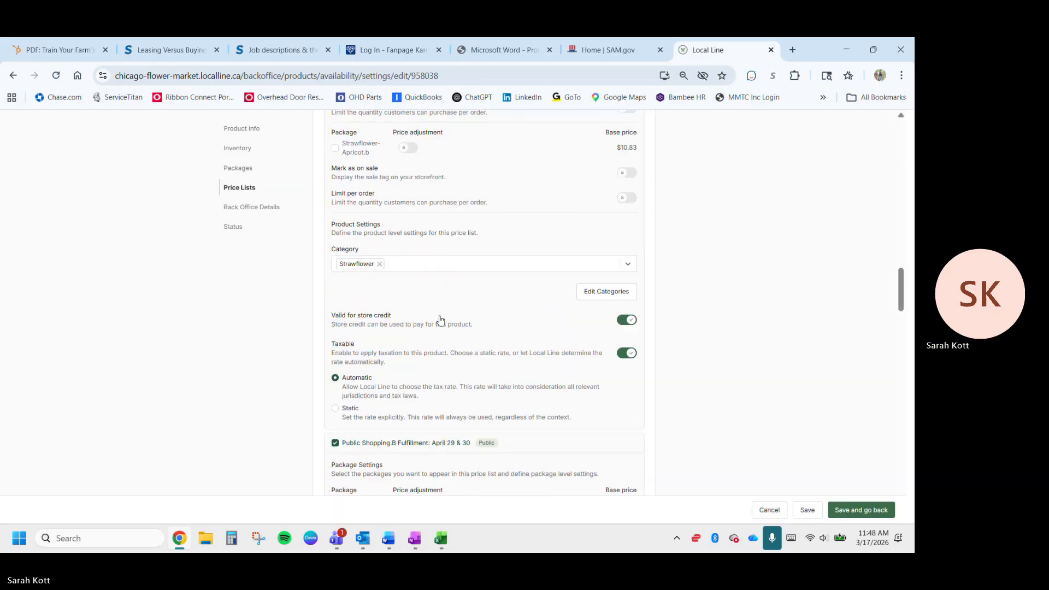
pyautogui.scroll(-20, 440, 319)
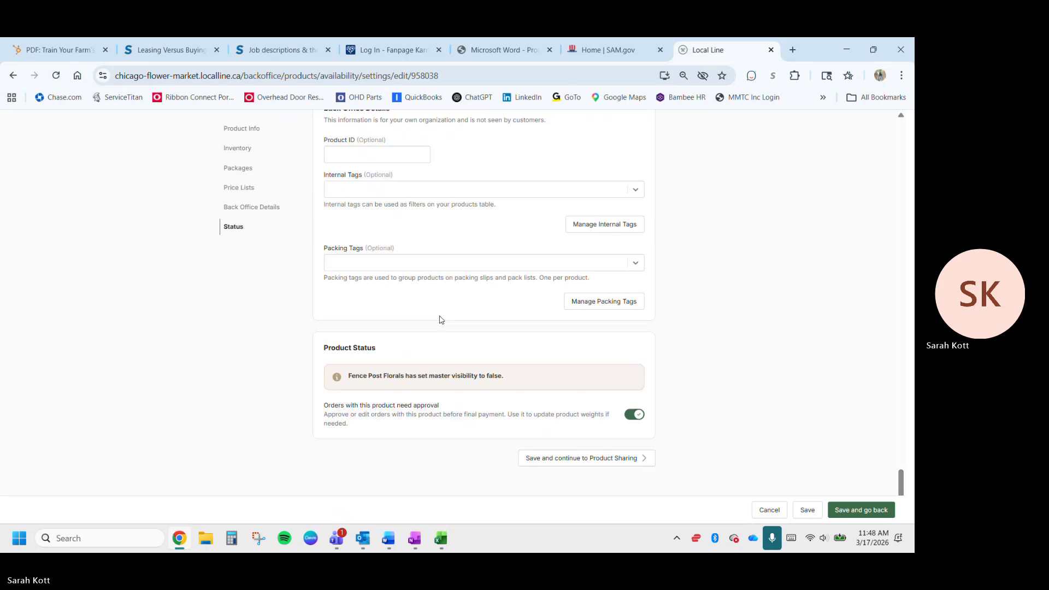
pyautogui.scroll(10, 441, 320)
pyautogui.click(335, 273)
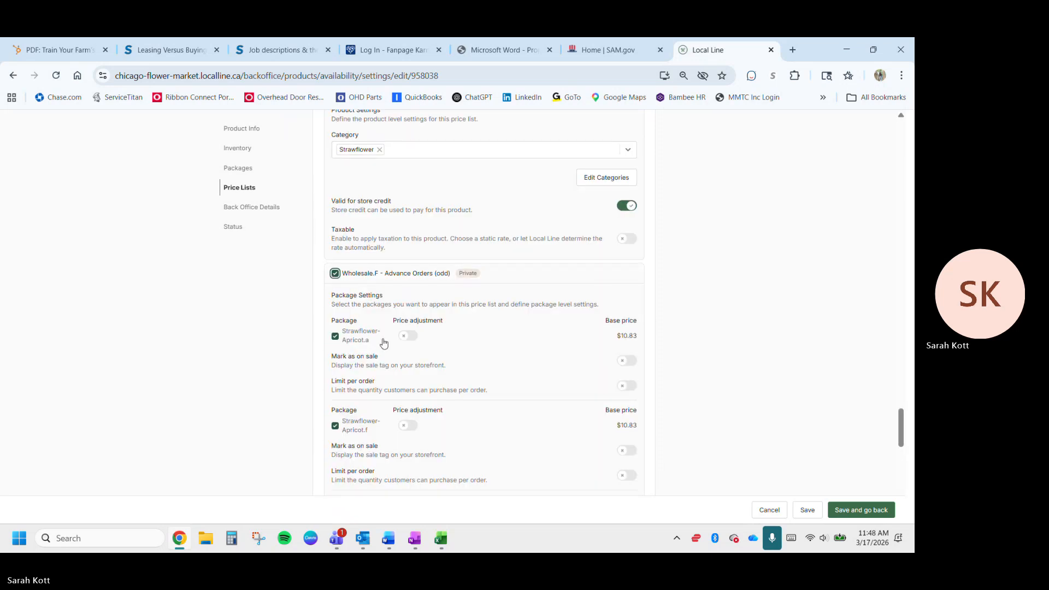
pyautogui.scroll(-2, 383, 342)
pyautogui.click(335, 254)
pyautogui.click(335, 433)
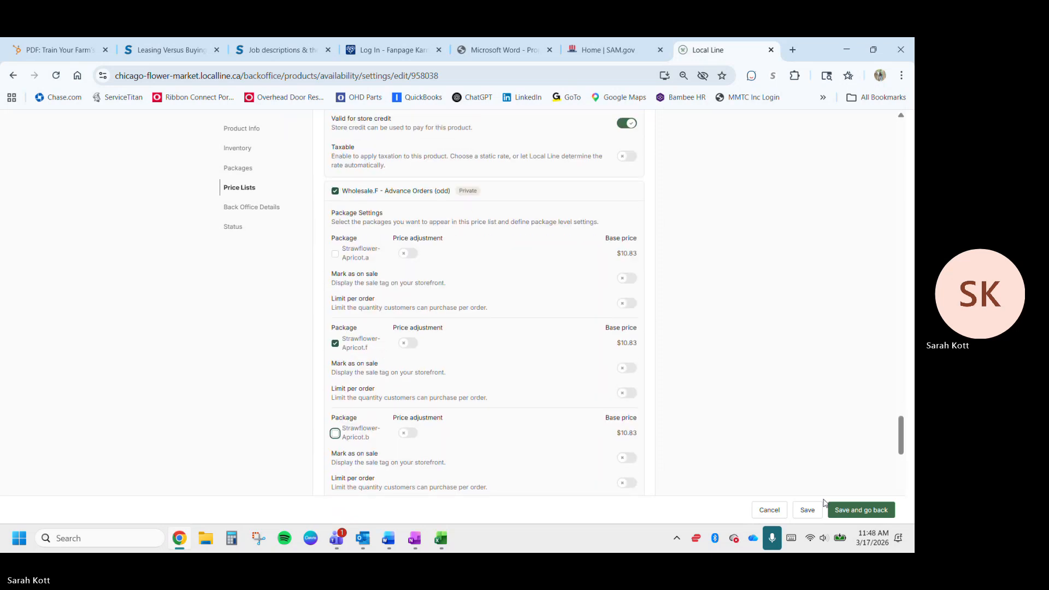
pyautogui.click(849, 510)
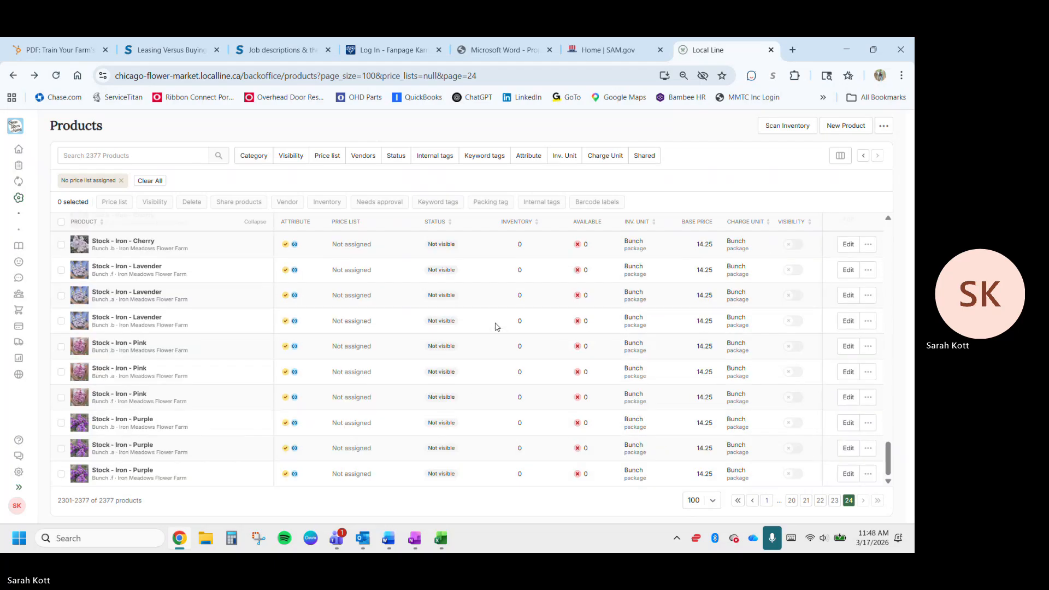
# Step: Find the Fence Post Florals Spirea product in the filtered list and open it for editing
pyautogui.scroll(15, 497, 327)
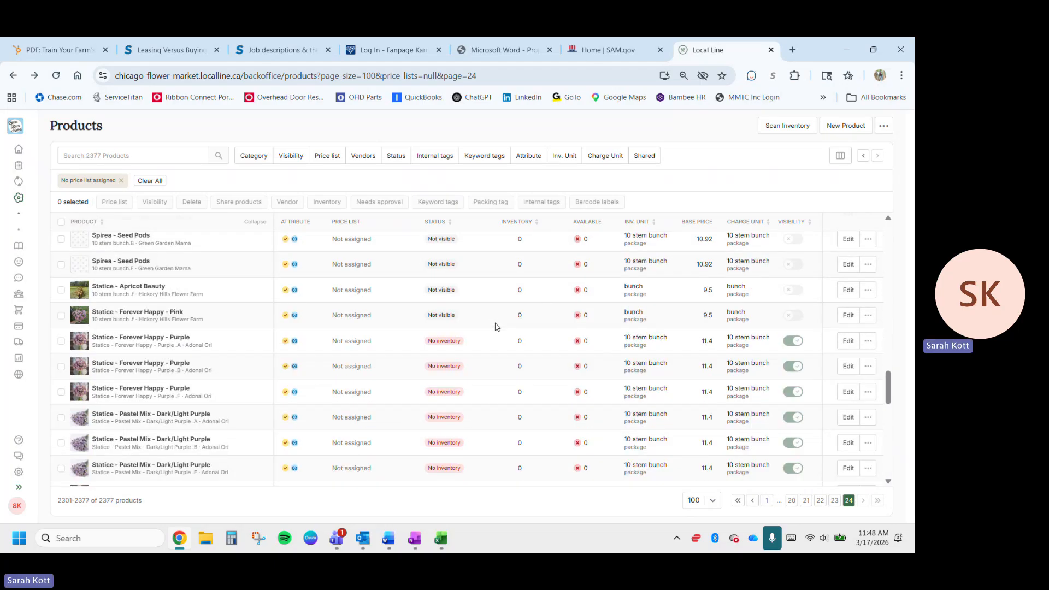
pyautogui.scroll(2, 494, 327)
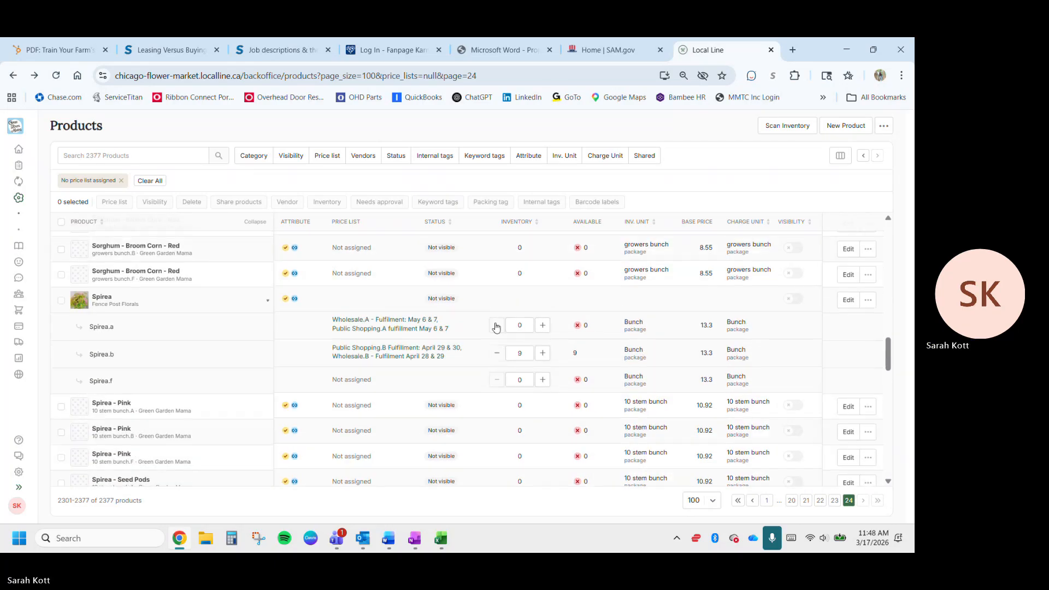
pyautogui.click(844, 308)
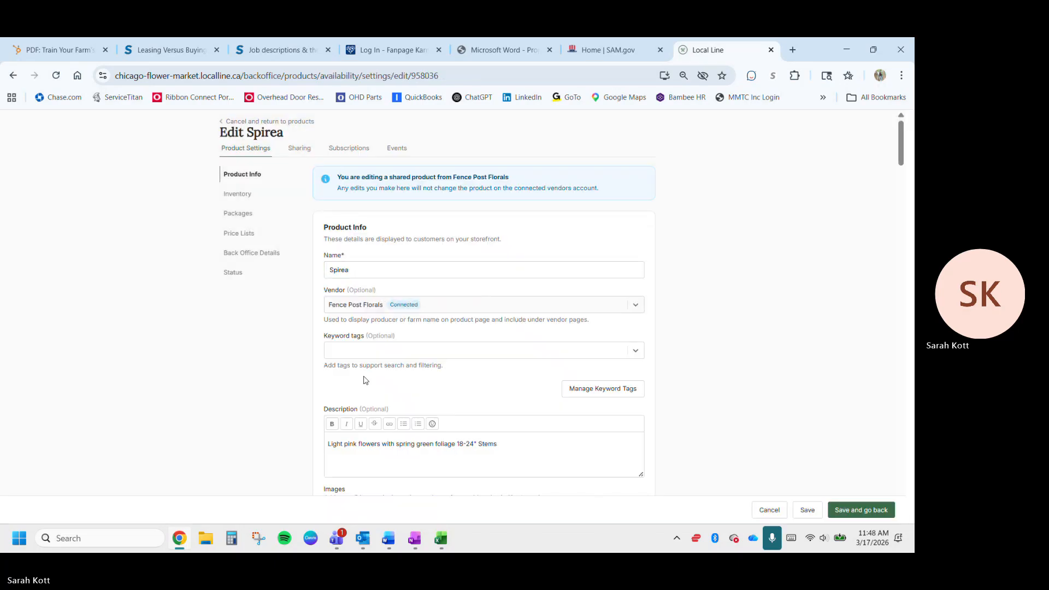
# Step: Add Spirea to Wholesale.F - Advance Orders (odd) with only the Spirea.f package included, save the product and return to the filtered list
pyautogui.scroll(-15, 366, 380)
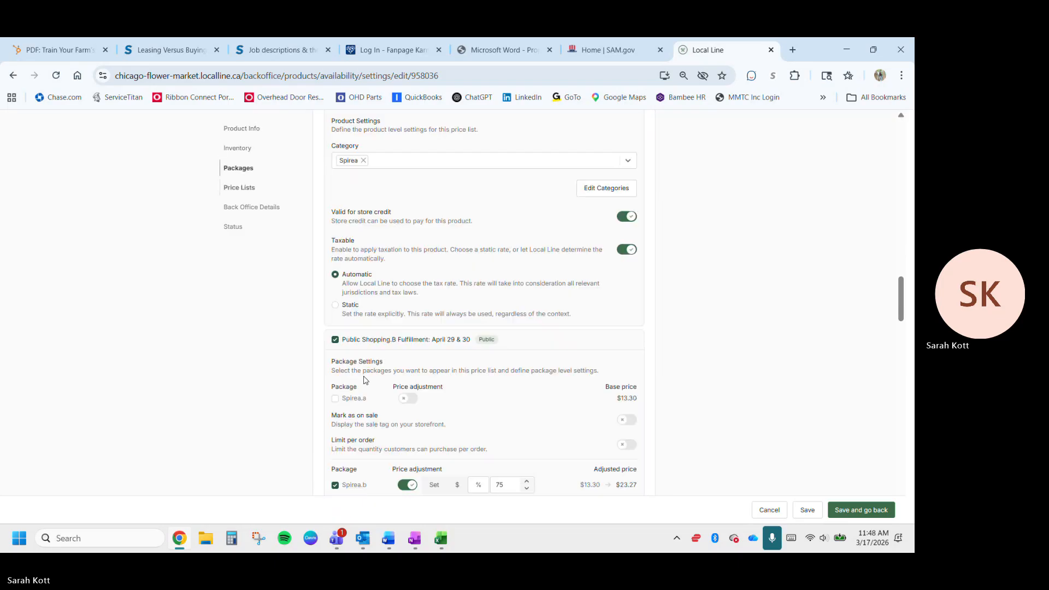
pyautogui.scroll(-15, 365, 380)
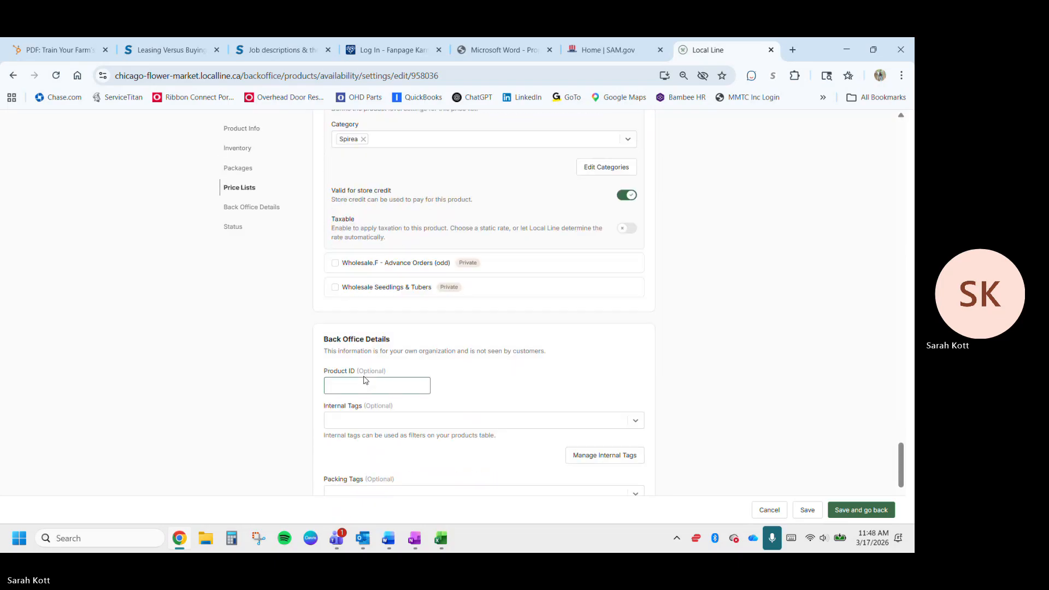
pyautogui.click(394, 262)
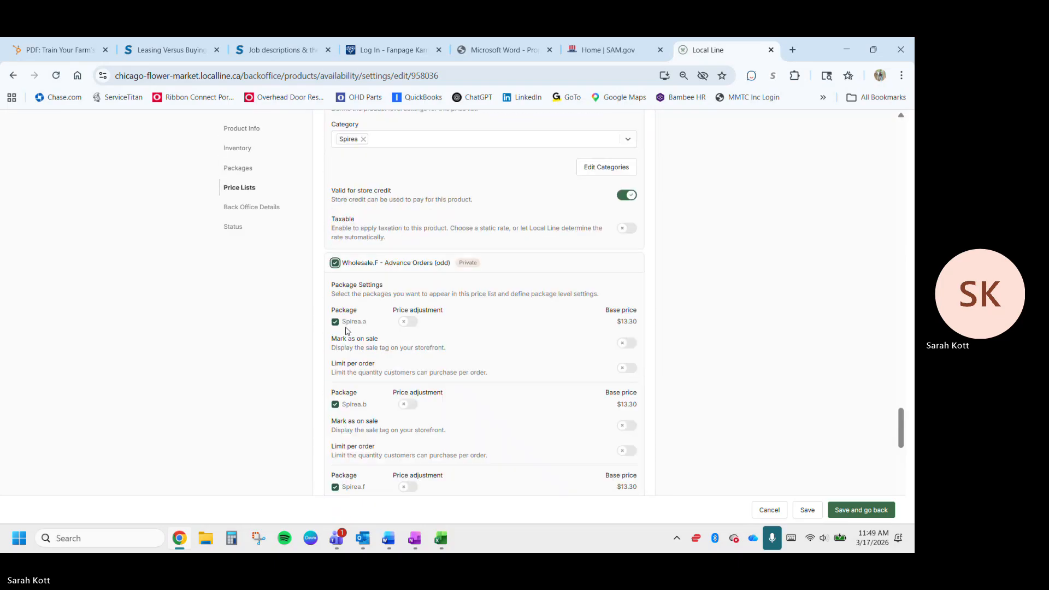
pyautogui.click(334, 321)
pyautogui.scroll(-3, 344, 407)
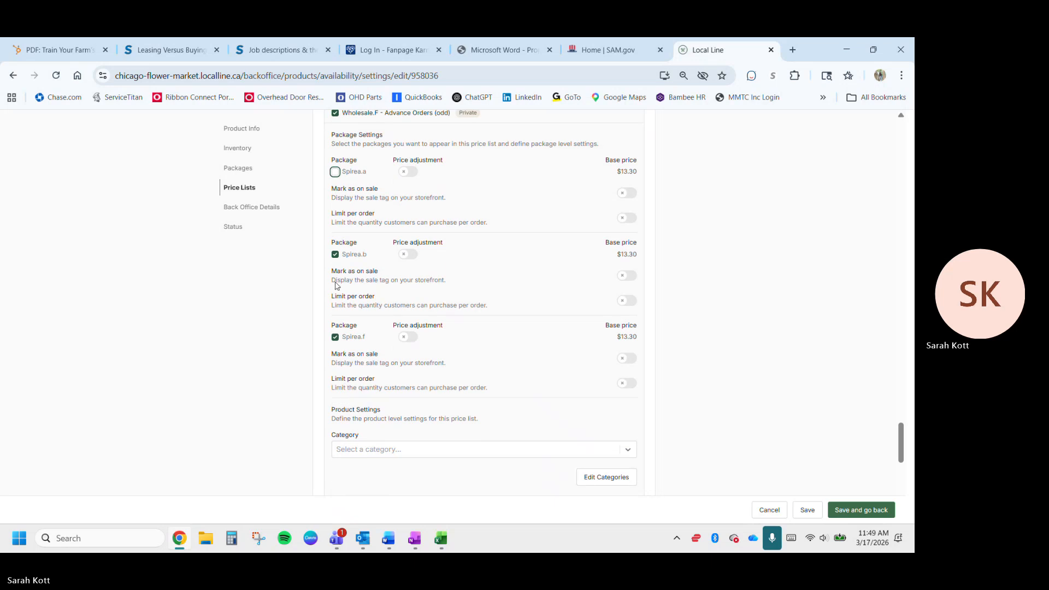
pyautogui.click(336, 254)
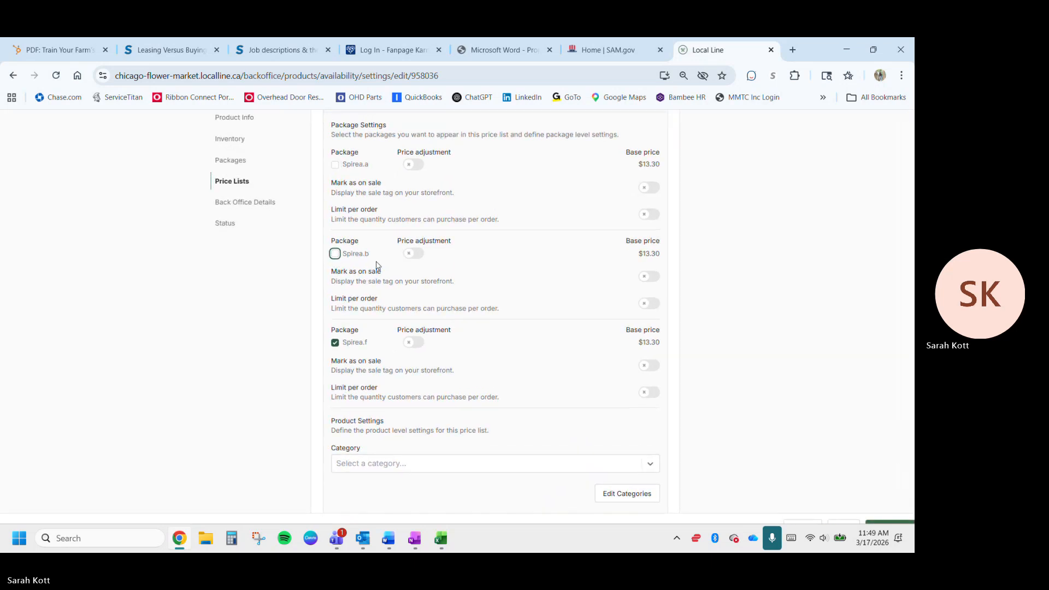
pyautogui.click(861, 508)
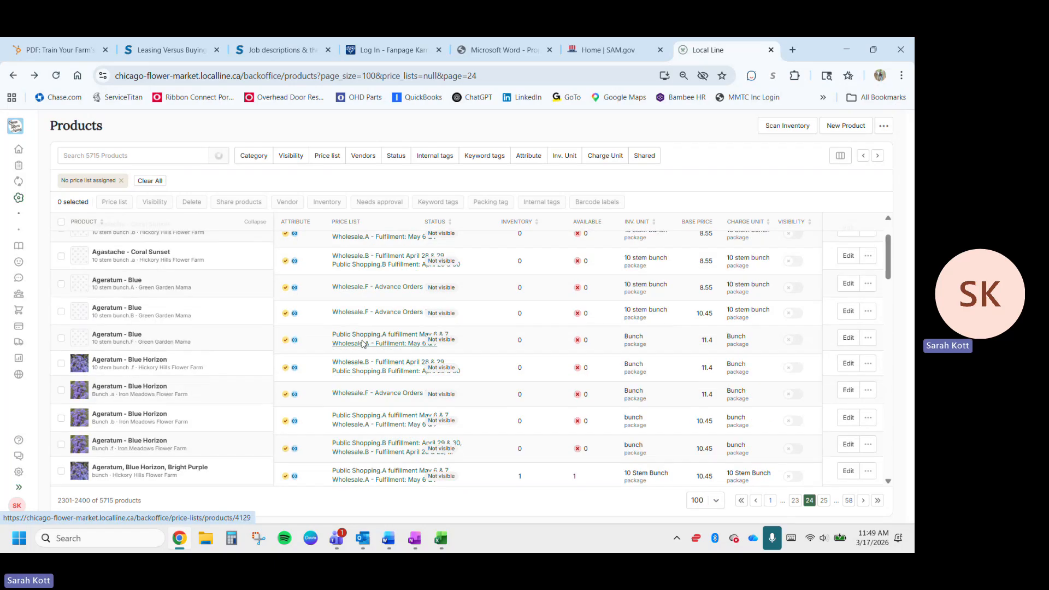
pyautogui.scroll(20, 361, 343)
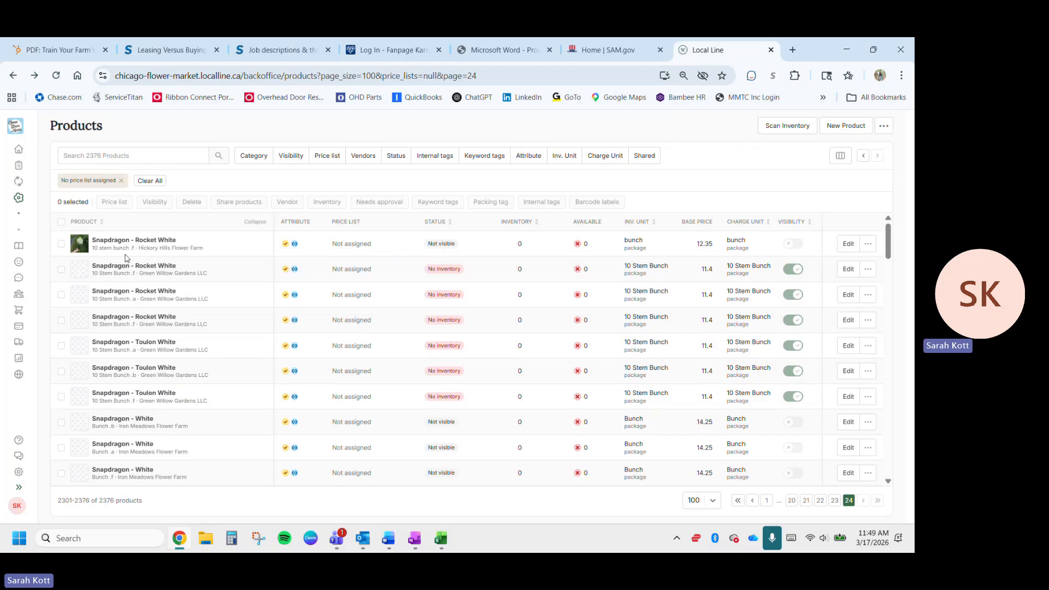
# Step: Select the .f packages of Snapdragon Rocket White, Toulon White and White, using a page search for ".f" to spot them
pyautogui.click(60, 243)
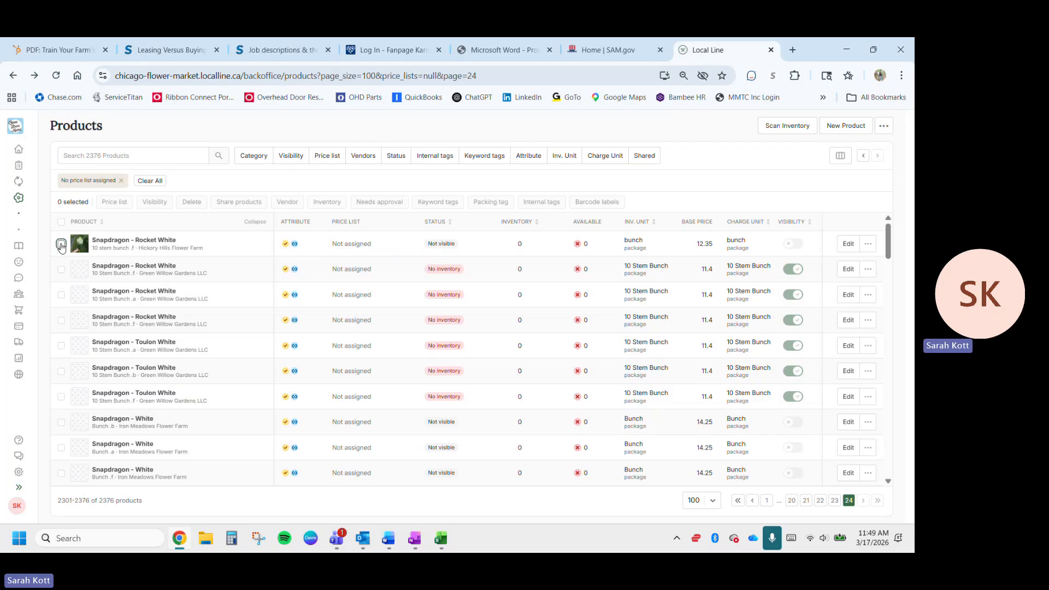
pyautogui.click(61, 269)
pyautogui.click(61, 323)
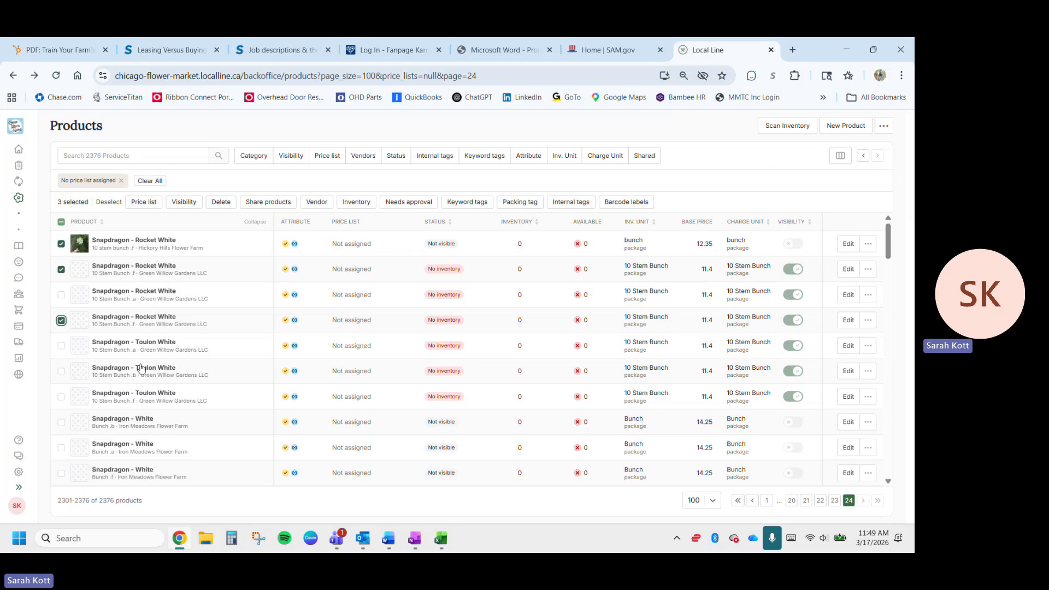
pyautogui.hotkey('ctrl', 'f')
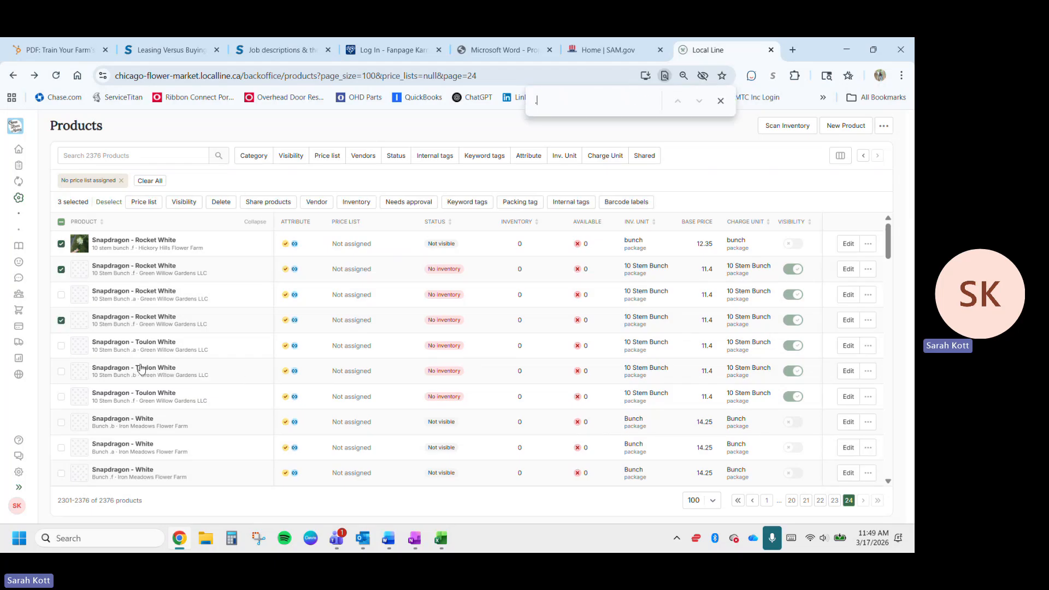
pyautogui.write('.f')
pyautogui.click(61, 398)
pyautogui.click(61, 472)
pyautogui.click(720, 101)
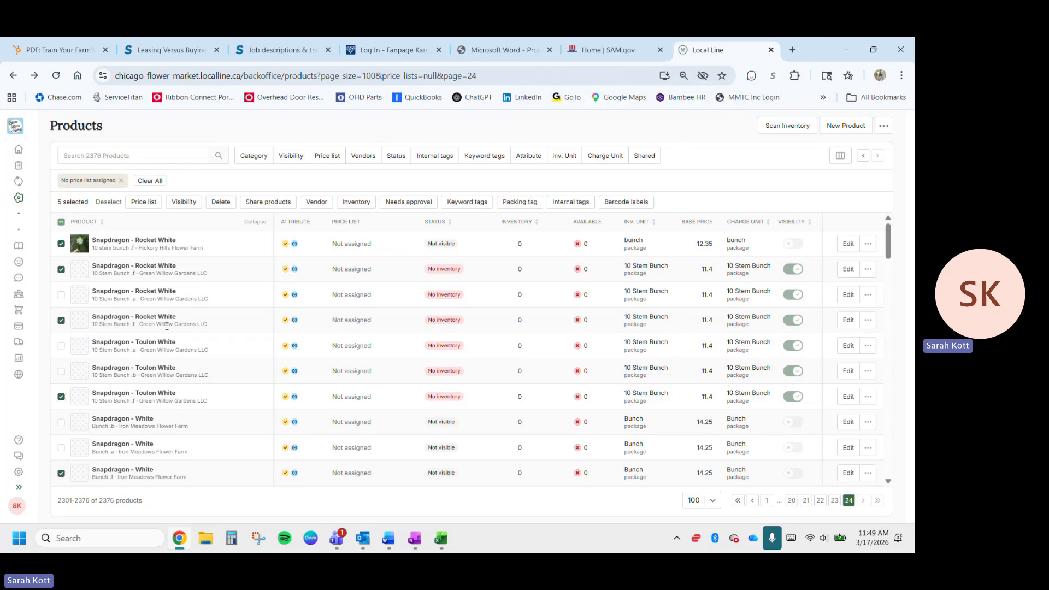
# Step: Add the .f packages of Snowberry Pink and White and Solidago S. canadensis Chartreuse Stage and Yellow to the selection
pyautogui.scroll(-3, 166, 329)
pyautogui.scroll(-1, 166, 329)
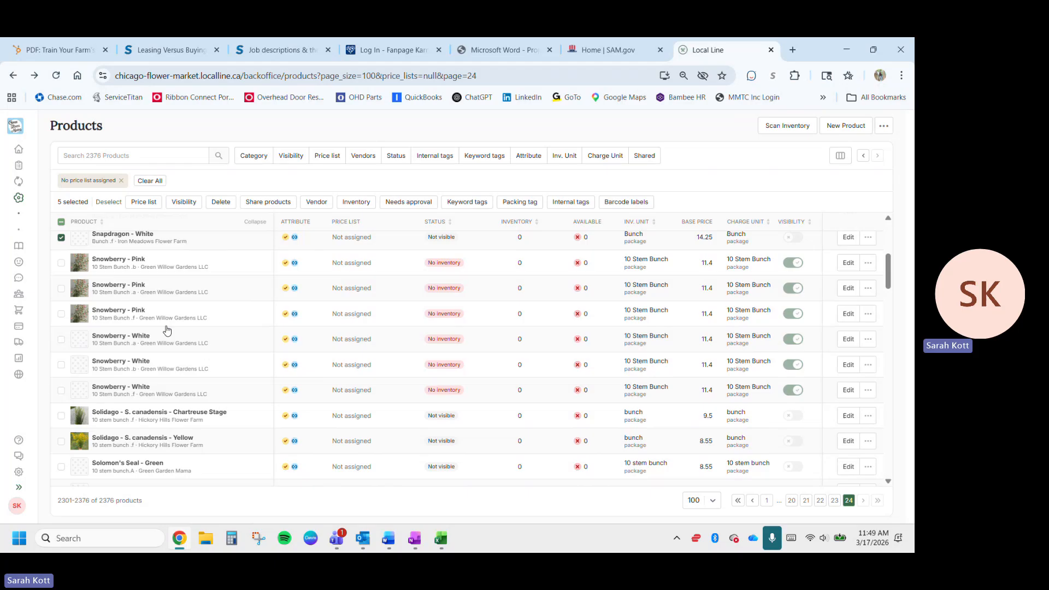
pyautogui.click(61, 307)
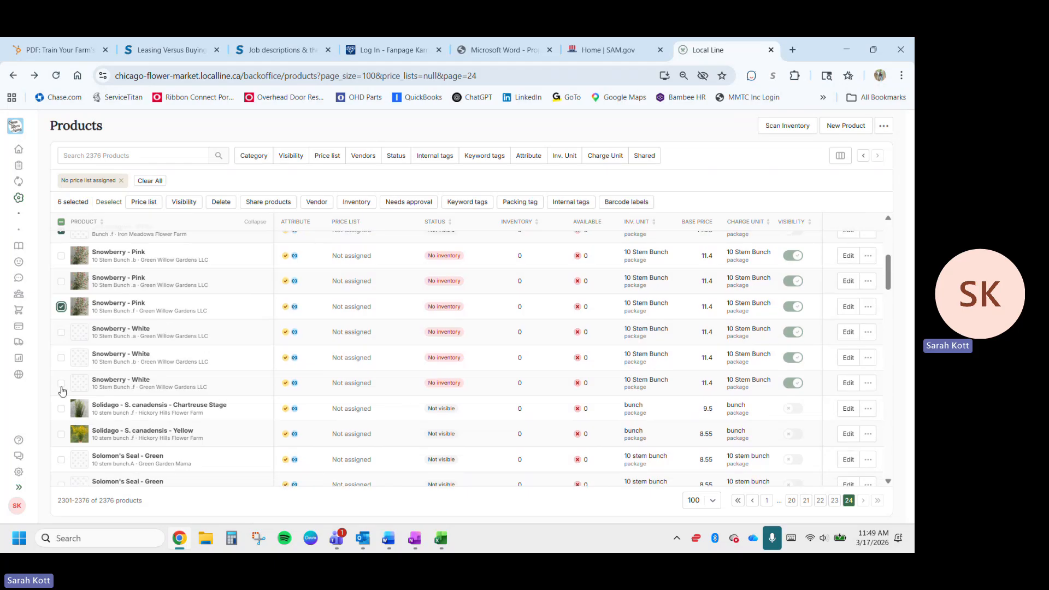
pyautogui.click(62, 383)
pyautogui.click(61, 408)
pyautogui.click(61, 435)
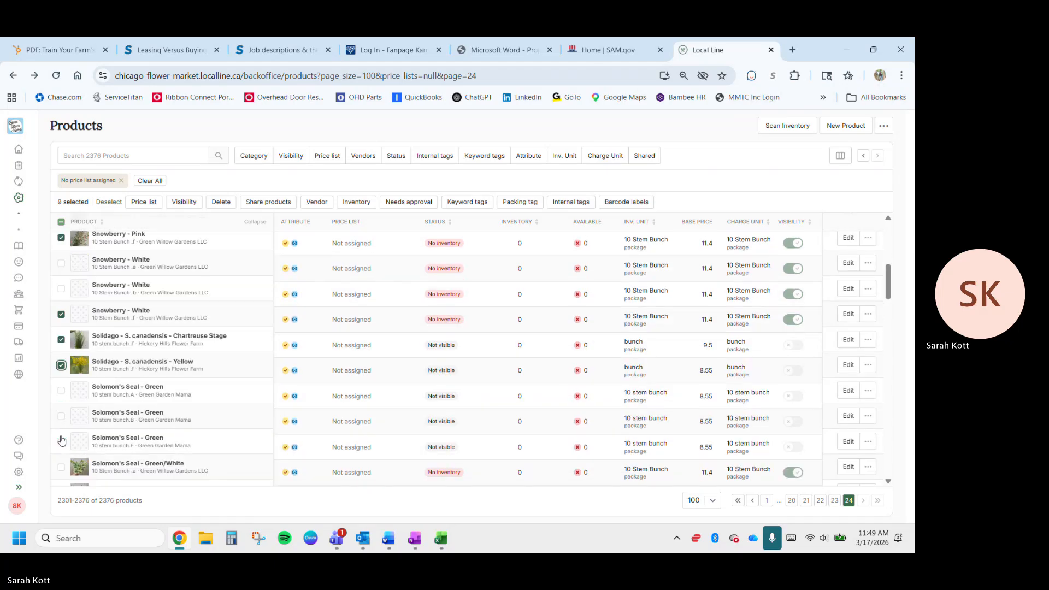
# Step: Add the .f packages of Solomon's Seal Green, Green/White and Variegated to the selection
pyautogui.scroll(-3, 61, 438)
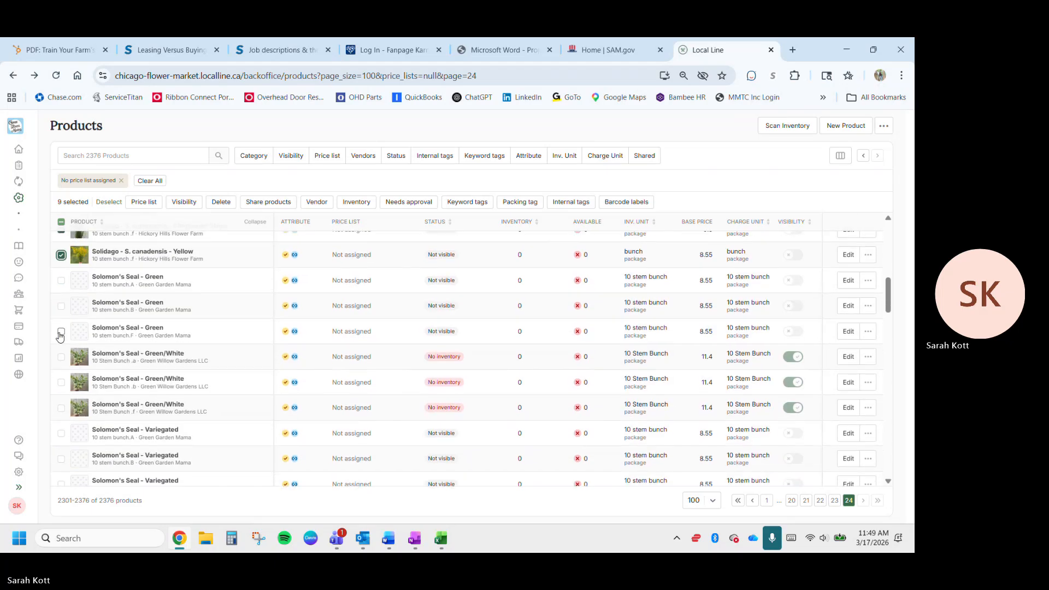
pyautogui.click(61, 331)
pyautogui.click(61, 408)
pyautogui.scroll(-3, 62, 413)
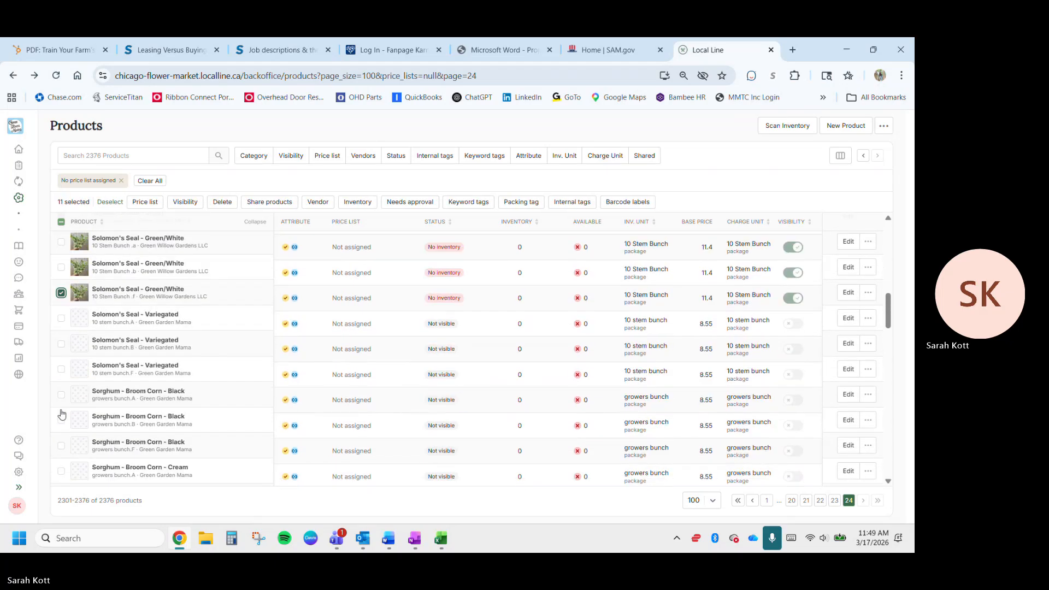
pyautogui.click(61, 316)
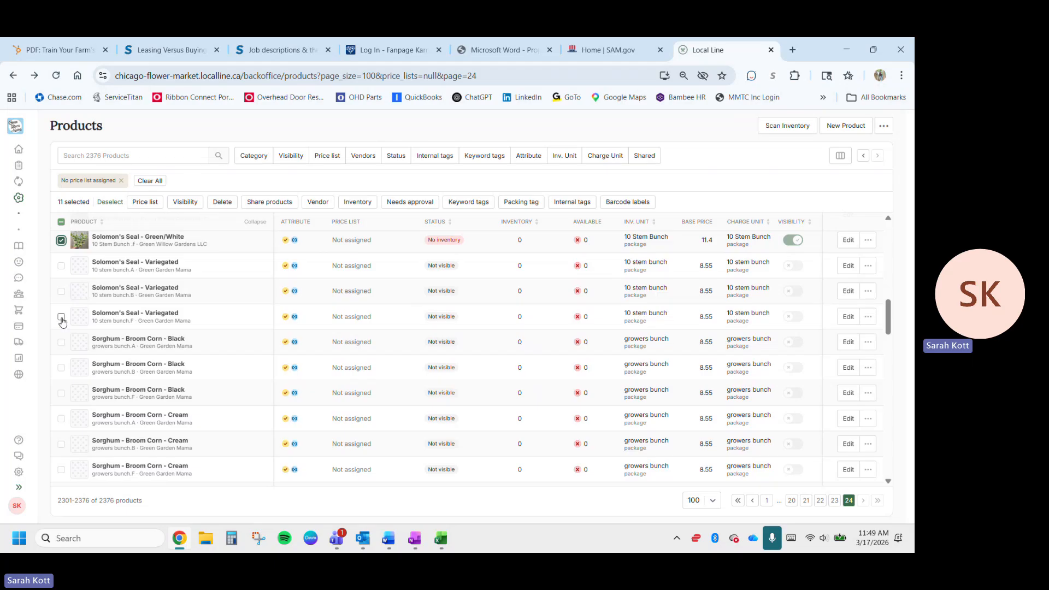
# Step: Add the .f packages of Sorghum Broom Corn Black, Cream, Purple and Red to the selection
pyautogui.click(62, 395)
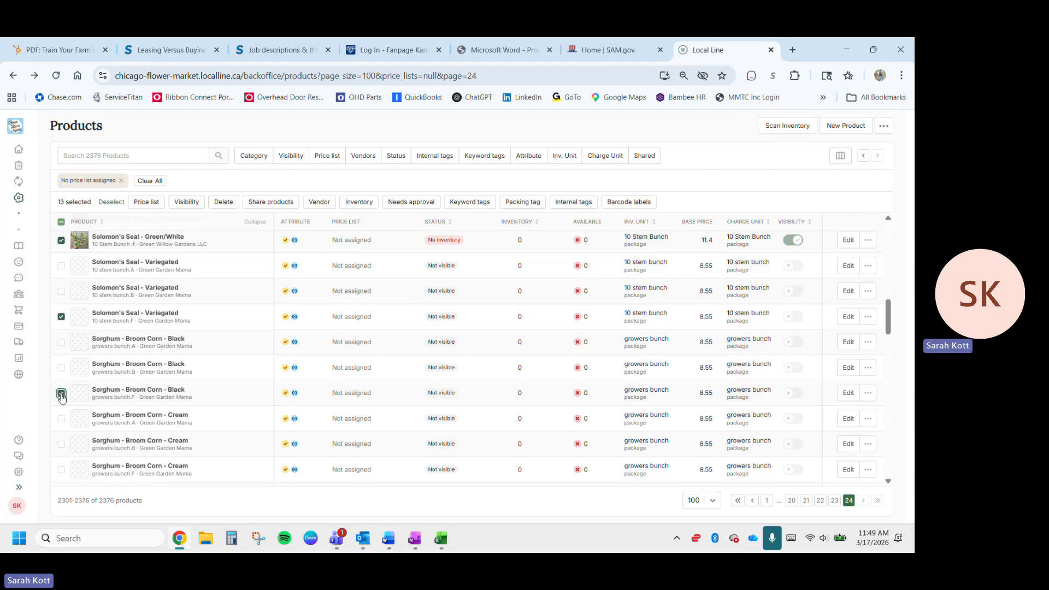
pyautogui.scroll(-2, 61, 398)
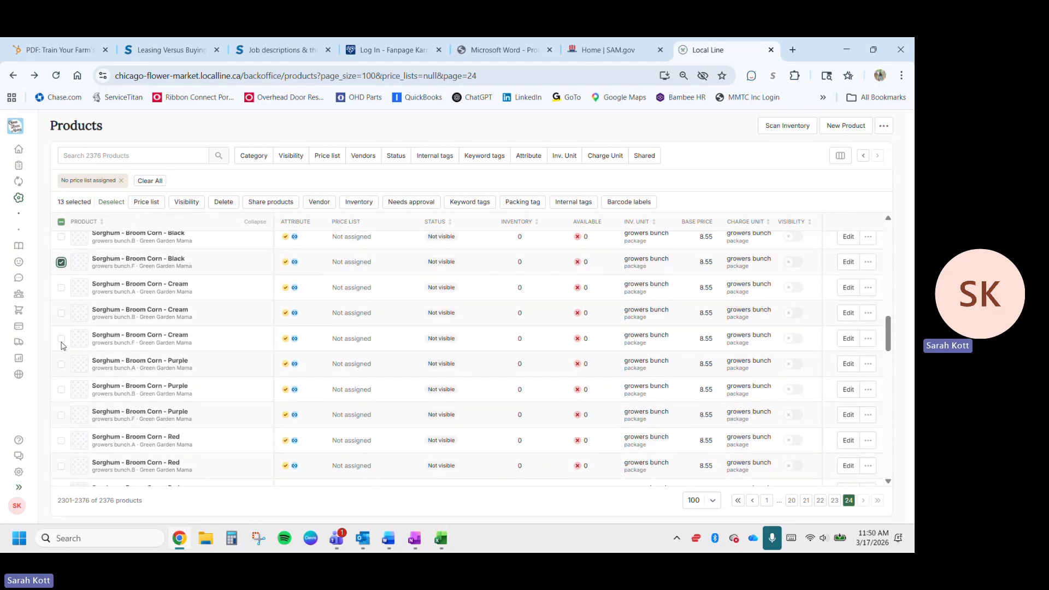
pyautogui.click(61, 339)
pyautogui.click(61, 415)
pyautogui.scroll(-2, 60, 418)
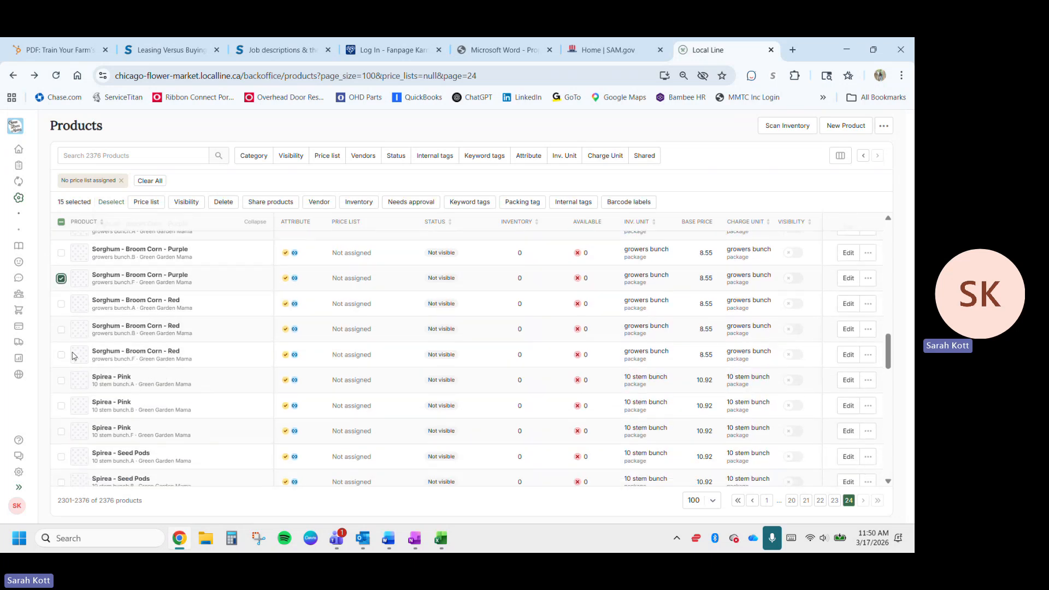
pyautogui.click(62, 356)
# Step: Add the .f packages of Spirea Pink and Spirea Seed Pods to the selection
pyautogui.scroll(-1, 62, 357)
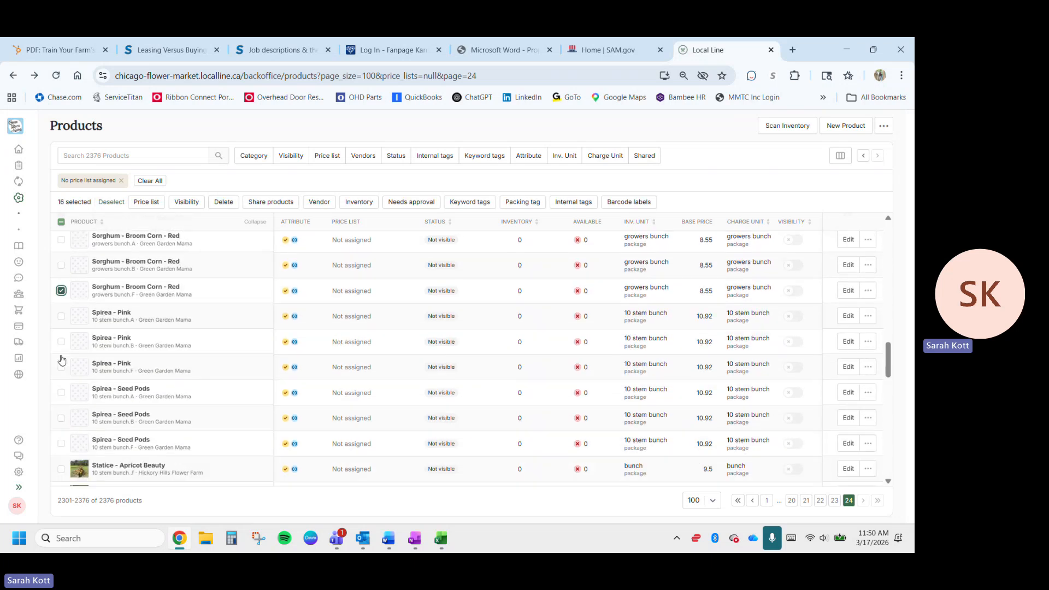
pyautogui.click(61, 365)
pyautogui.scroll(-2, 63, 355)
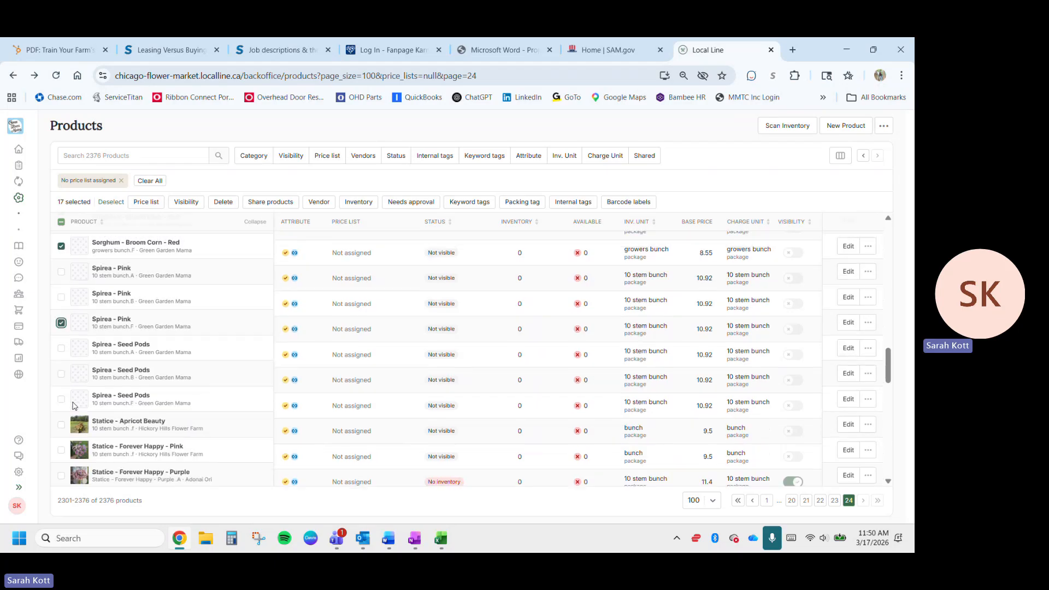
pyautogui.click(62, 353)
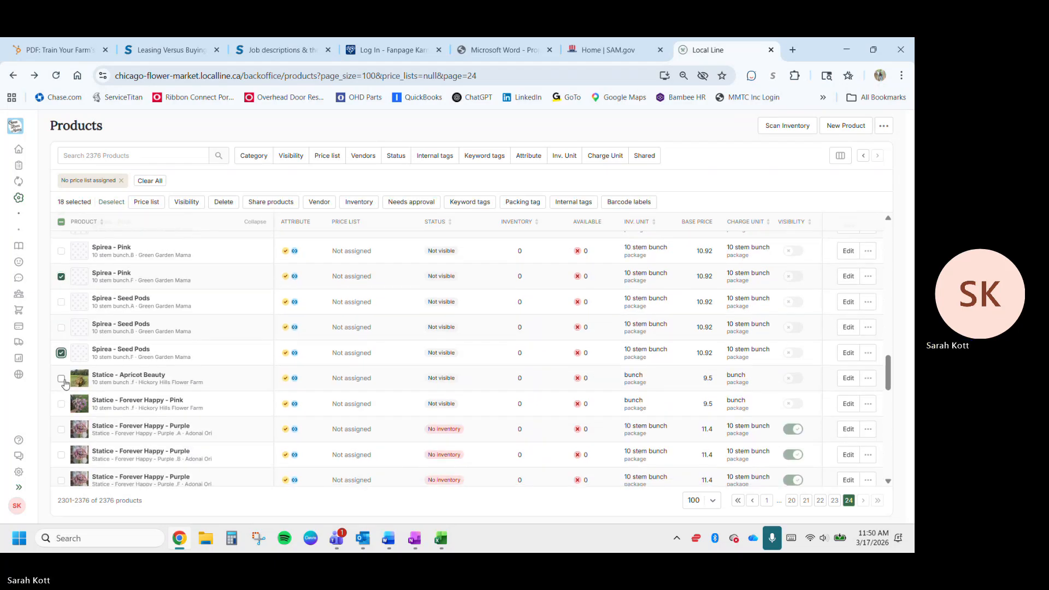
# Step: Add the .f packages of Statice Apricot Beauty, Forever Happy Pink and Purple, Pastel Mix Dark/Light Purple and Pink Poker to the selection
pyautogui.scroll(-2, 61, 355)
pyautogui.click(61, 257)
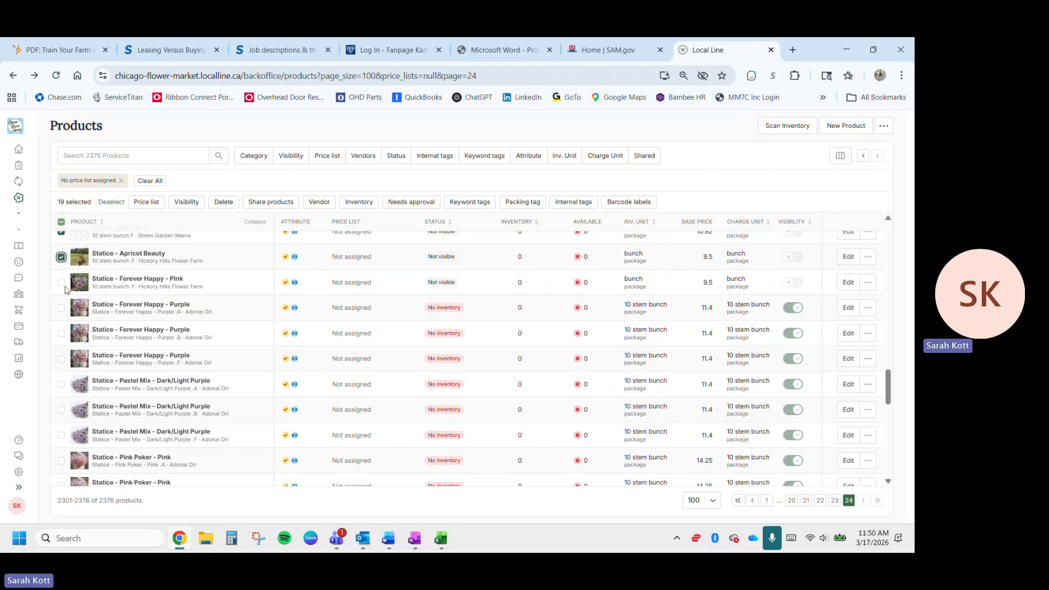
pyautogui.click(61, 281)
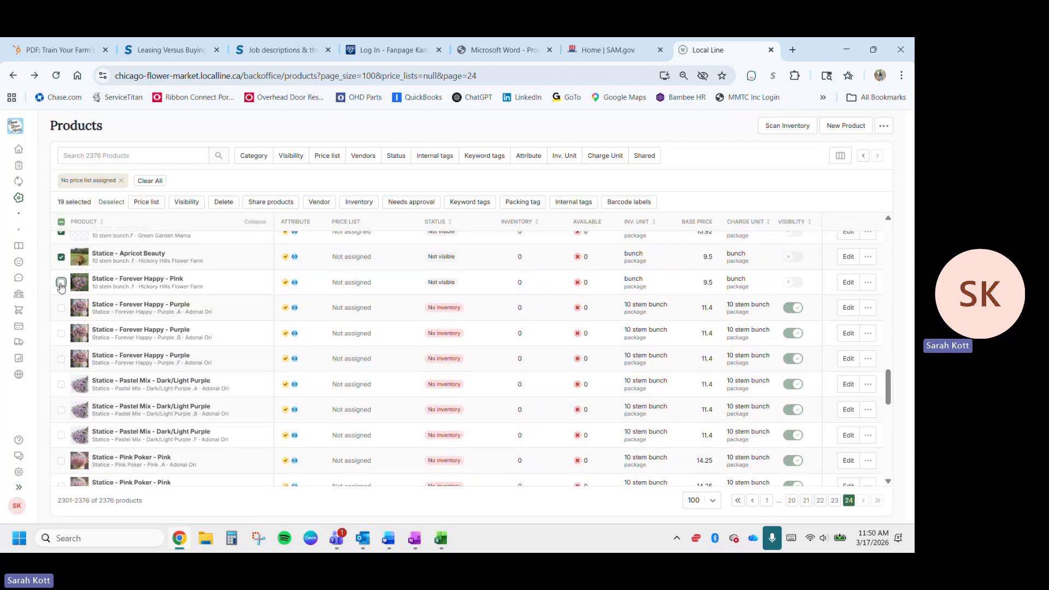
pyautogui.click(61, 358)
pyautogui.scroll(-1, 63, 363)
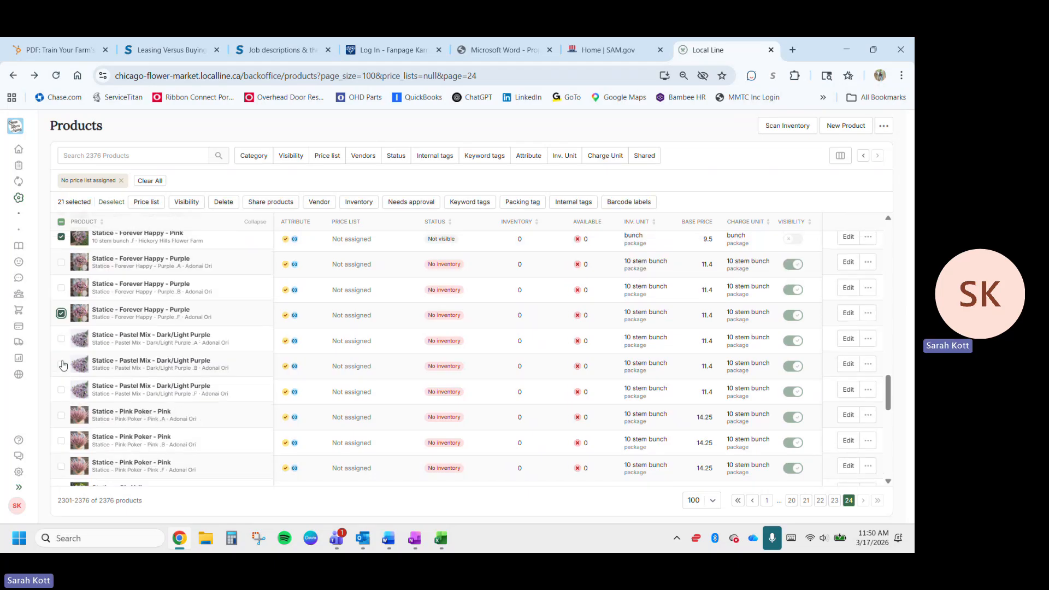
pyautogui.scroll(-2, 62, 365)
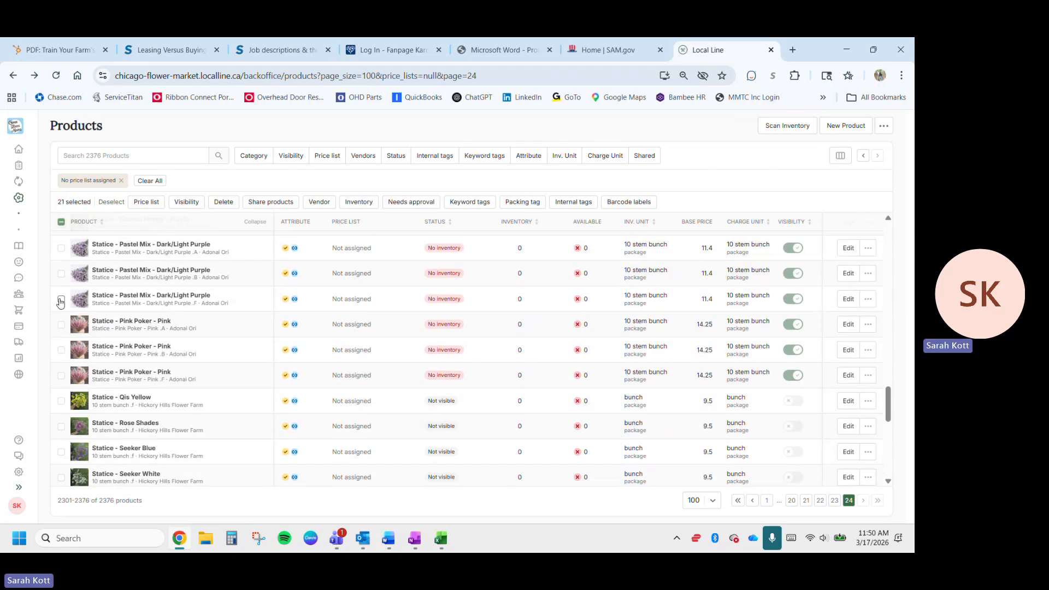
pyautogui.click(61, 300)
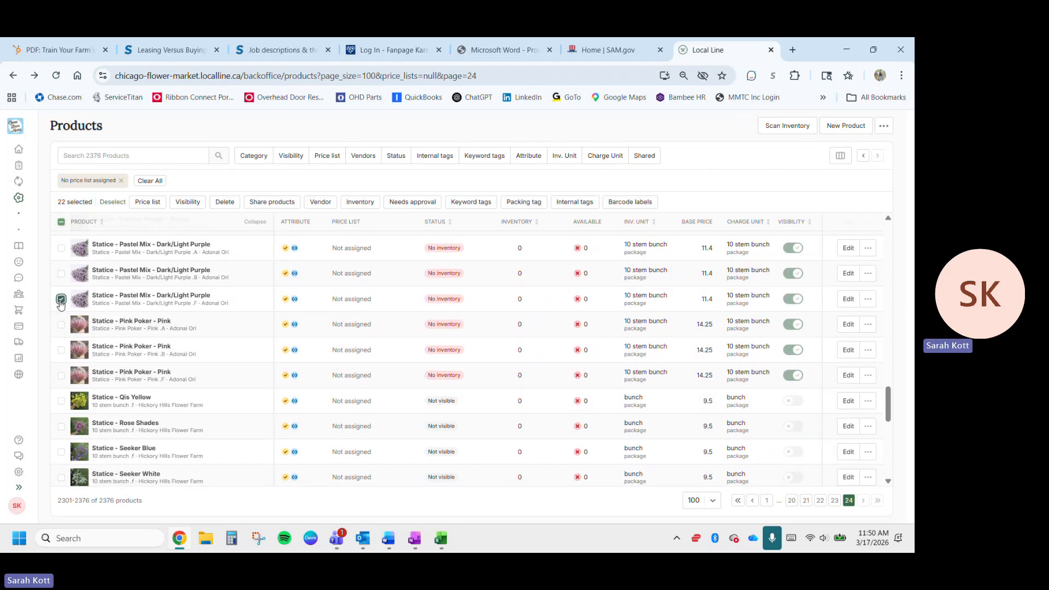
pyautogui.click(61, 376)
# Step: Add the .f packages of Statice Qis Yellow, Rose Shades, Seeker Blue, Seeker White and Suworowii Light Purple to the selection
pyautogui.scroll(-3, 60, 355)
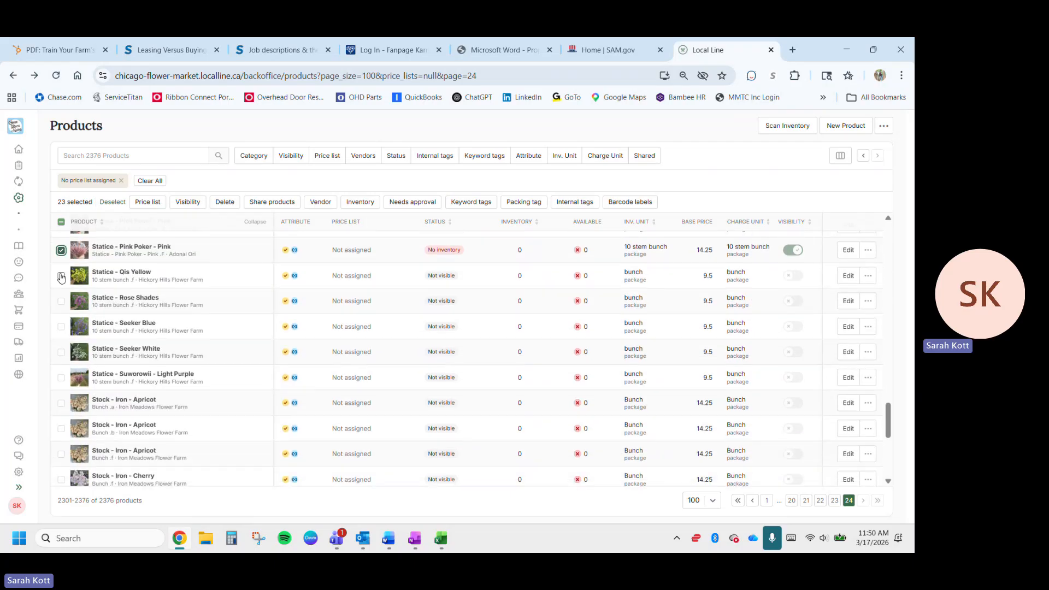
pyautogui.click(61, 276)
pyautogui.click(61, 300)
pyautogui.click(61, 327)
pyautogui.click(60, 351)
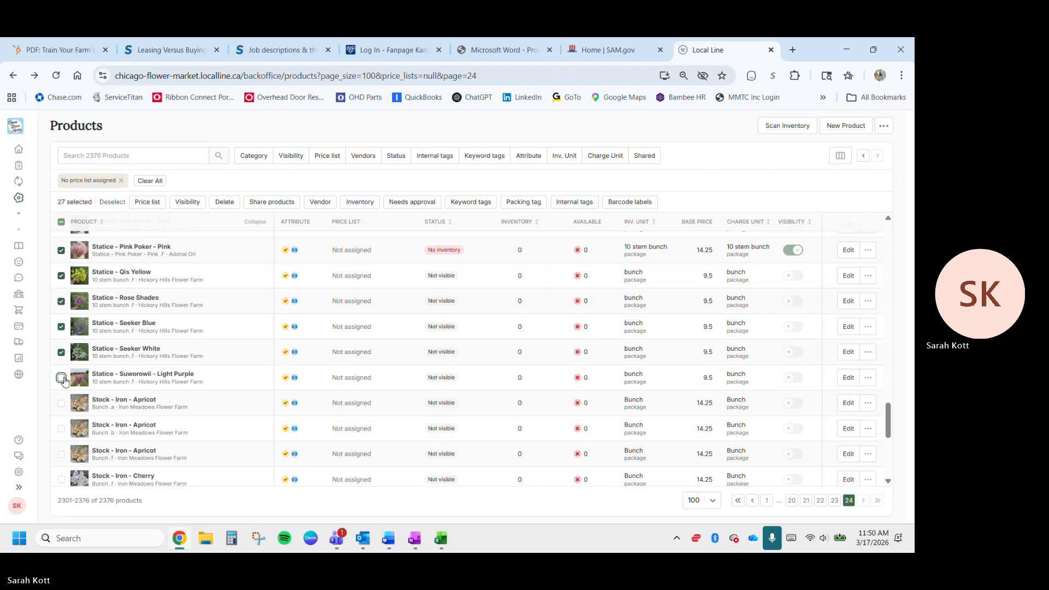
pyautogui.click(61, 377)
# Step: Add the .f packages of Stock Iron Apricot, Cherry, Lavender, Pink and Purple to the selection
pyautogui.scroll(-3, 62, 377)
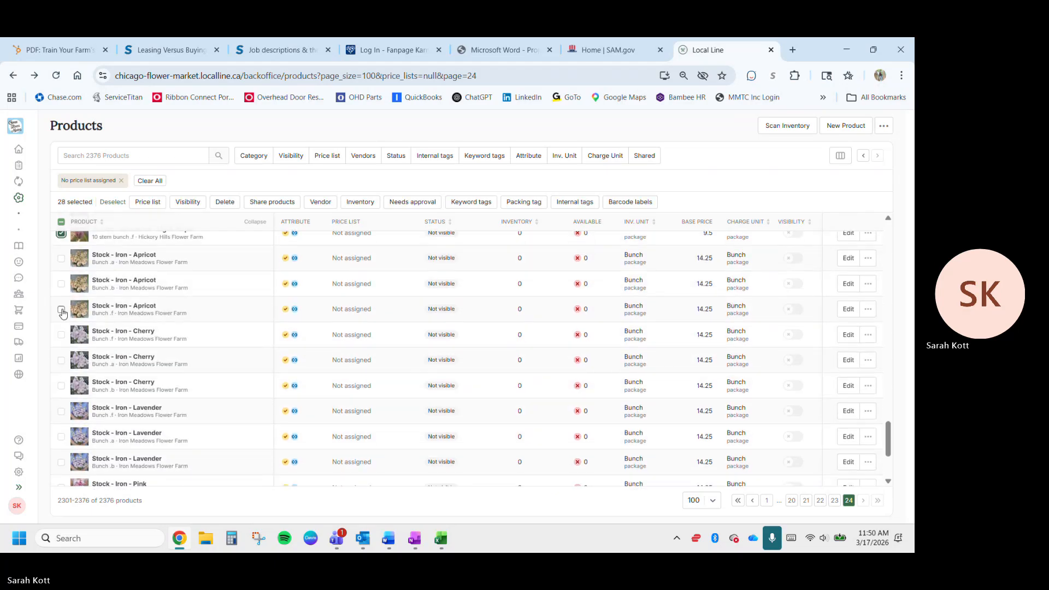
pyautogui.click(60, 309)
pyautogui.click(61, 334)
pyautogui.click(60, 411)
pyautogui.scroll(-3, 63, 416)
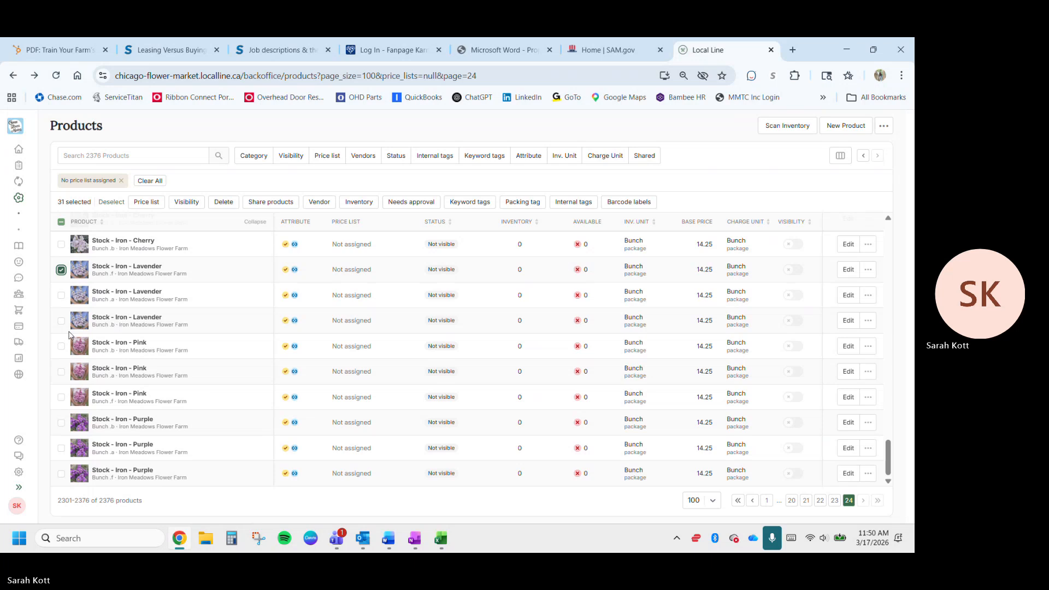
pyautogui.click(60, 397)
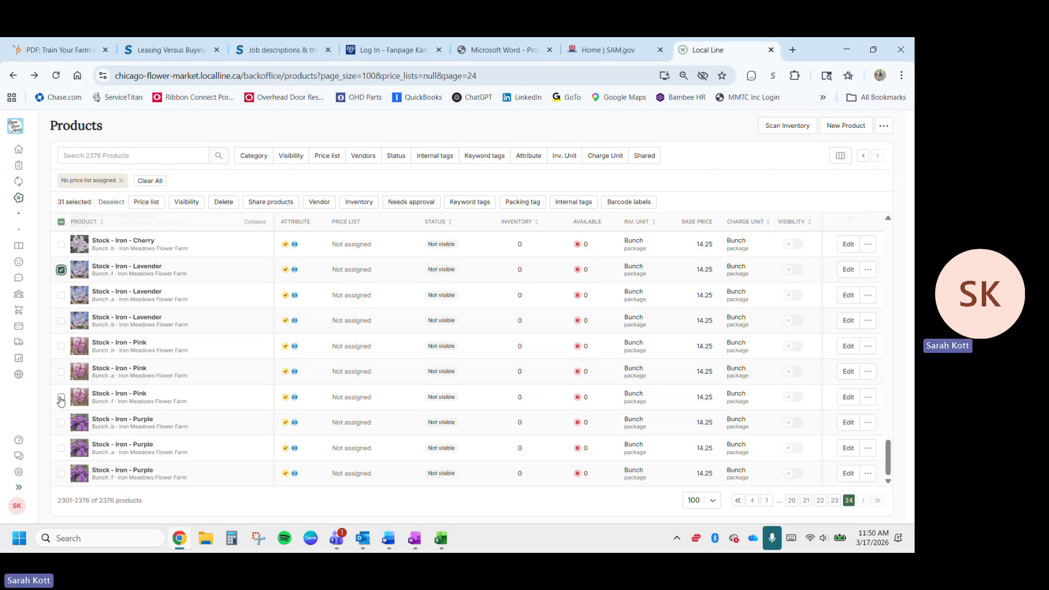
pyautogui.click(61, 473)
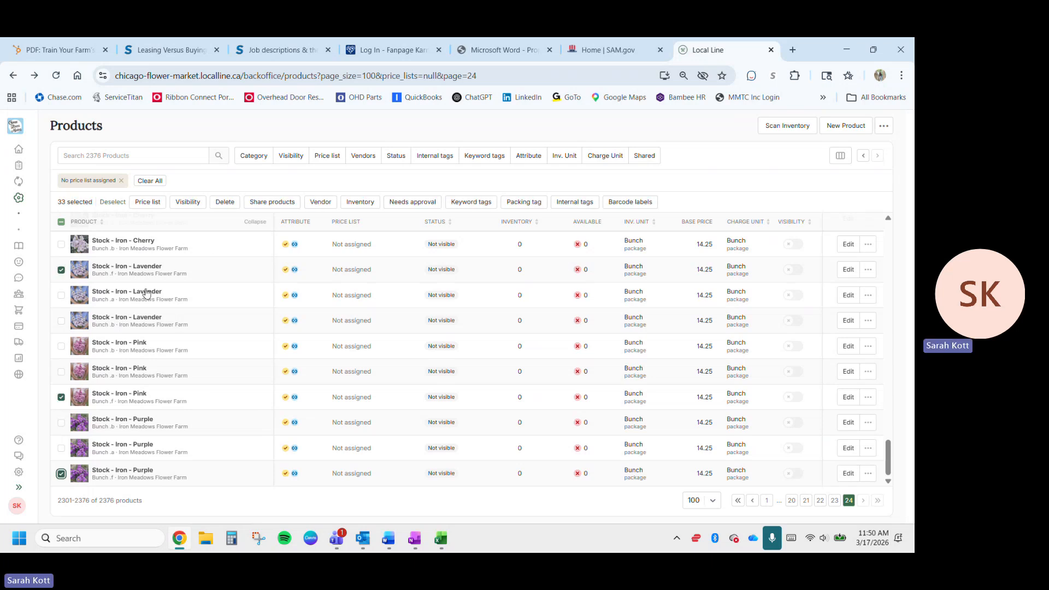
# Step: Search the page for ".f" and ".b" to compare the number of matches with the number of selected products
pyautogui.scroll(10, 224, 287)
pyautogui.scroll(10, 224, 286)
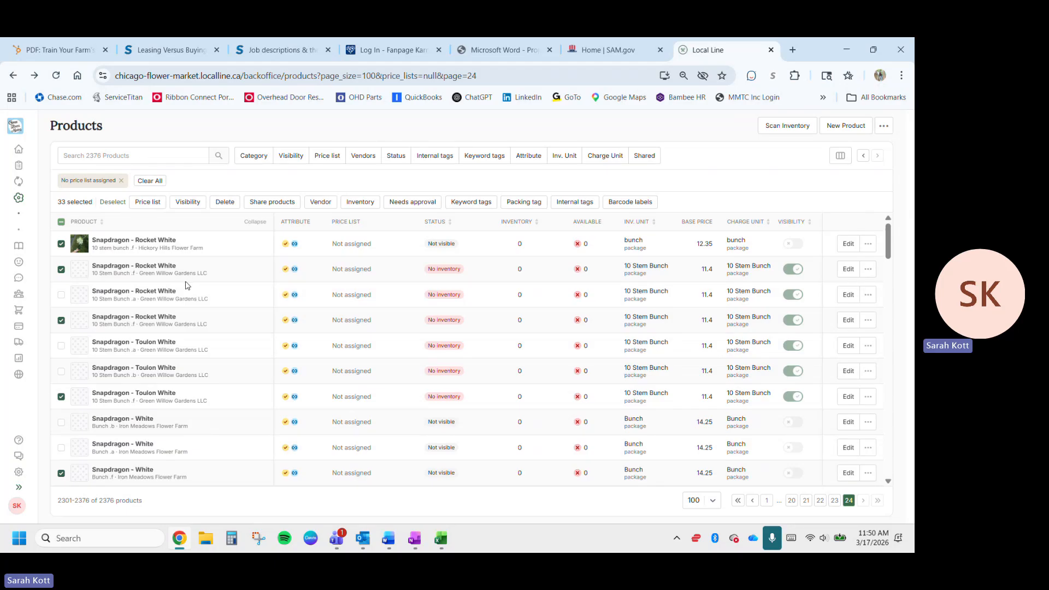
pyautogui.hotkey('ctrl', 'f')
pyautogui.write('.f')
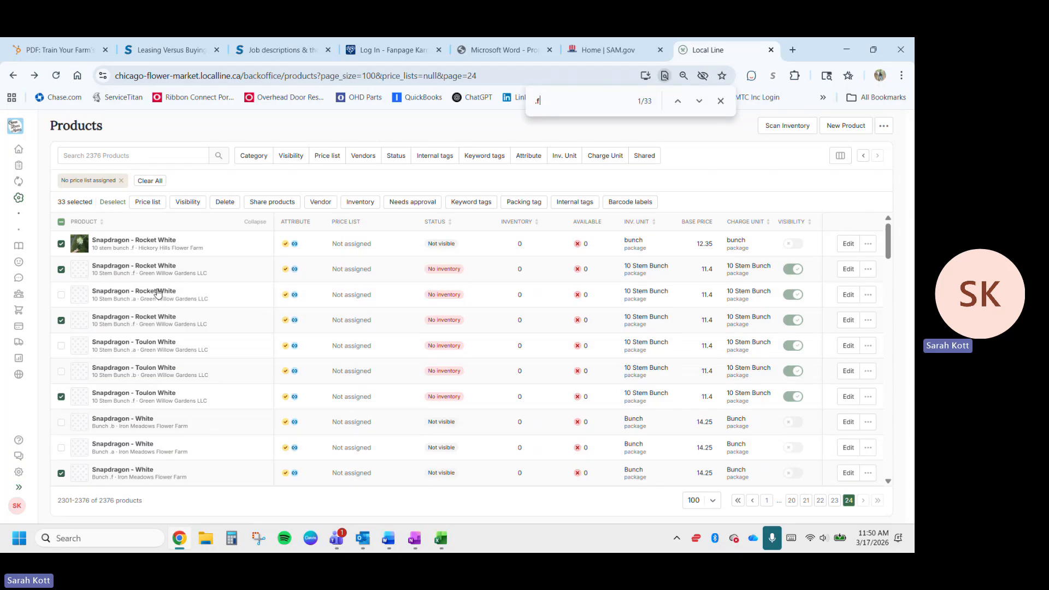
pyautogui.press('BackSpace')
# Step: Assign all selected .f products to the Wholesale.F - Advance Orders (odd) price list, then close the page search and dismiss the completion notice
pyautogui.click(159, 206)
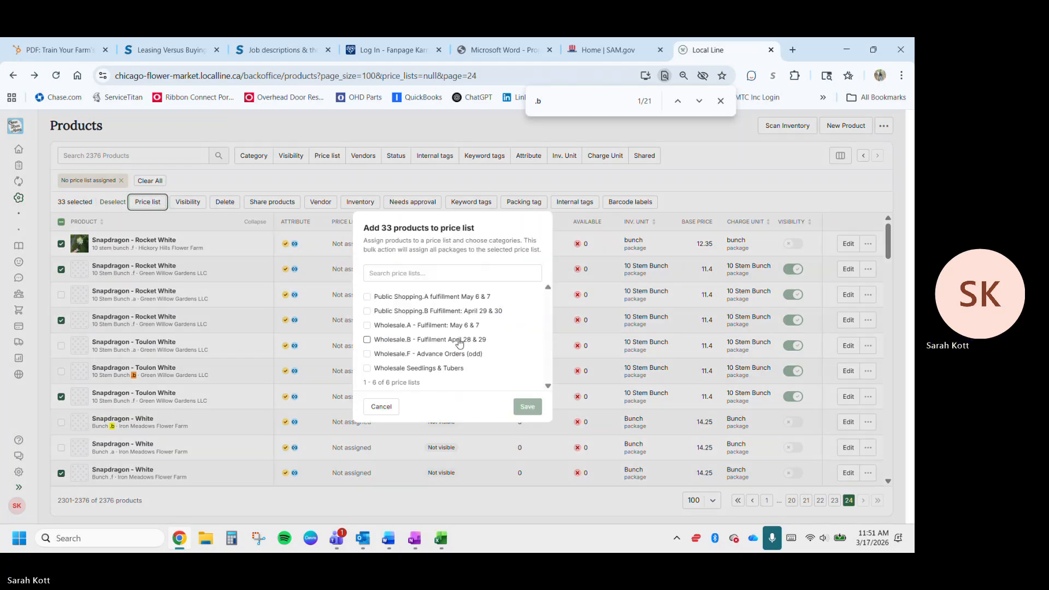
pyautogui.click(395, 354)
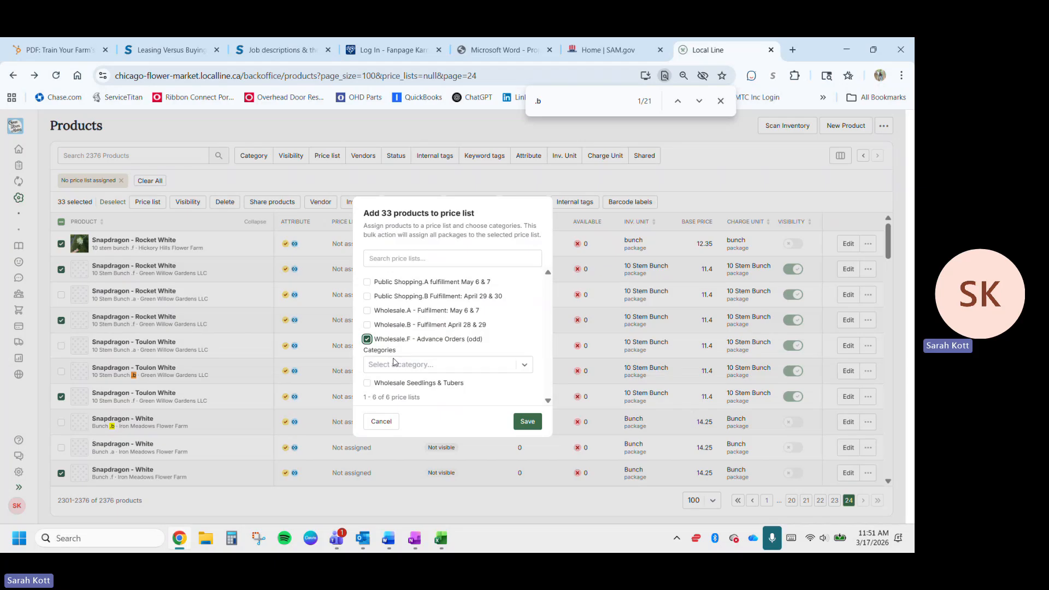
pyautogui.click(527, 422)
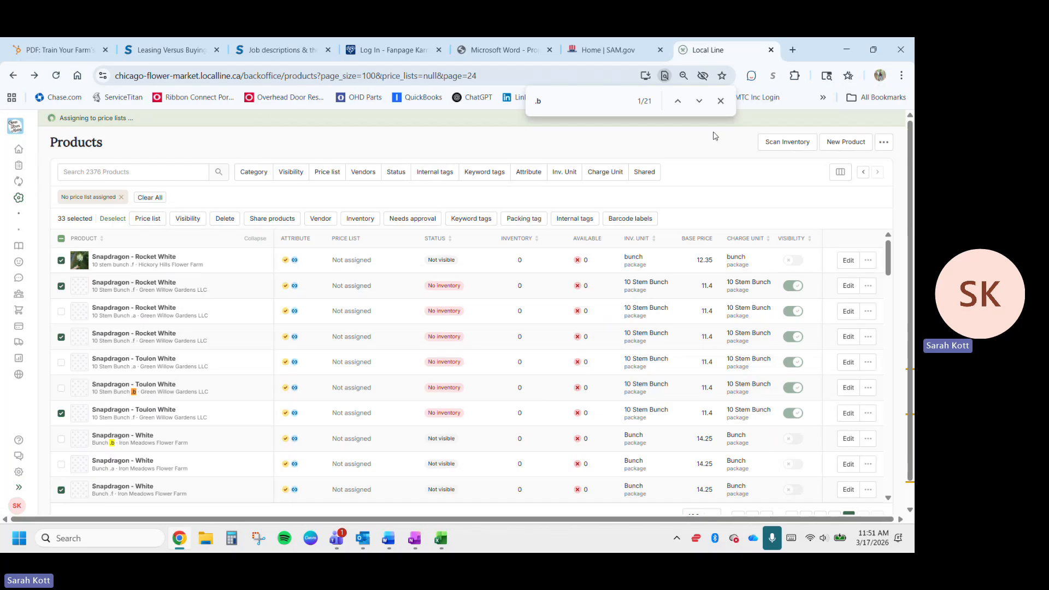
pyautogui.click(724, 104)
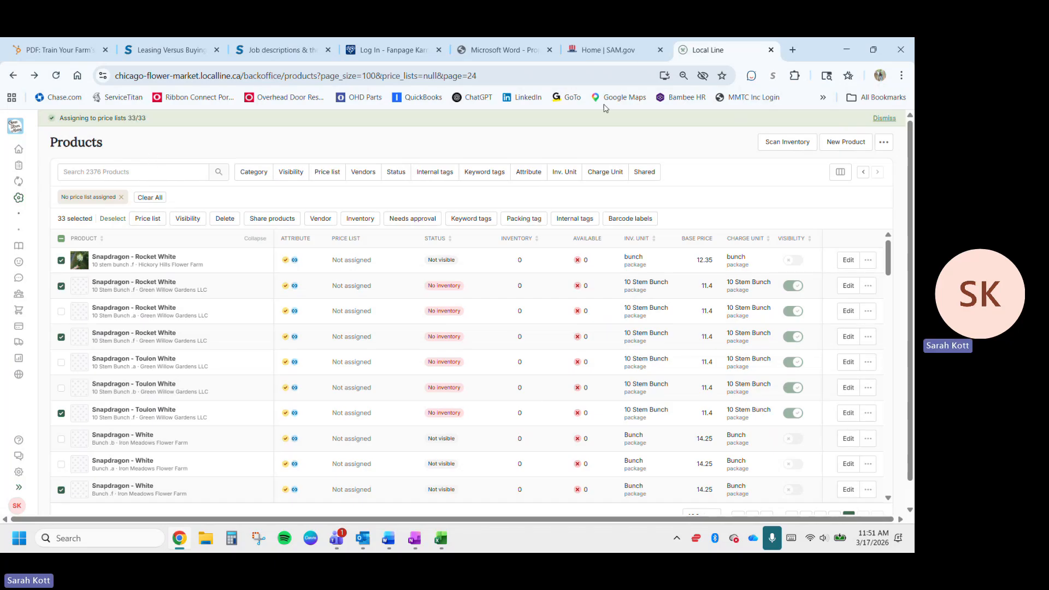
pyautogui.click(883, 118)
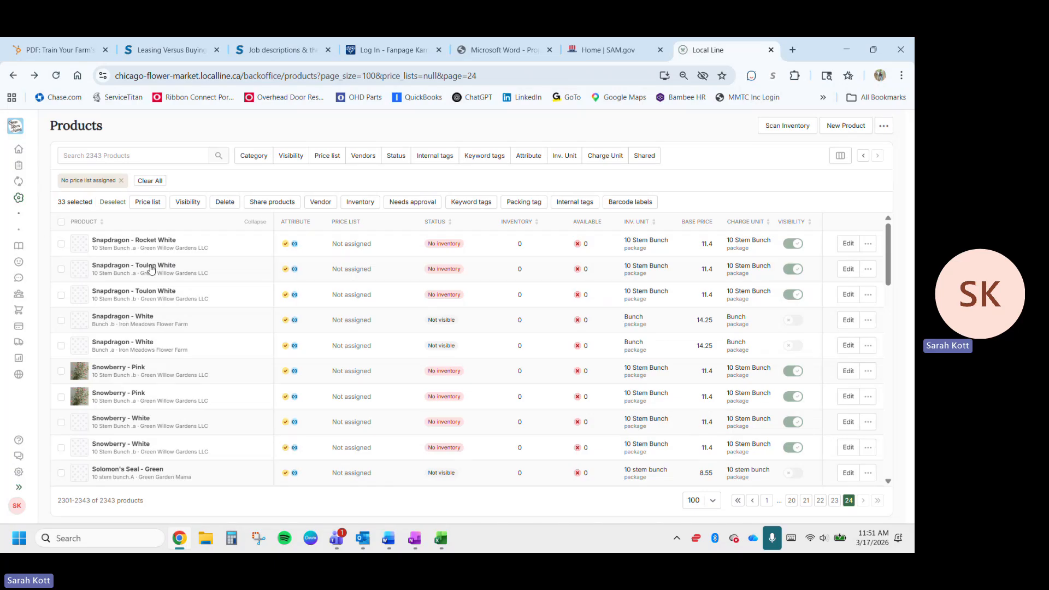
pyautogui.scroll(-15, 151, 268)
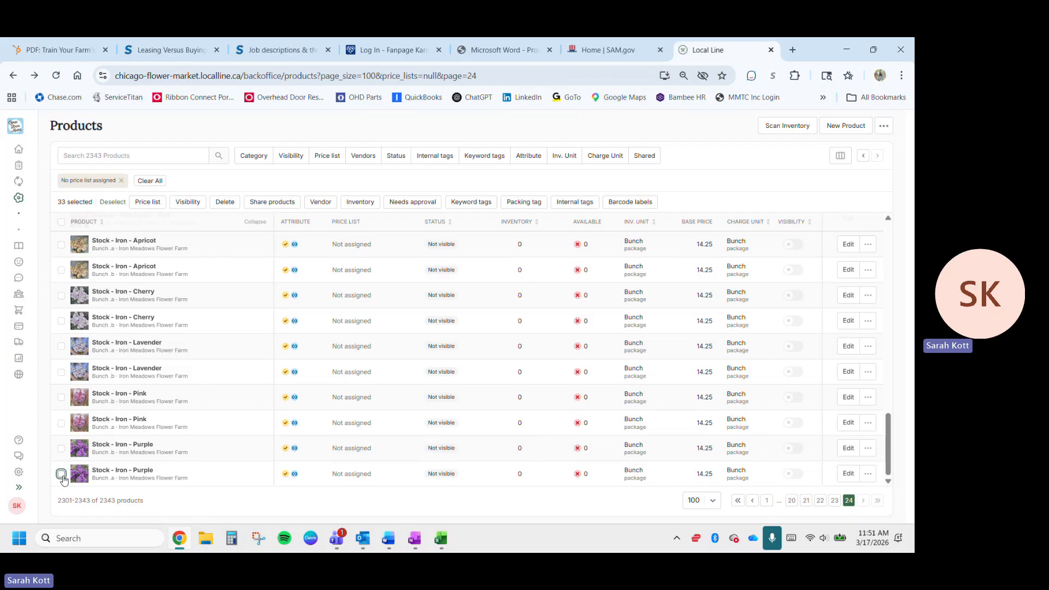
pyautogui.click(61, 474)
pyautogui.click(61, 422)
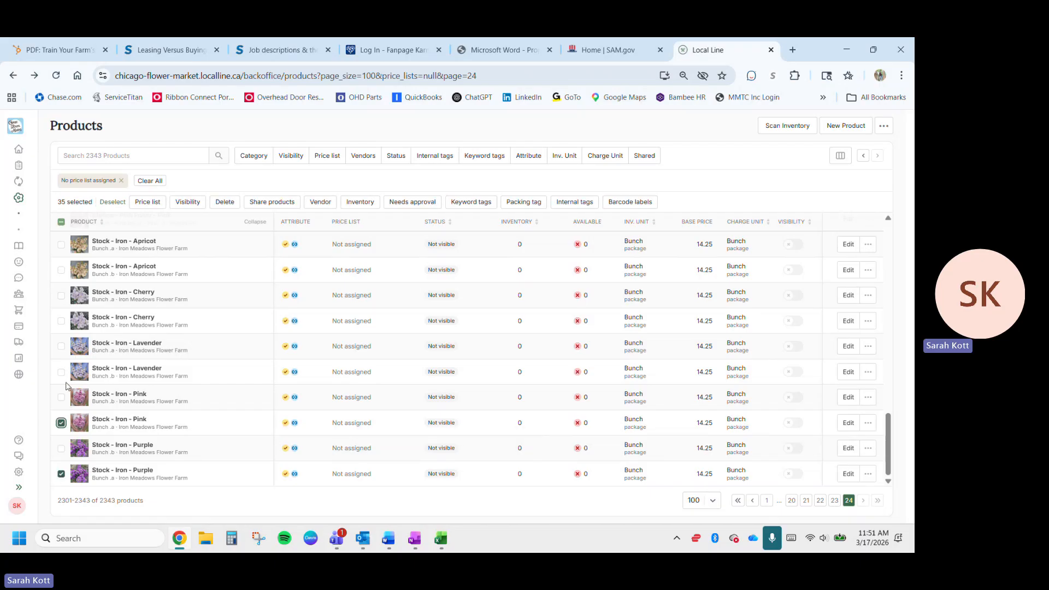
pyautogui.click(62, 346)
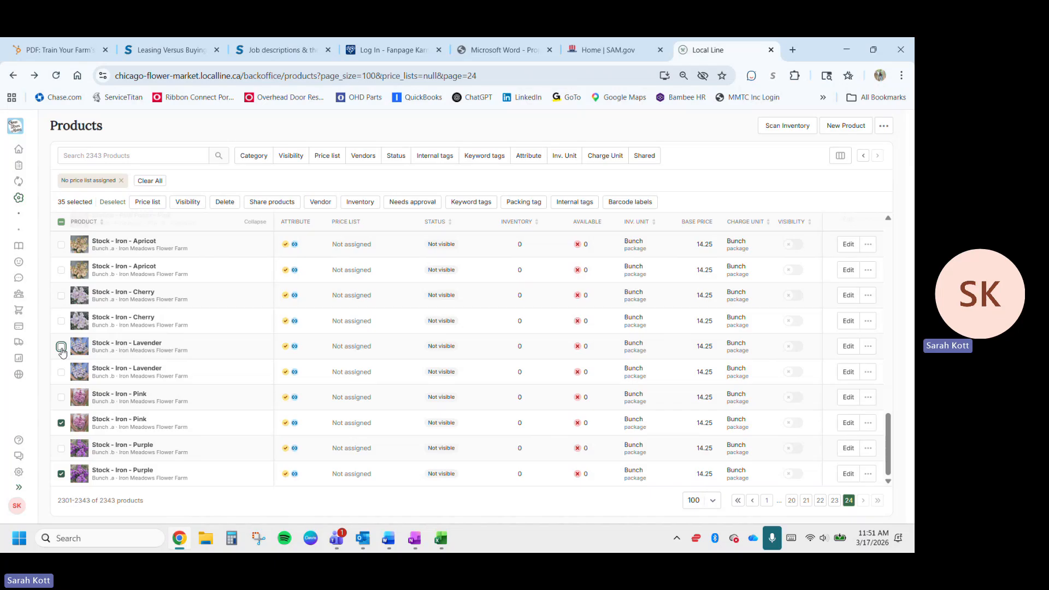
pyautogui.click(62, 295)
pyautogui.click(61, 245)
pyautogui.scroll(5, 61, 247)
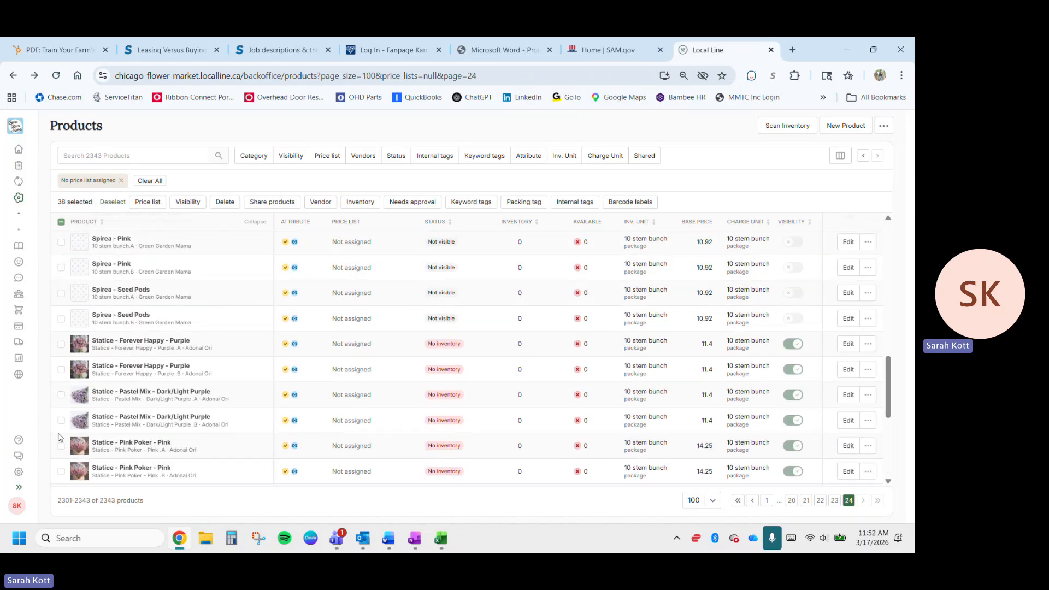
pyautogui.click(61, 445)
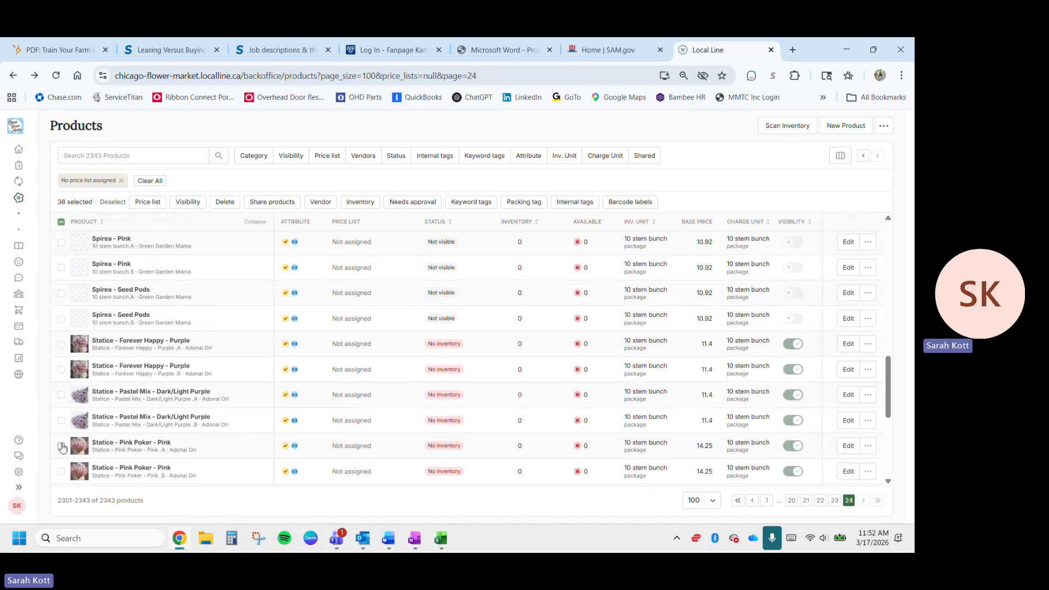
pyautogui.click(62, 396)
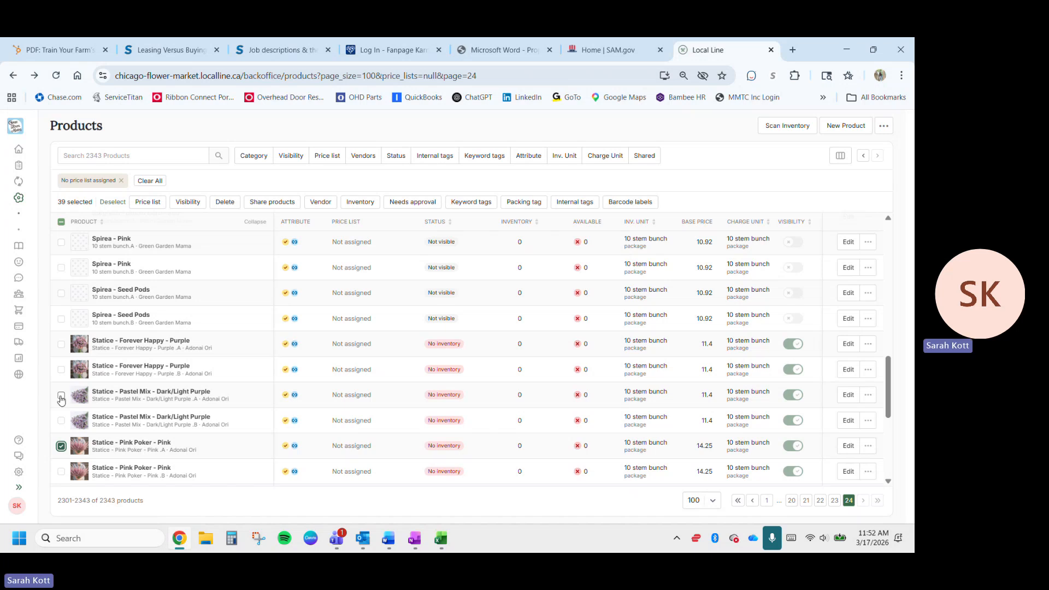
pyautogui.click(61, 344)
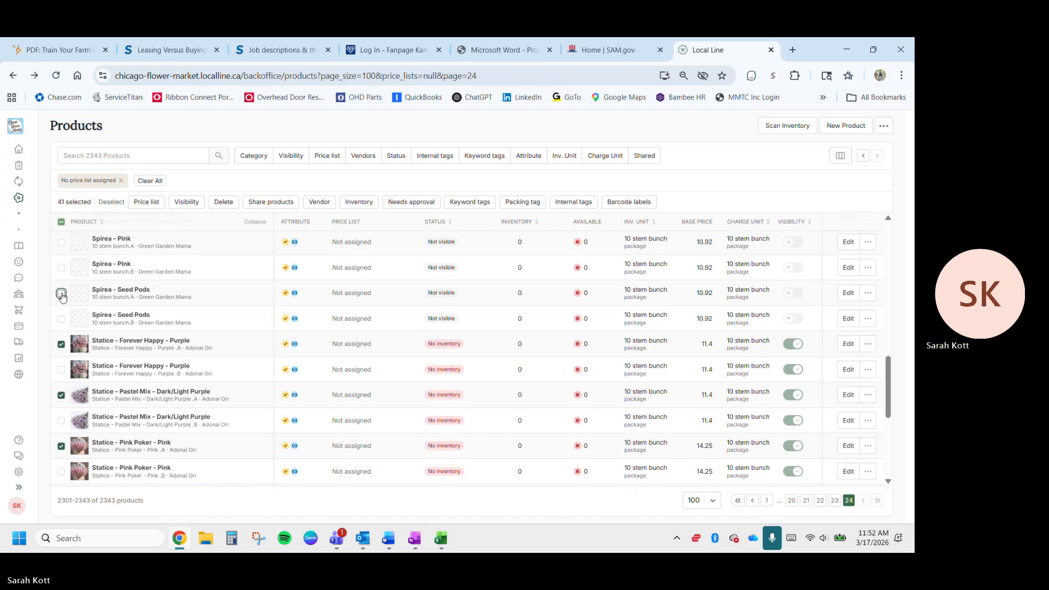
pyautogui.click(61, 293)
pyautogui.click(61, 242)
pyautogui.scroll(4, 64, 247)
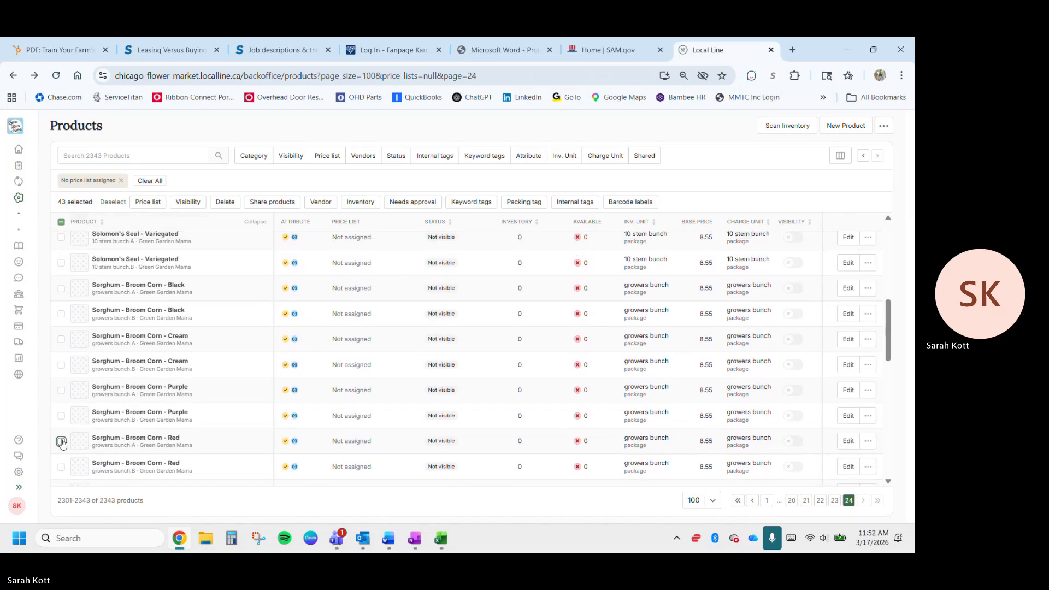
pyautogui.click(61, 441)
pyautogui.click(61, 390)
pyautogui.click(61, 339)
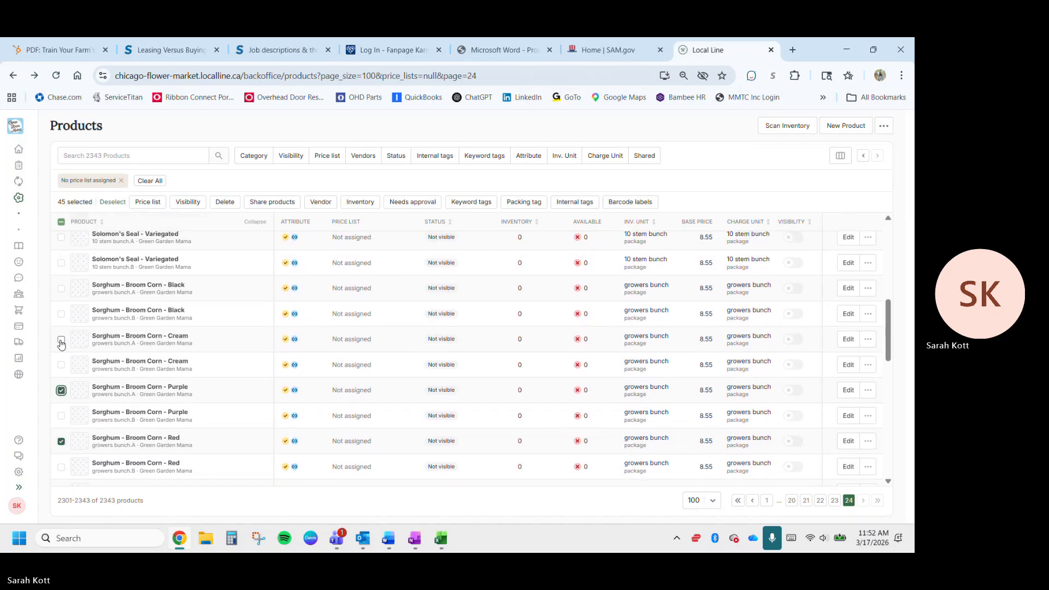
pyautogui.click(61, 289)
pyautogui.scroll(5, 69, 266)
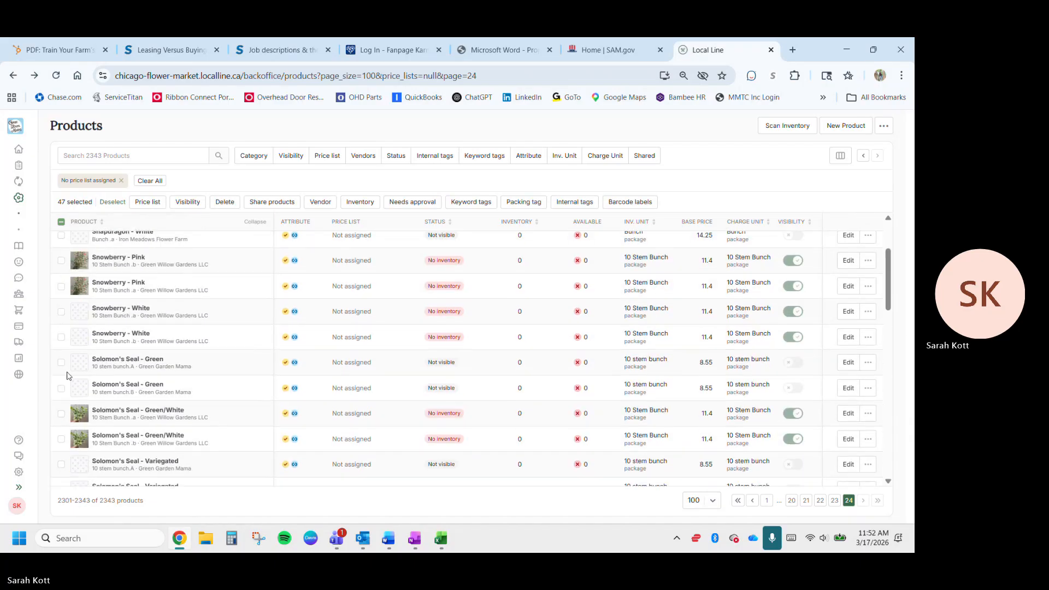
pyautogui.click(62, 464)
pyautogui.click(62, 413)
pyautogui.click(61, 362)
pyautogui.click(61, 311)
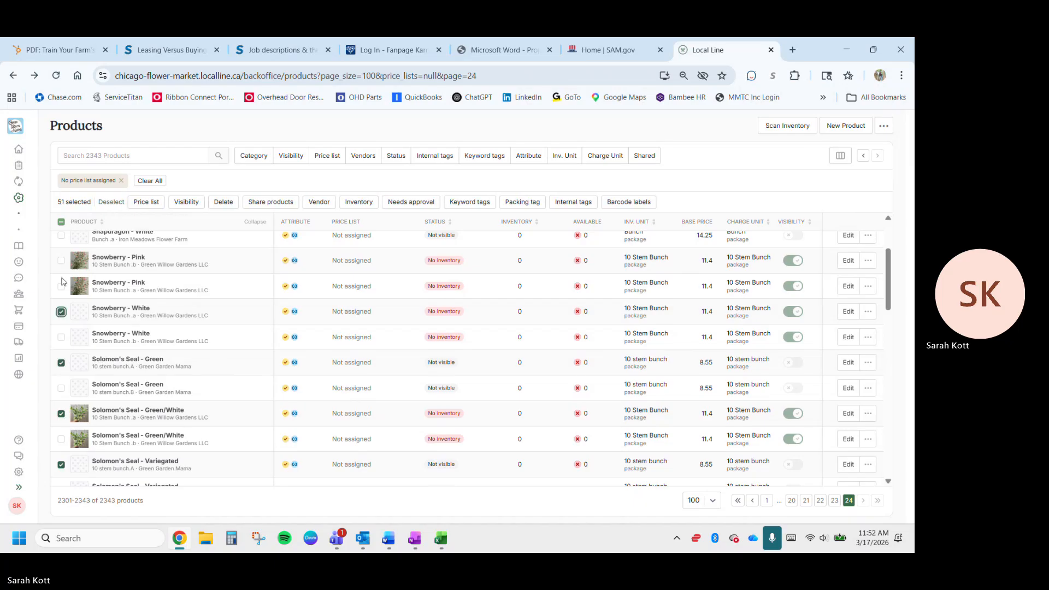
pyautogui.click(60, 285)
pyautogui.scroll(2, 59, 292)
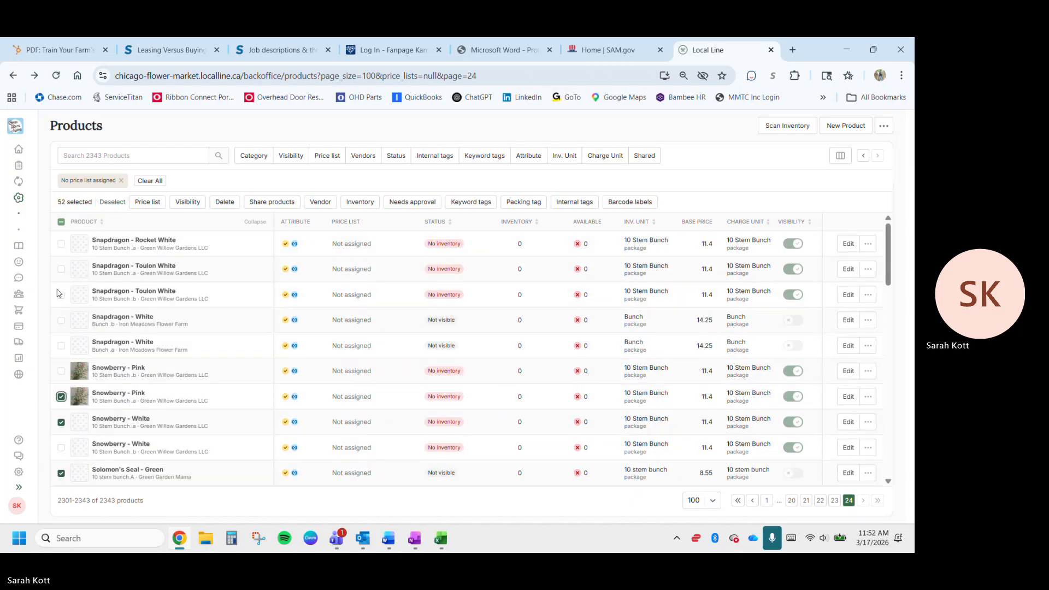
pyautogui.click(62, 345)
pyautogui.click(61, 269)
pyautogui.click(61, 243)
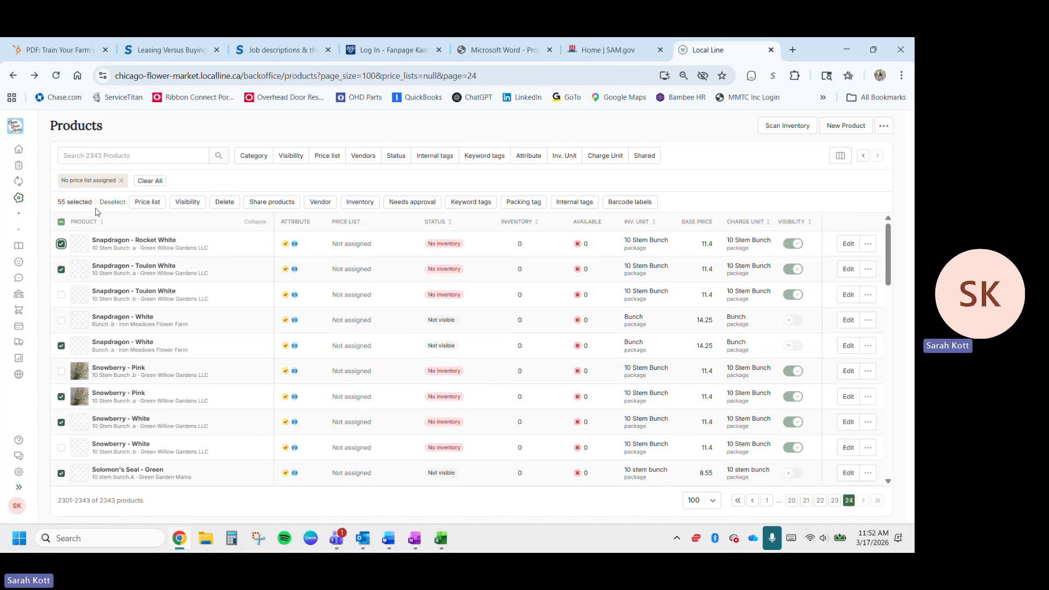
# Step: Clear the current selection and select the .a packages of Snapdragon Rocket White, Toulon White and White, and Snowberry Pink and White
pyautogui.click(111, 202)
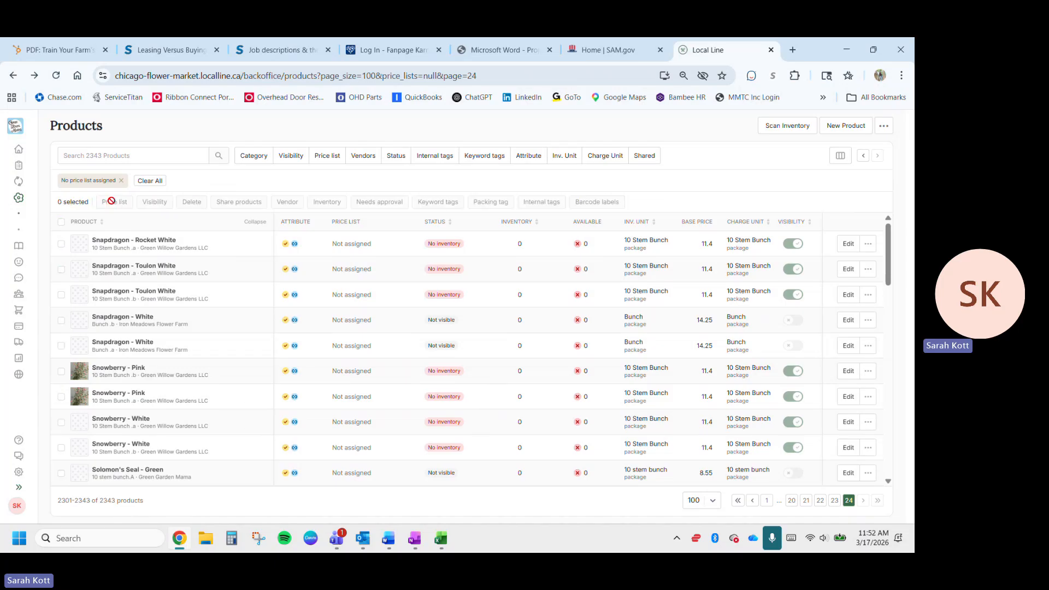
pyautogui.click(61, 244)
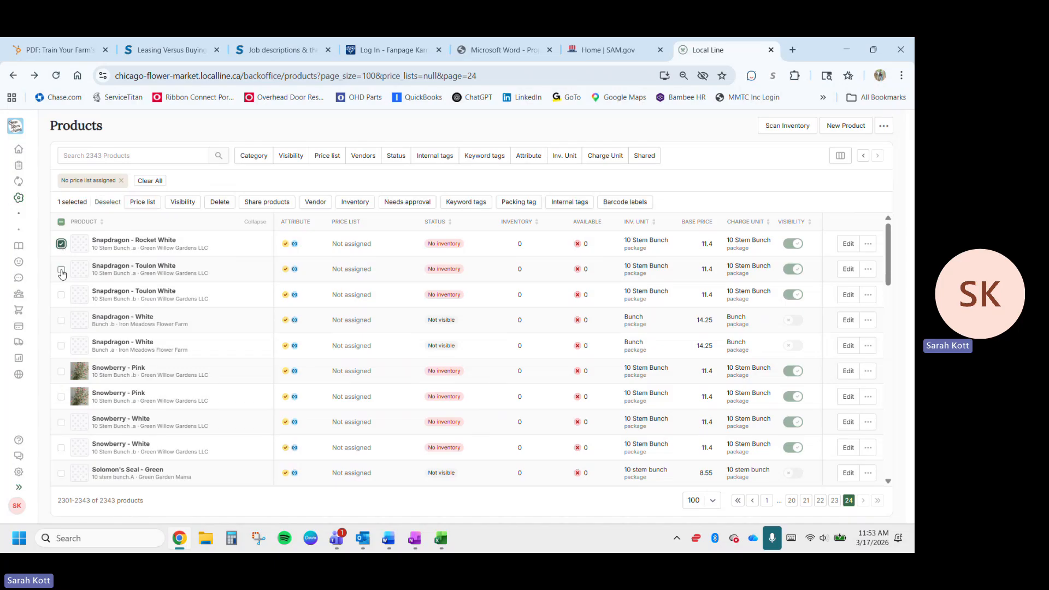
pyautogui.click(61, 270)
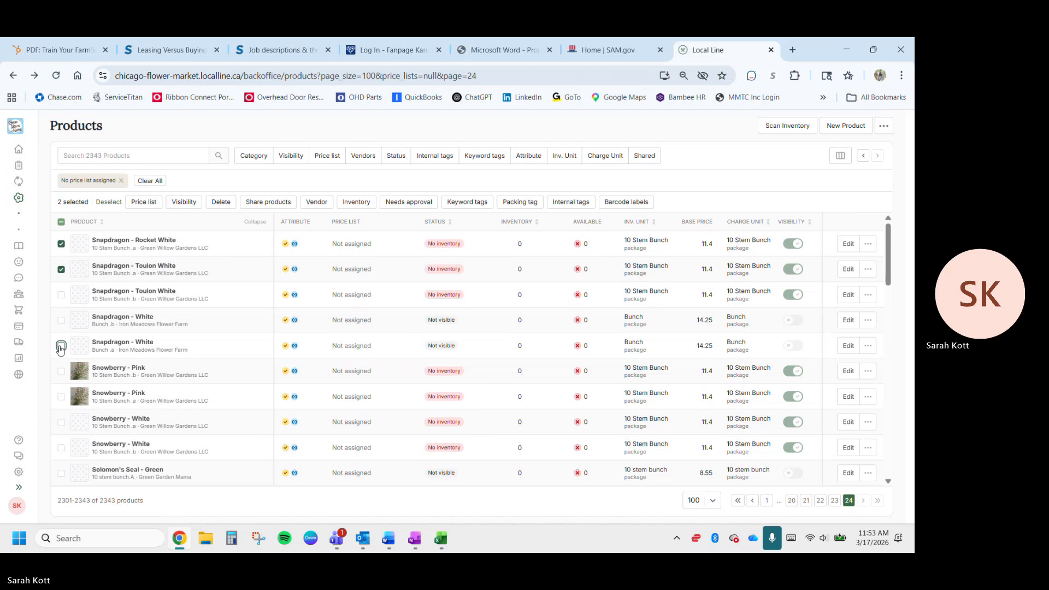
pyautogui.click(61, 346)
pyautogui.click(61, 397)
pyautogui.click(61, 423)
# Step: Add the .a packages of Solomon's Seal Green, Green/White and Variegated to the selection
pyautogui.scroll(-3, 62, 427)
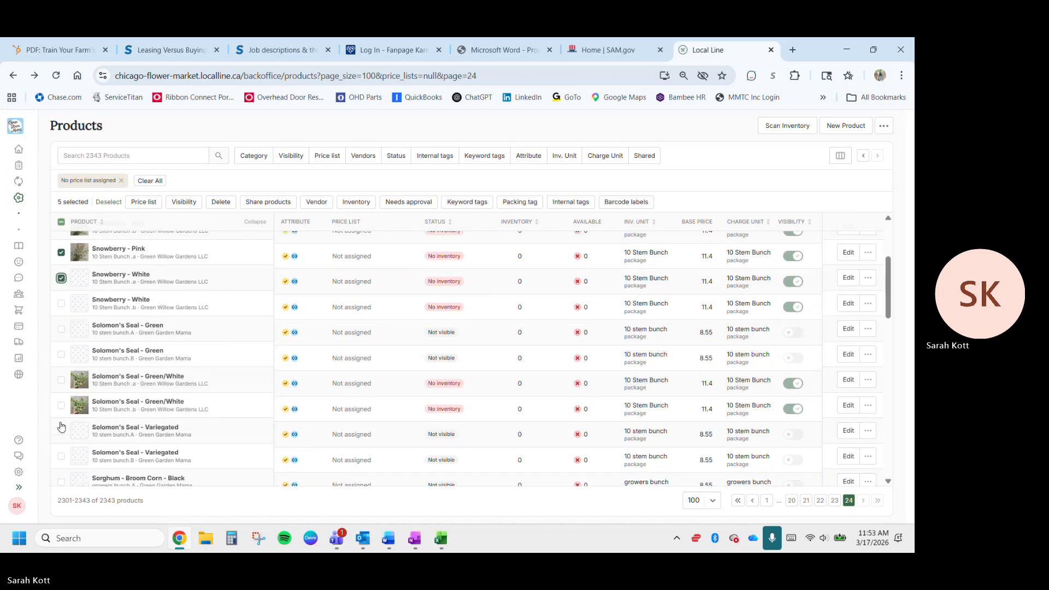
pyautogui.scroll(-2, 61, 426)
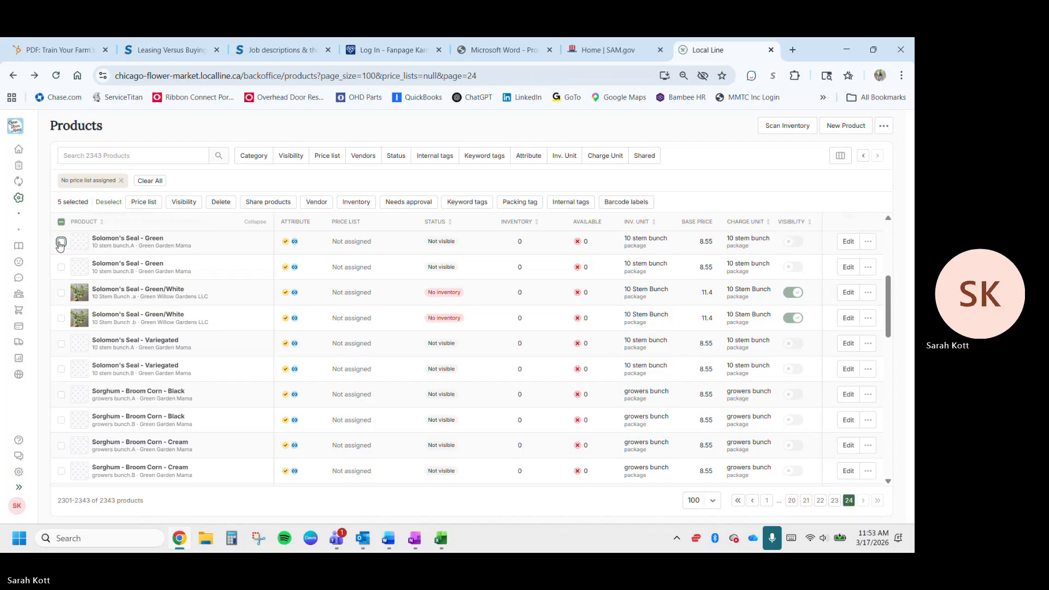
pyautogui.click(60, 242)
pyautogui.click(61, 293)
pyautogui.click(61, 344)
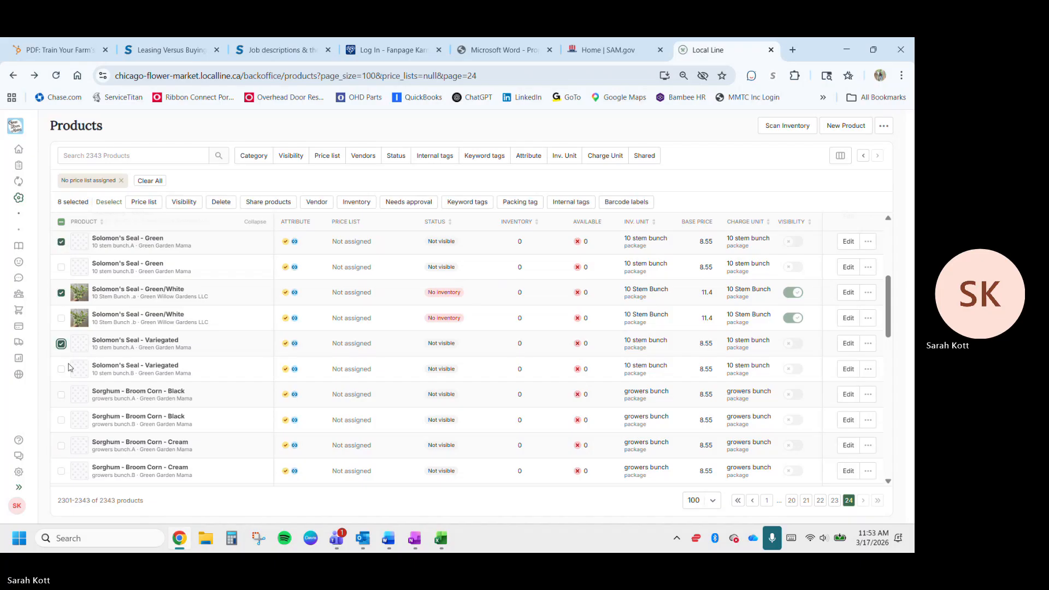
# Step: Add the .a packages of Sorghum Broom Corn Black, Cream, Purple and Red to the selection
pyautogui.click(61, 396)
pyautogui.click(62, 446)
pyautogui.scroll(-5, 62, 447)
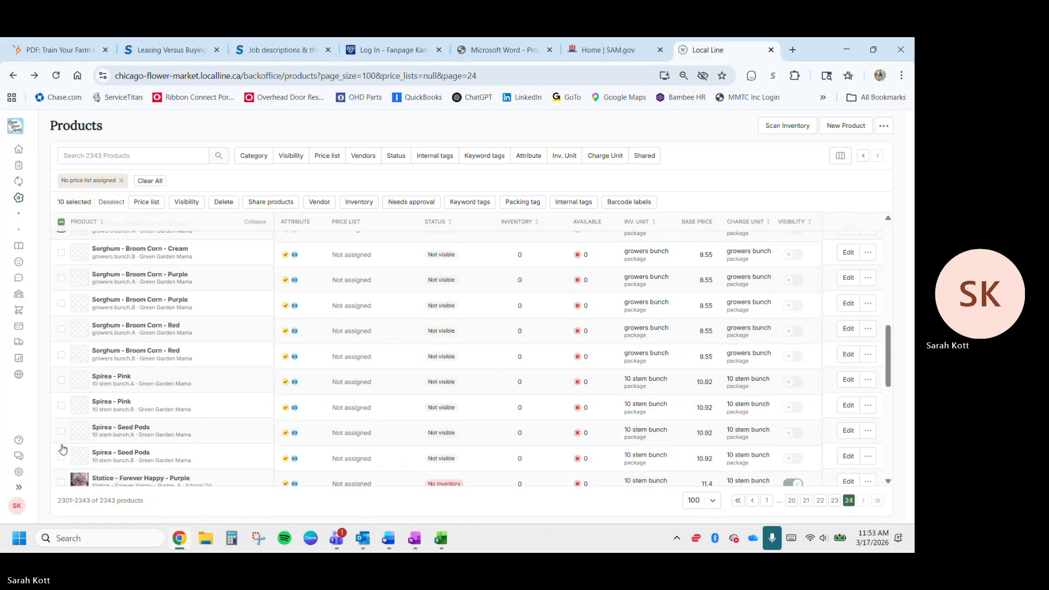
pyautogui.click(61, 248)
pyautogui.click(61, 299)
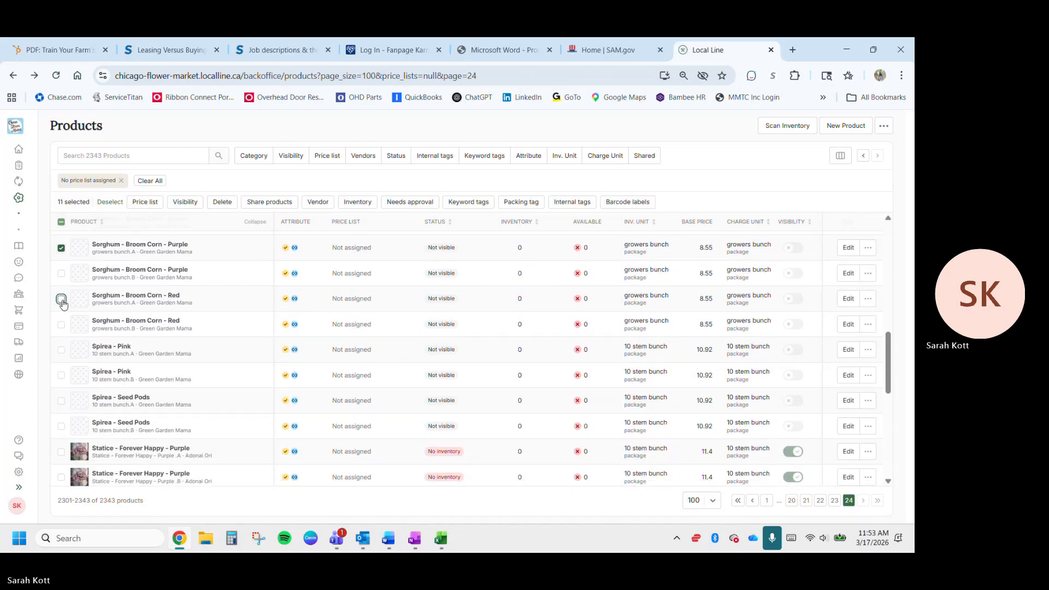
# Step: Add the .a packages of Spirea Pink and Seed Pods and Statice Forever Happy Purple, Pastel Mix Dark/Light Purple and Pink Poker to the selection
pyautogui.click(62, 351)
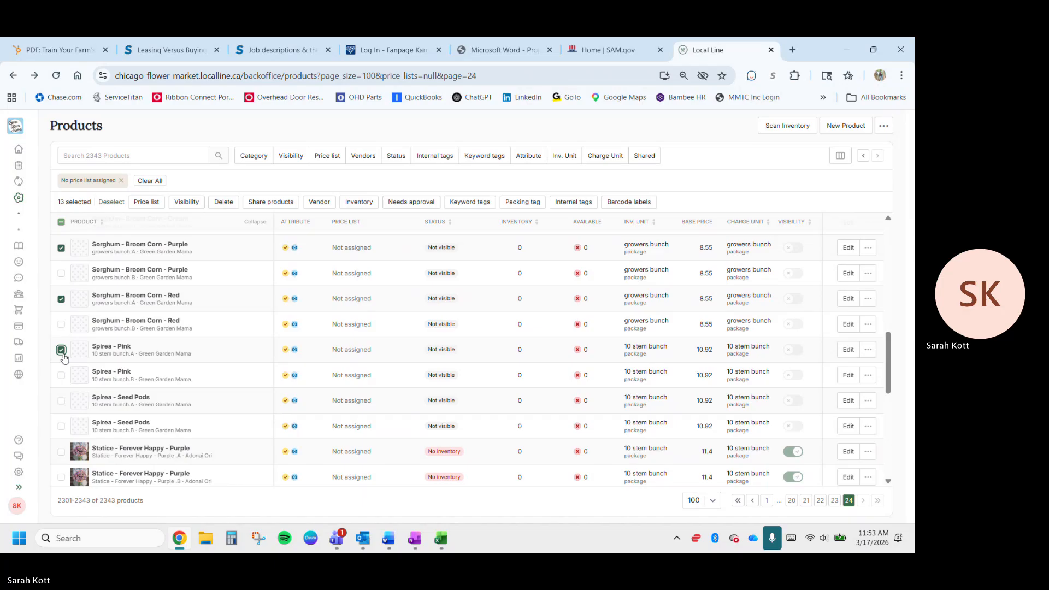
pyautogui.click(62, 402)
pyautogui.scroll(-4, 62, 404)
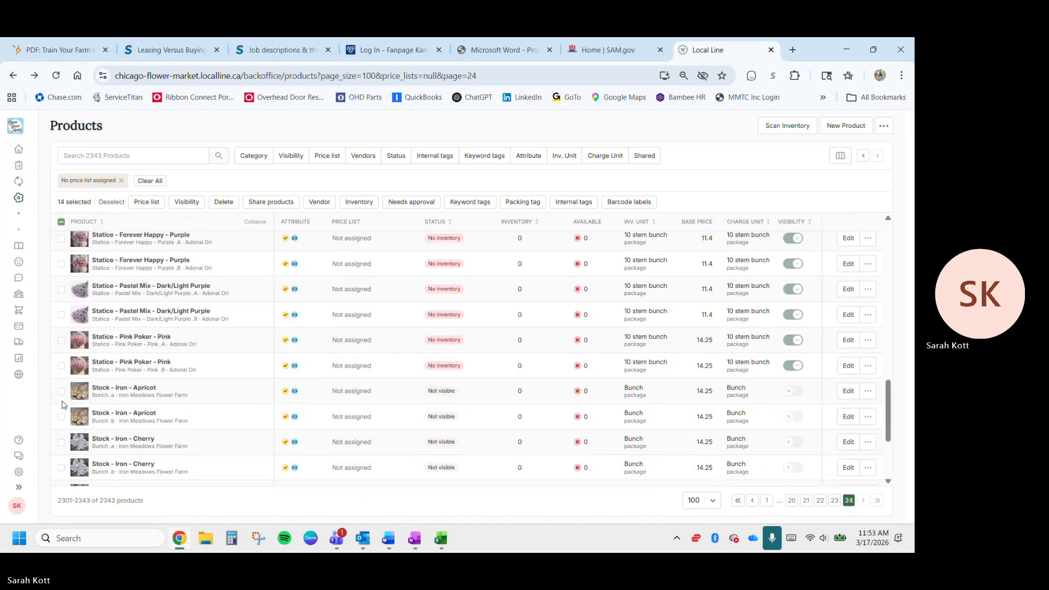
pyautogui.click(61, 238)
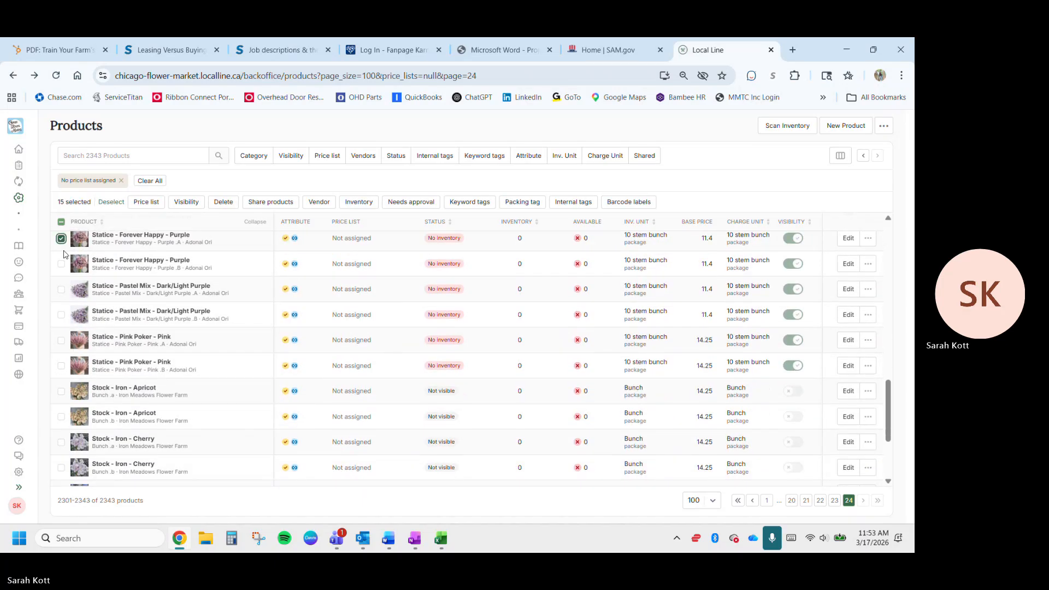
pyautogui.click(60, 289)
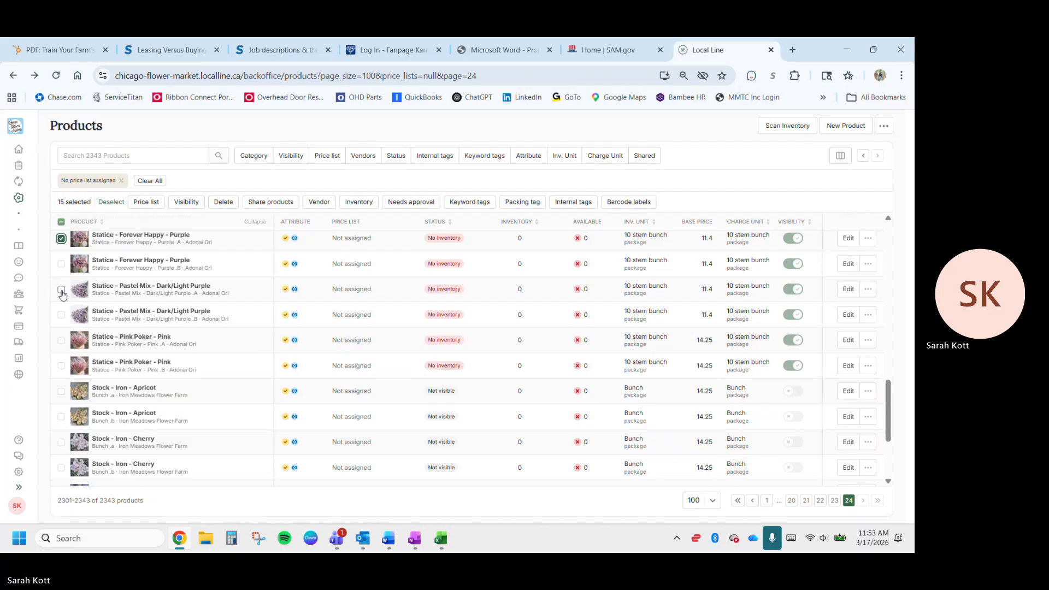
pyautogui.click(62, 341)
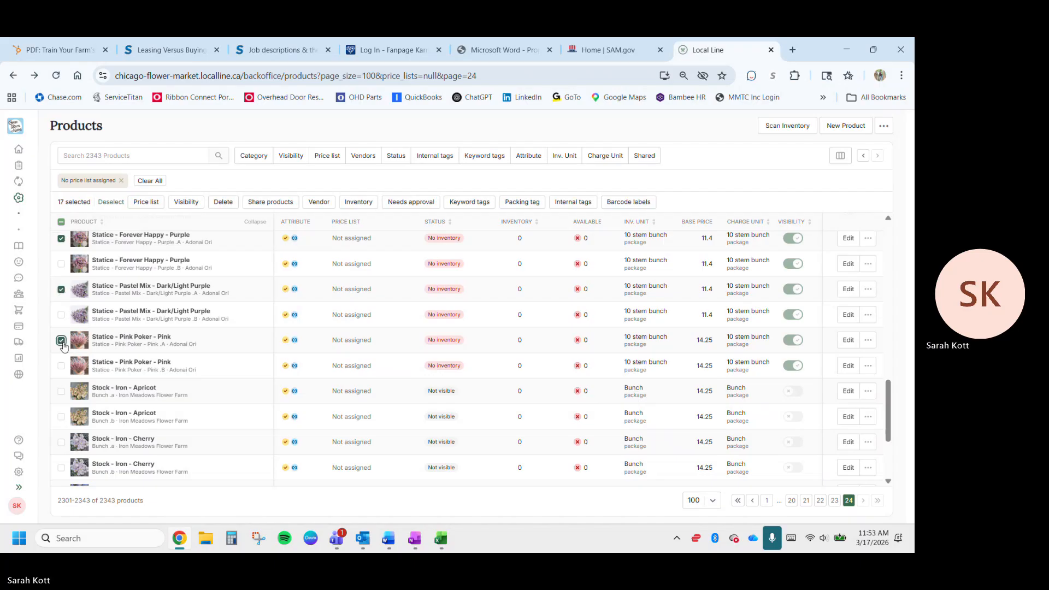
# Step: Add the .a packages of Stock Iron Apricot, Cherry, Lavender, Pink and Purple to the selection
pyautogui.click(62, 393)
pyautogui.click(61, 443)
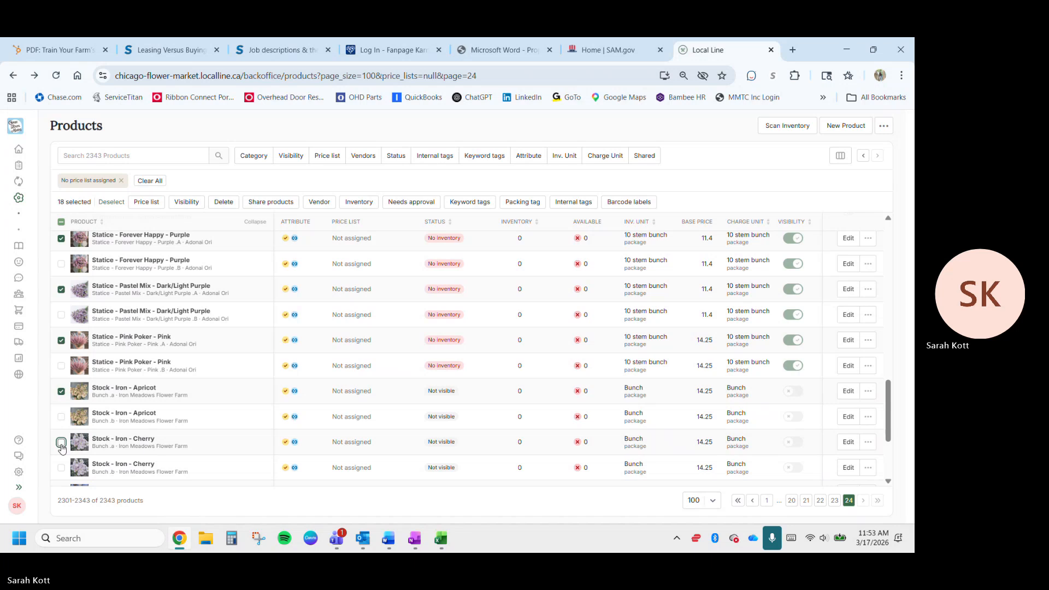
pyautogui.scroll(-2, 62, 448)
pyautogui.scroll(-1, 62, 448)
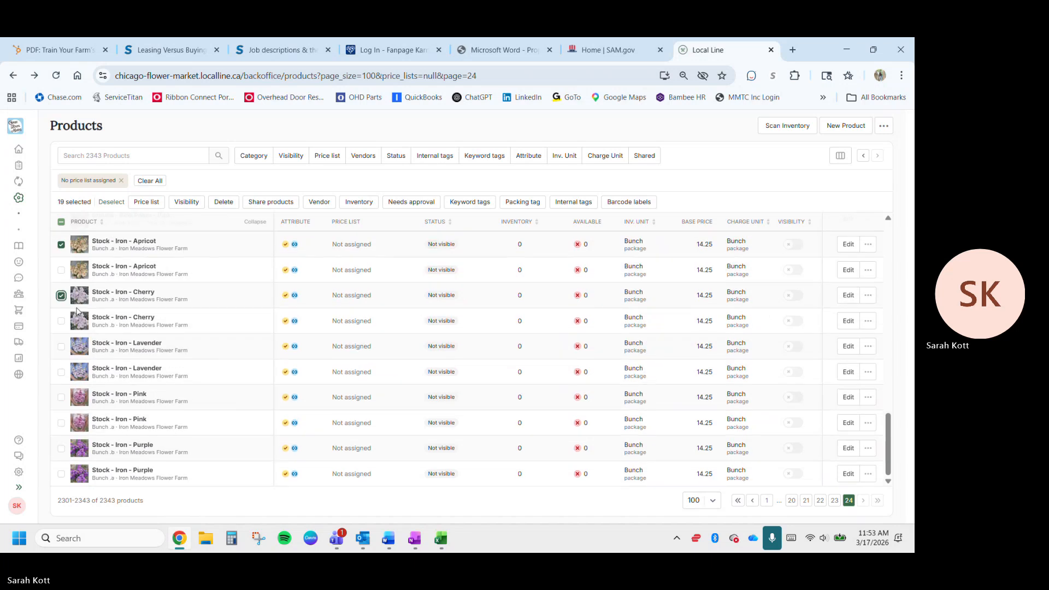
pyautogui.click(61, 347)
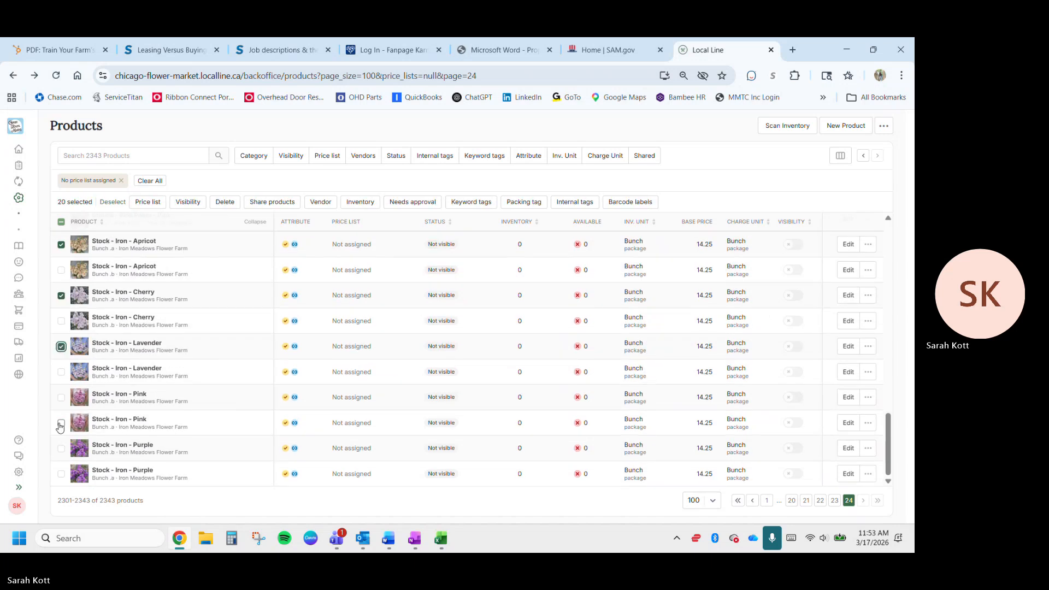
pyautogui.click(62, 423)
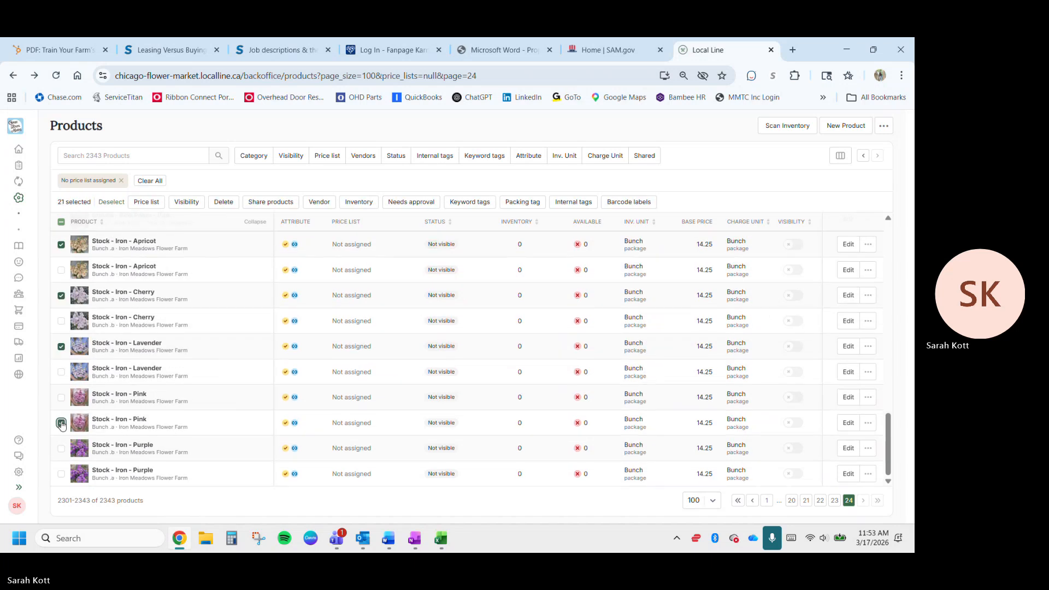
pyautogui.click(61, 474)
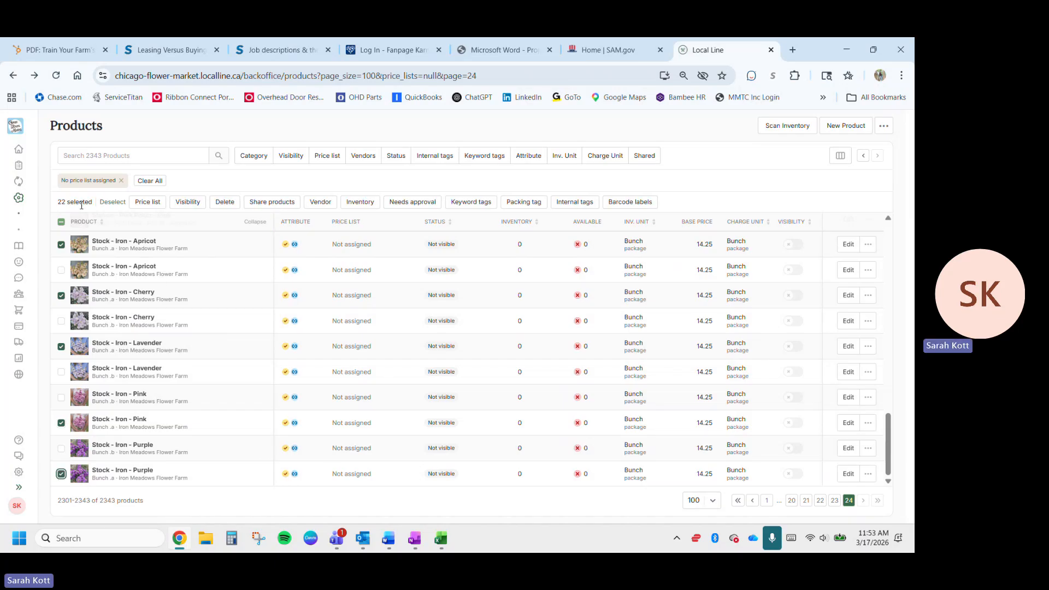
# Step: Assign the selected .a products to the Public Shopping.A fulfillment May 6 & 7 and Wholesale.A - Fulfilment: May 6 & 7 price lists
pyautogui.click(137, 206)
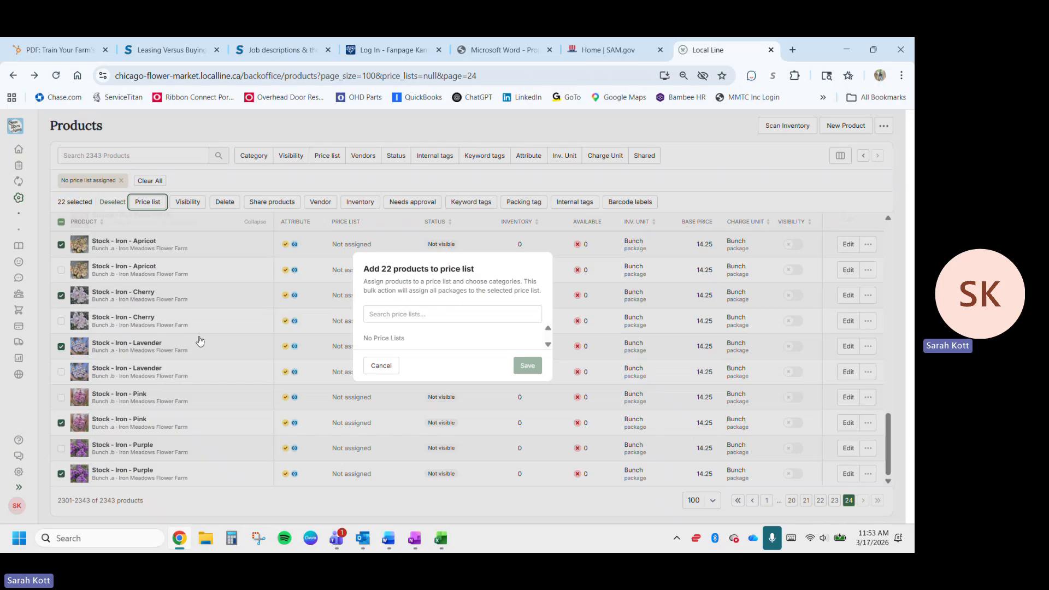
pyautogui.click(398, 298)
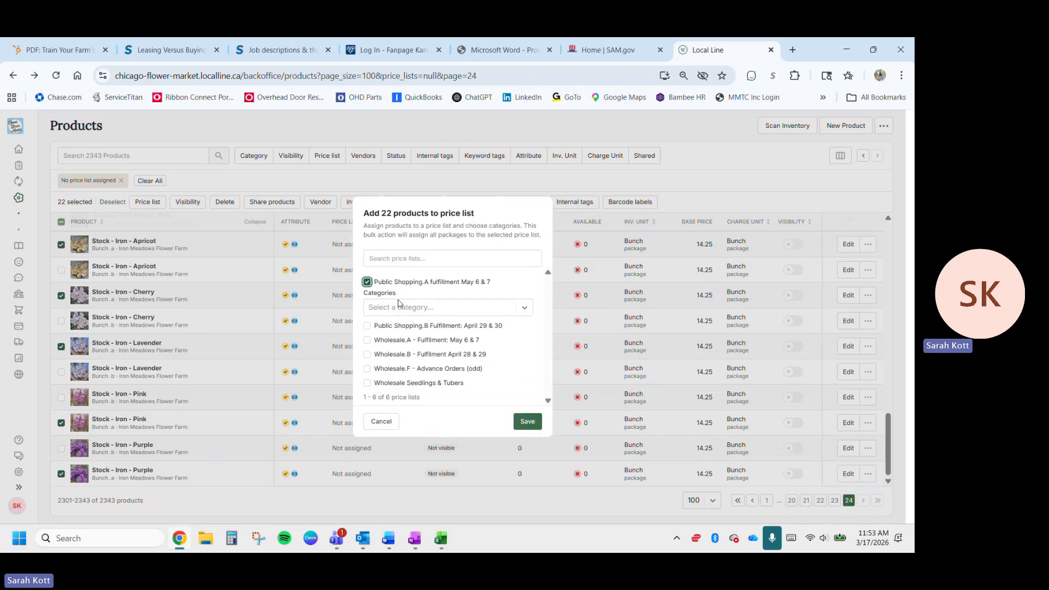
pyautogui.click(392, 342)
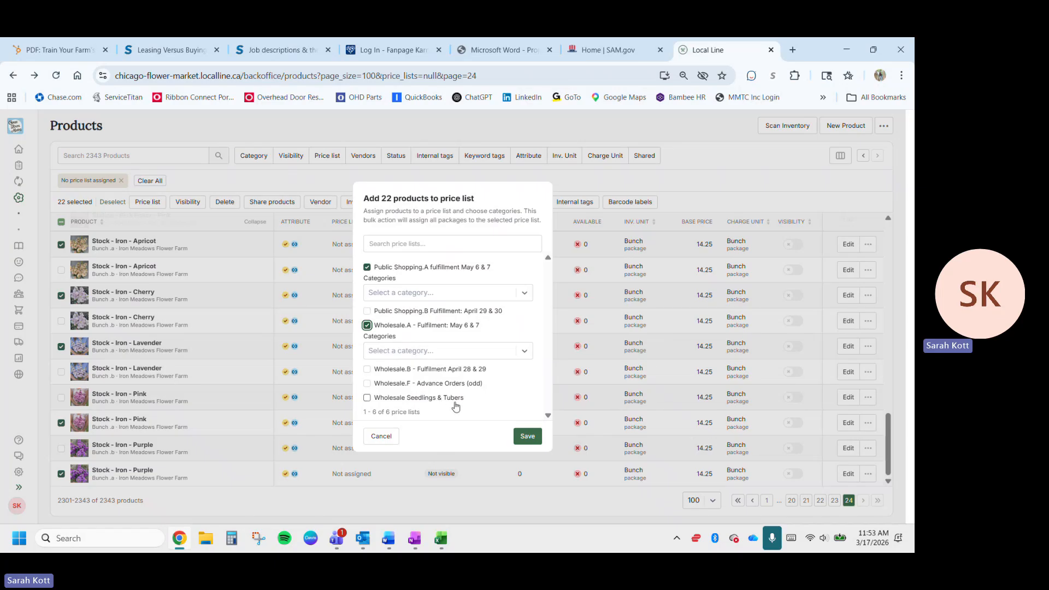
pyautogui.click(522, 442)
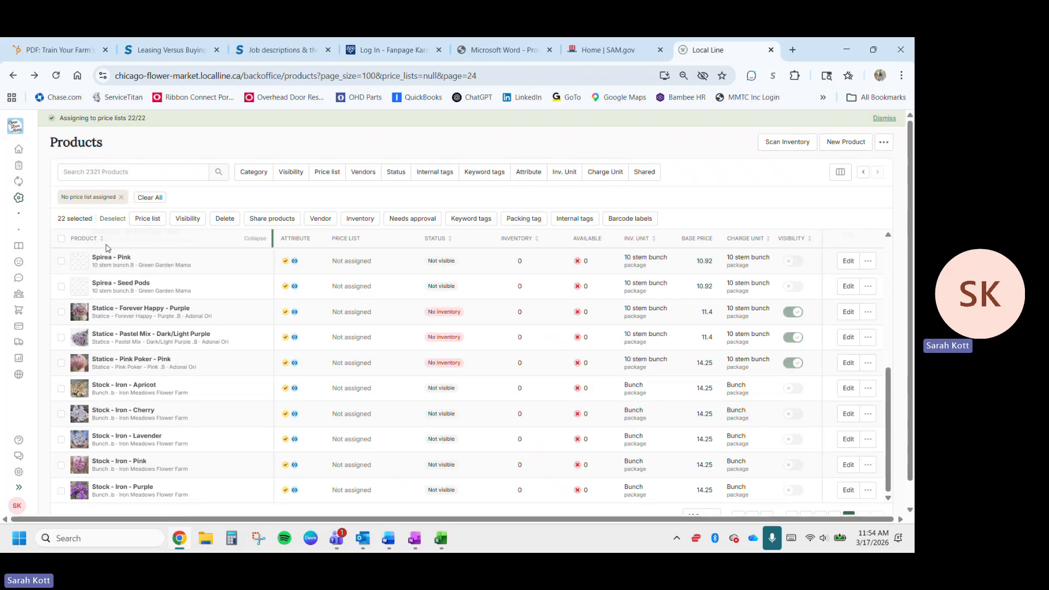
# Step: Clear the current selection of .a packages and select all the .b products on the page
pyautogui.click(61, 239)
pyautogui.click(110, 219)
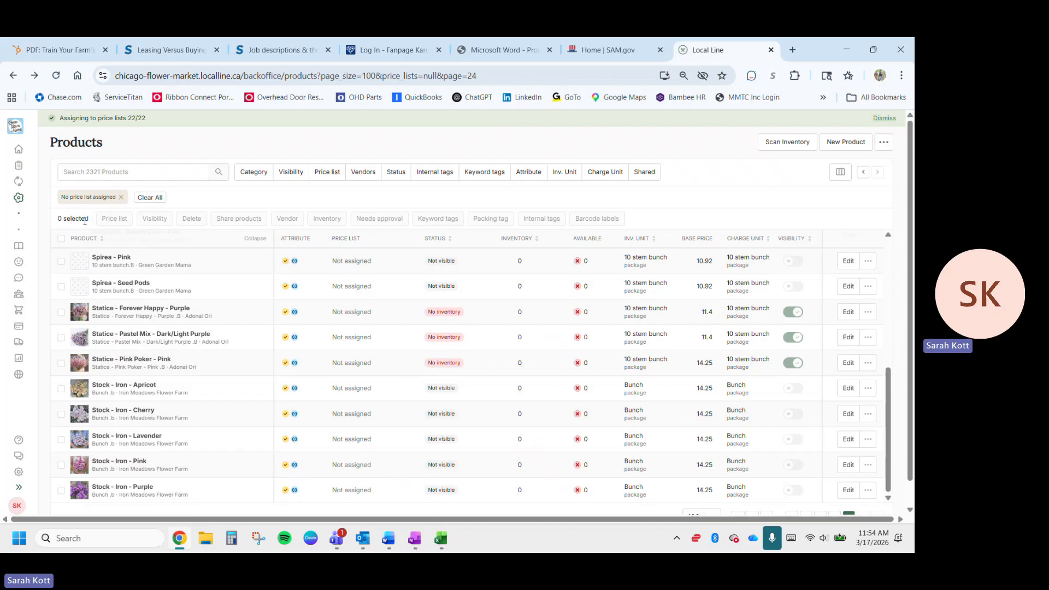
pyautogui.click(61, 238)
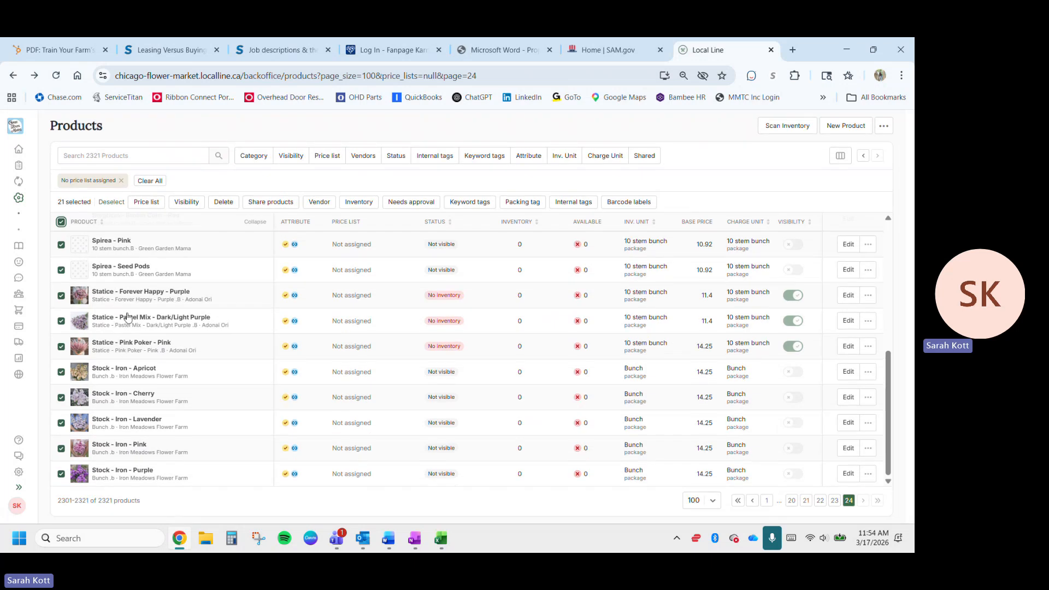
pyautogui.click(145, 202)
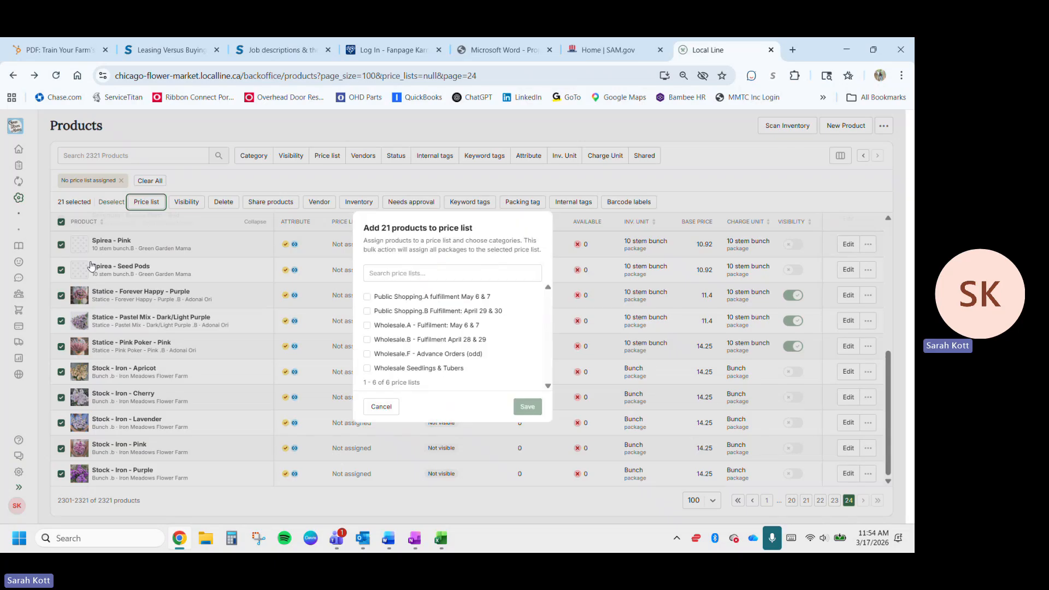
pyautogui.click(193, 185)
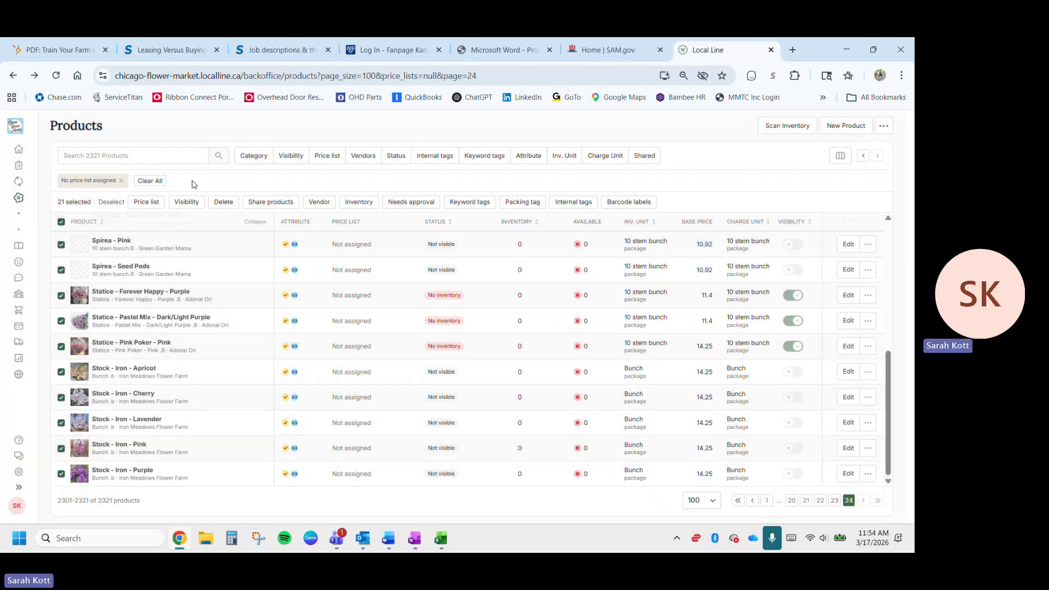
pyautogui.click(111, 202)
pyautogui.click(61, 222)
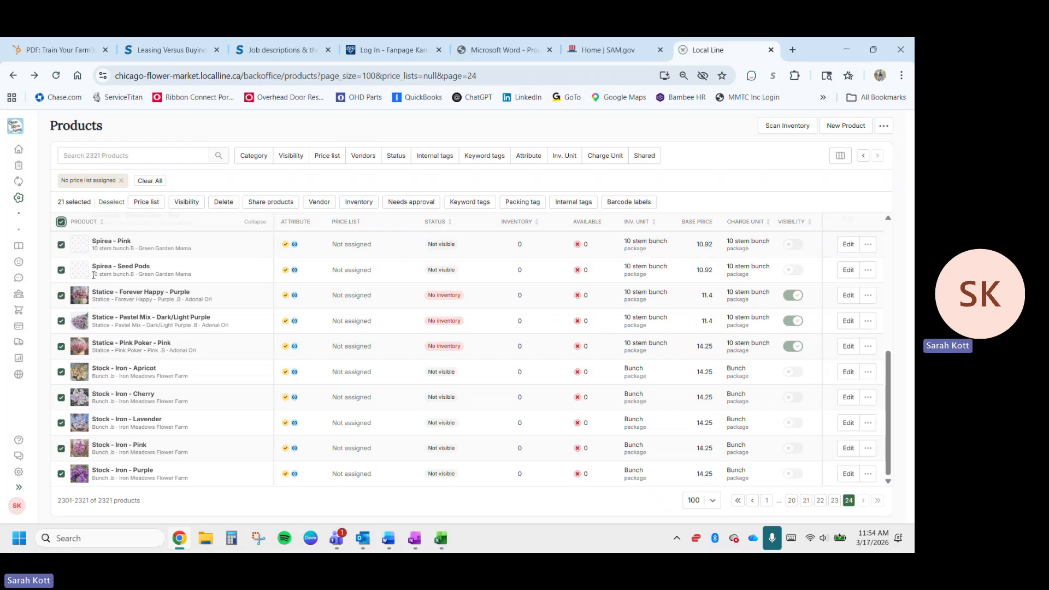
# Step: Assign the selected .b products to the Wholesale.B - Fulfilment April 28 & 29 and Public Shopping.B Fulfillment: April 29 & 30 price lists
pyautogui.click(151, 203)
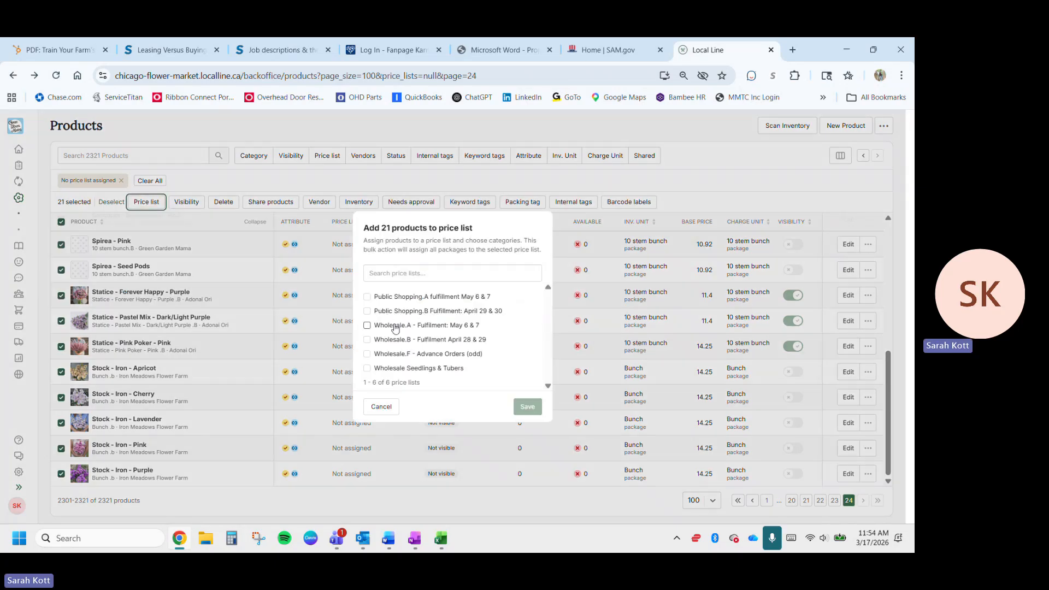
pyautogui.click(393, 325)
pyautogui.click(409, 296)
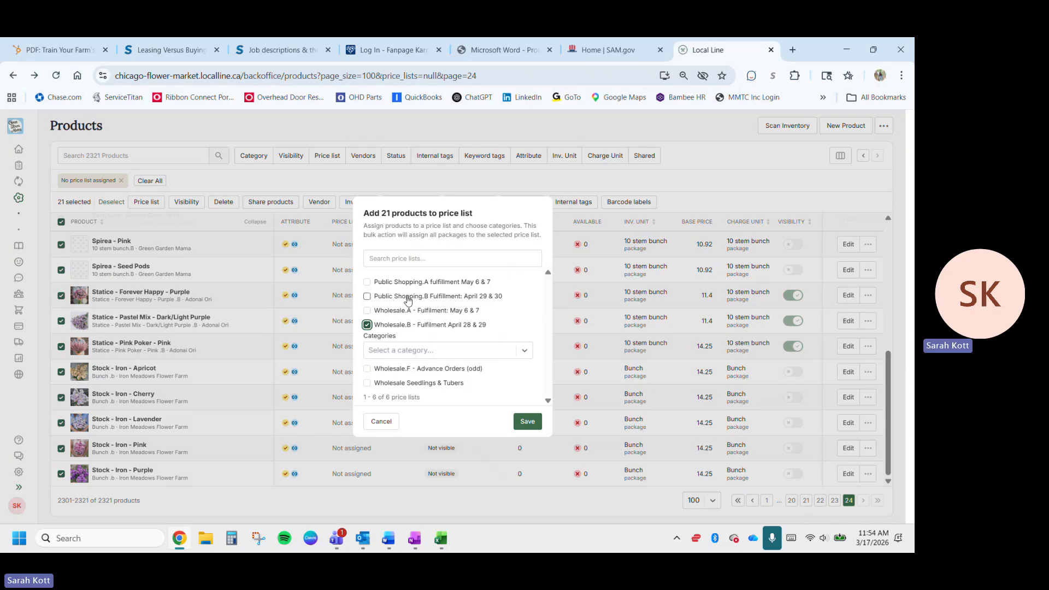
pyautogui.click(531, 437)
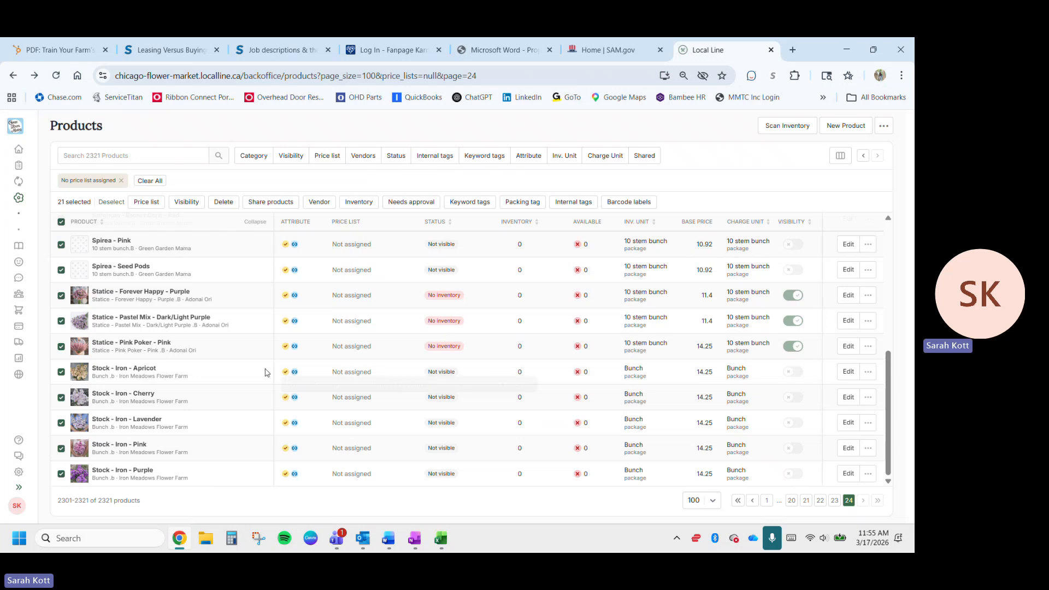
# Step: Review the selected products on page 24, clear the selection and go to page 23 of the product list
pyautogui.scroll(5, 253, 368)
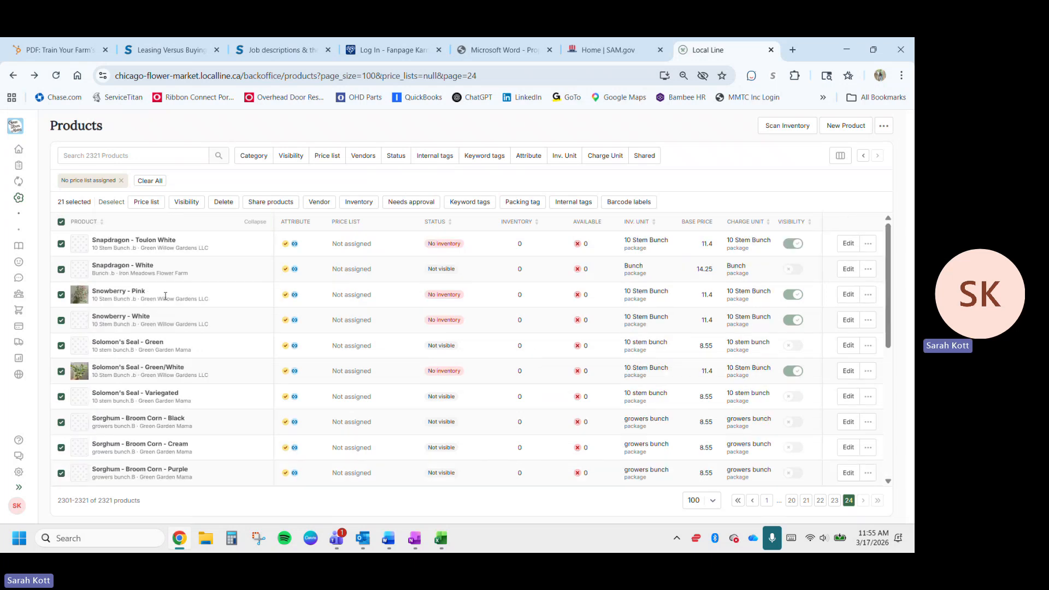
pyautogui.scroll(-5, 166, 297)
pyautogui.scroll(5, 165, 300)
pyautogui.scroll(-5, 164, 350)
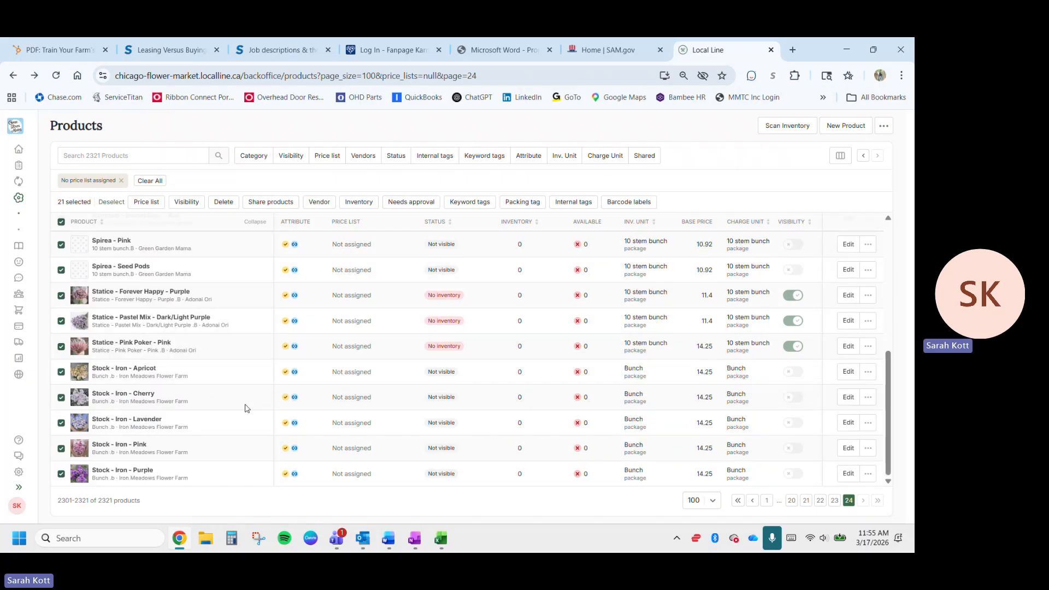
pyautogui.click(62, 222)
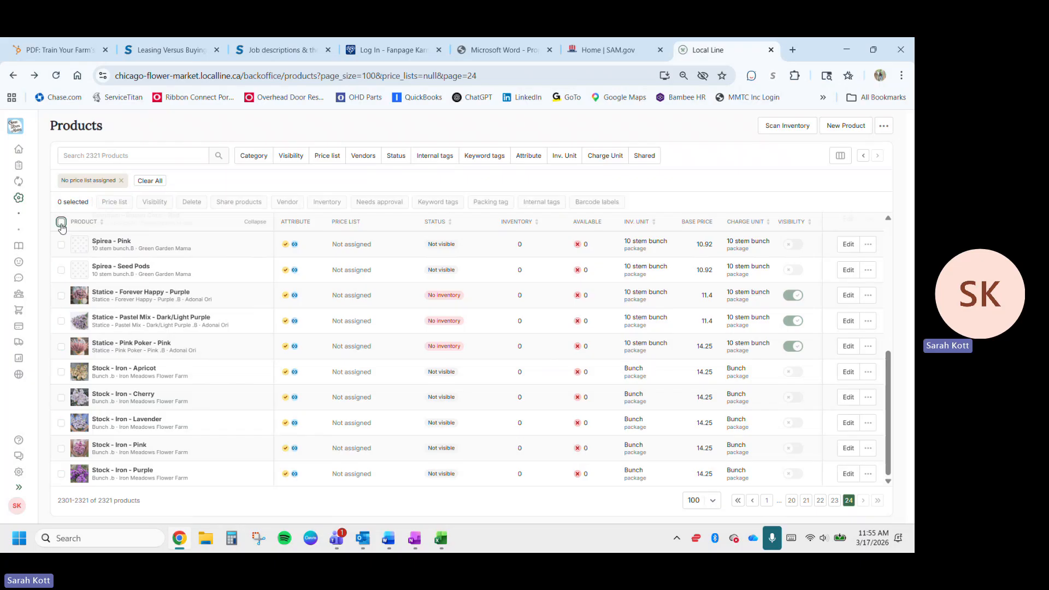
pyautogui.click(834, 503)
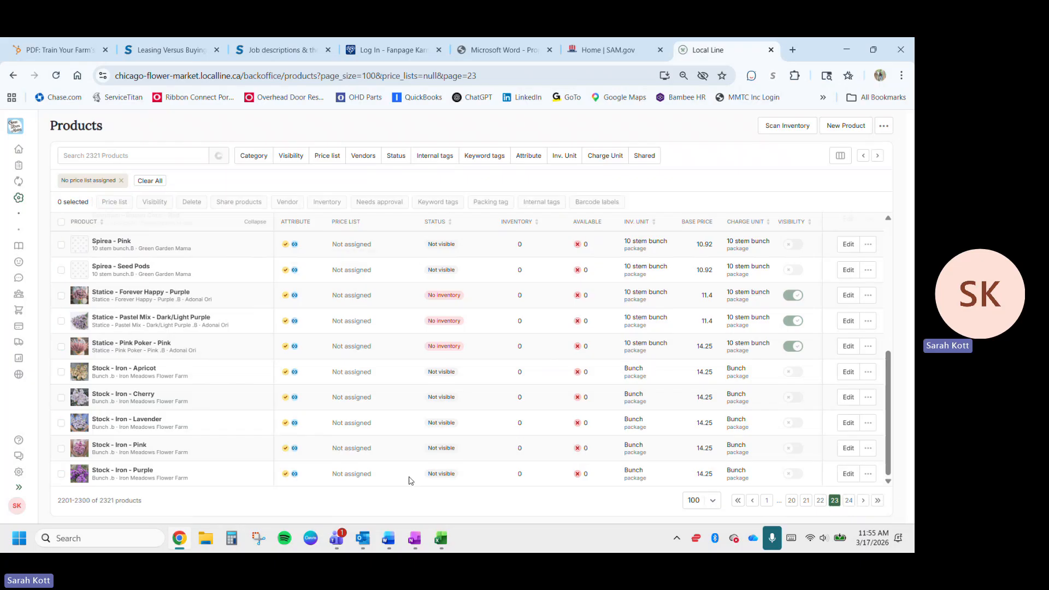